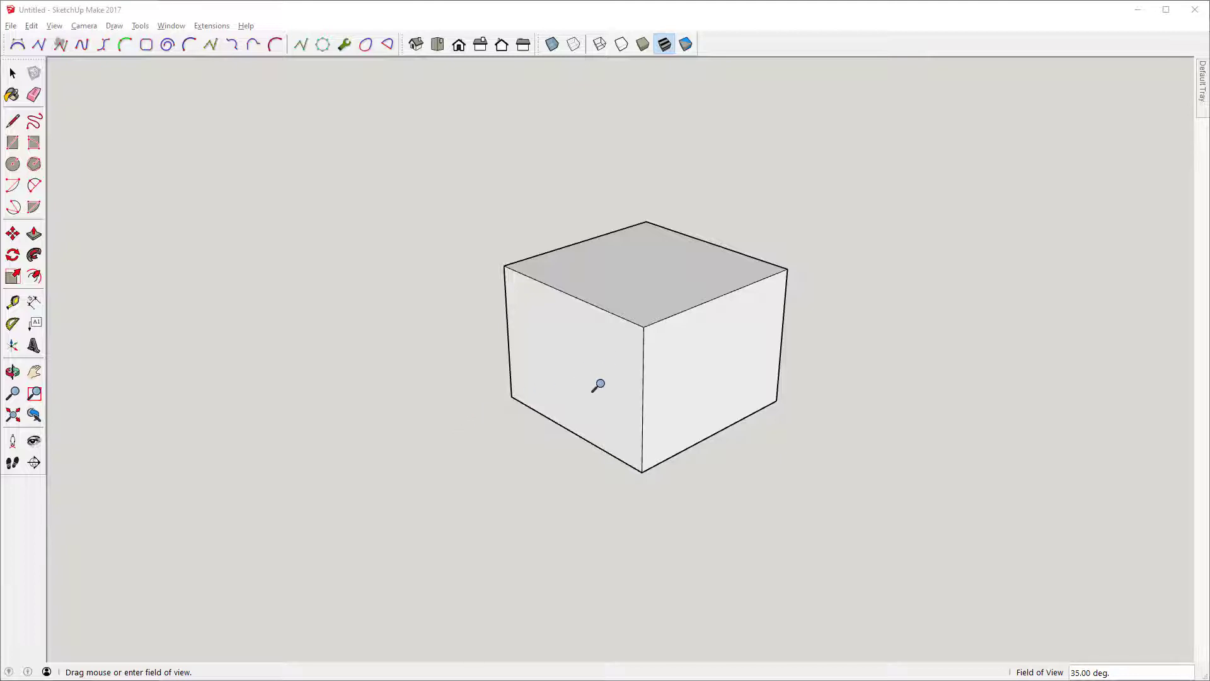
Create Tape Measure guide lines along the front top and bottom edges on both visible sides of the box
key("o")
left_click_drag(542, 372, 502, 419)
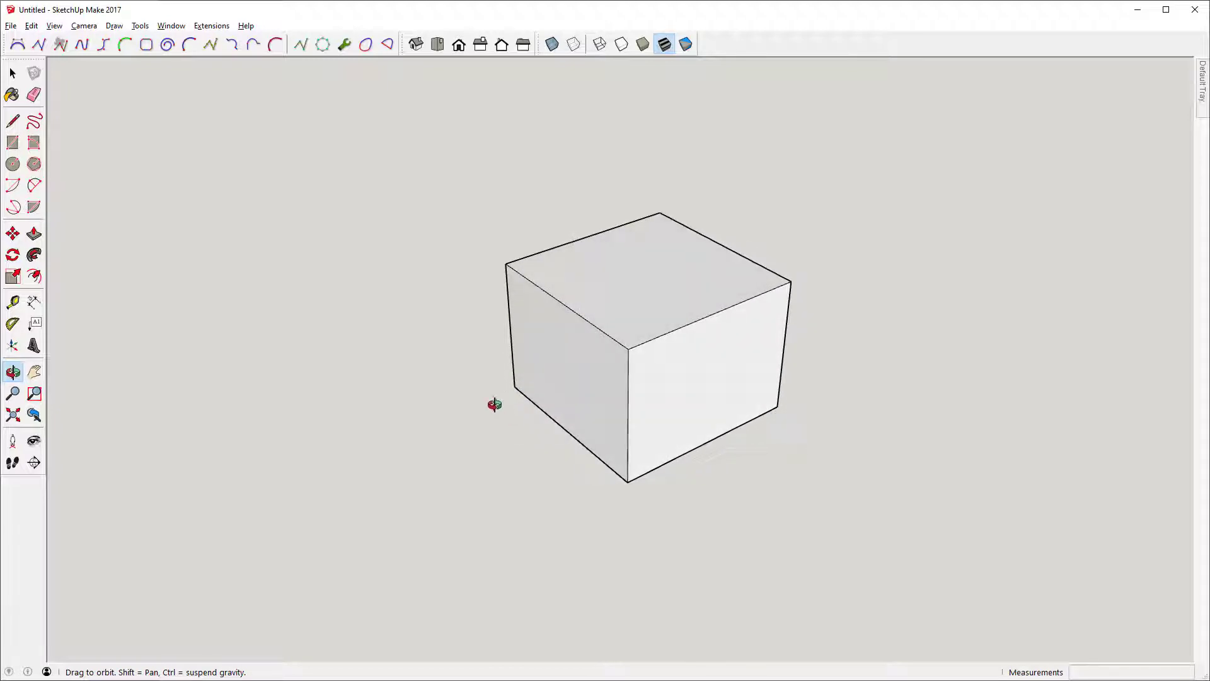
left_click_drag(546, 384, 563, 359)
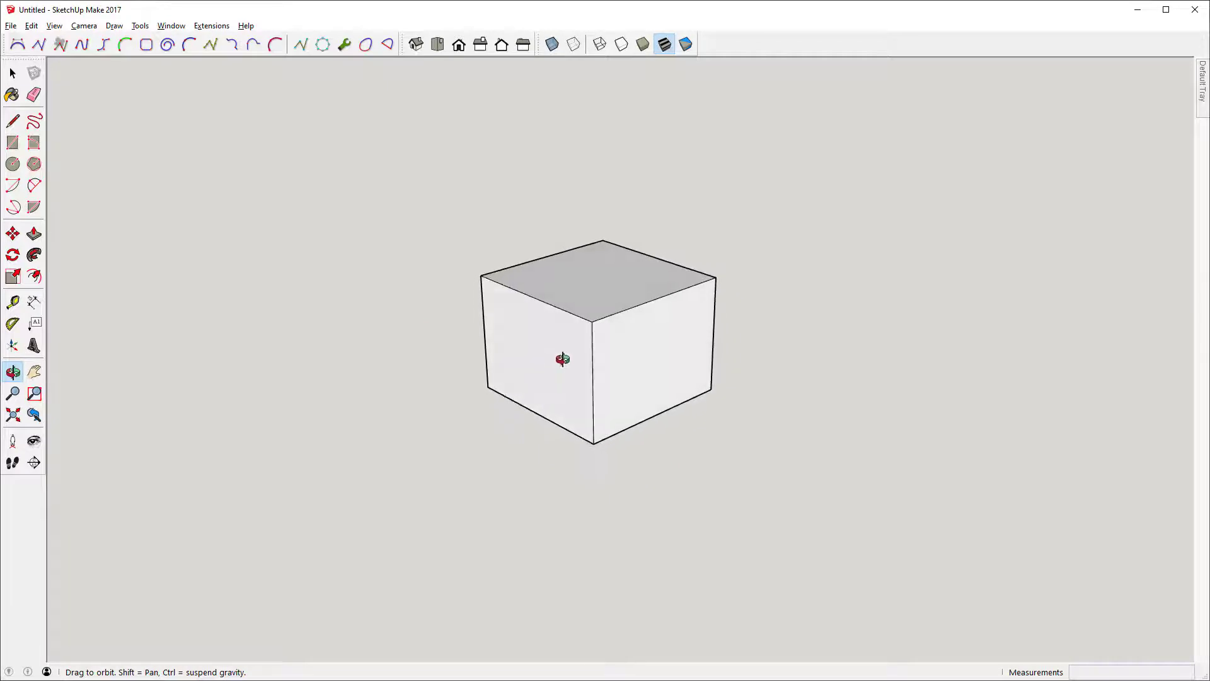
scroll(586, 335, "up", 2)
key("t")
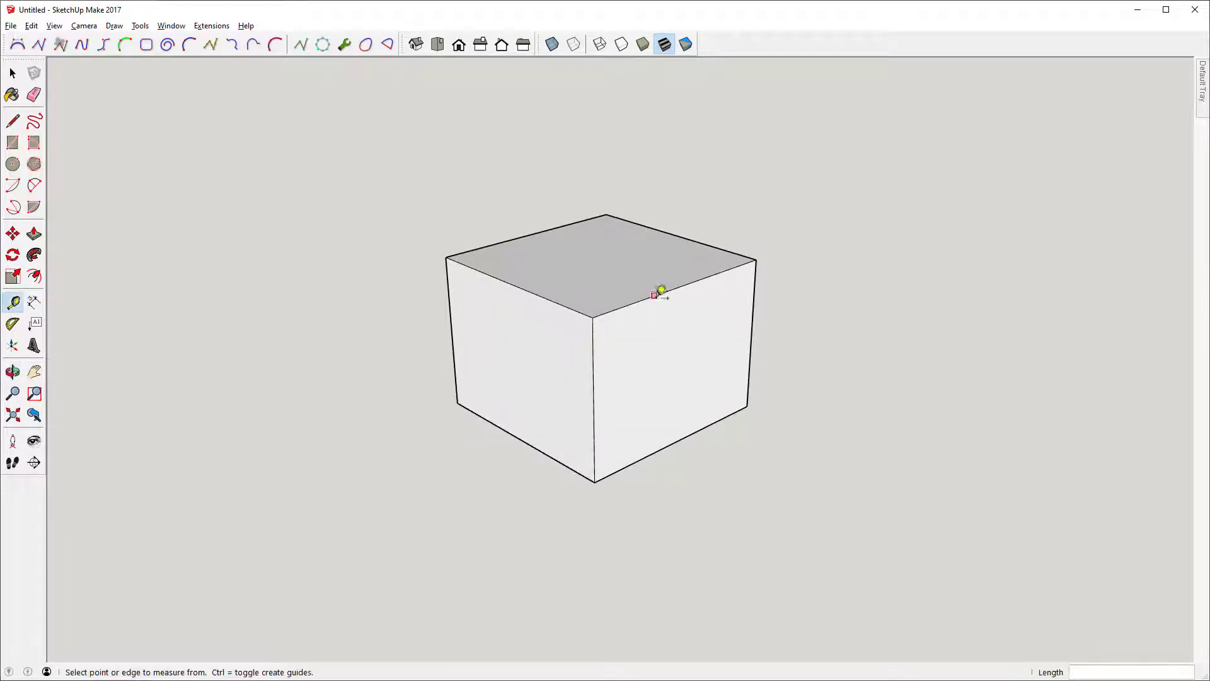
double_click(661, 292)
double_click(677, 436)
scroll(590, 423, "down", 1)
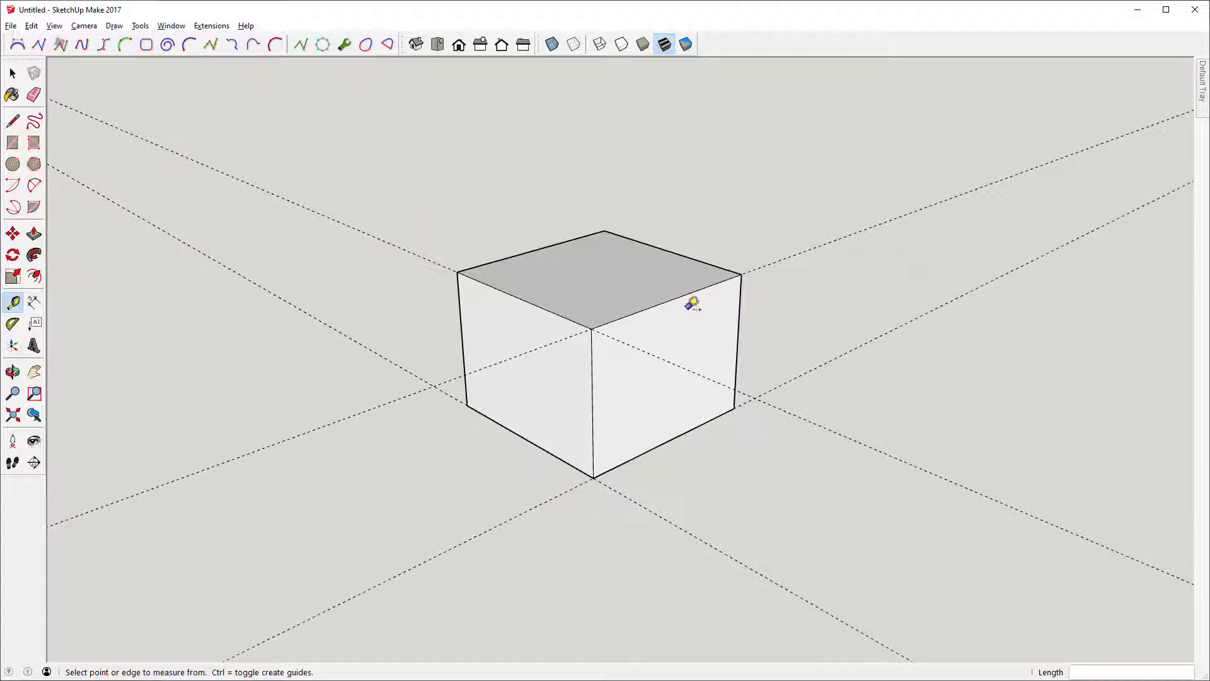
left_click(668, 440)
Widen the camera's field of view to about 64 degrees
key("z")
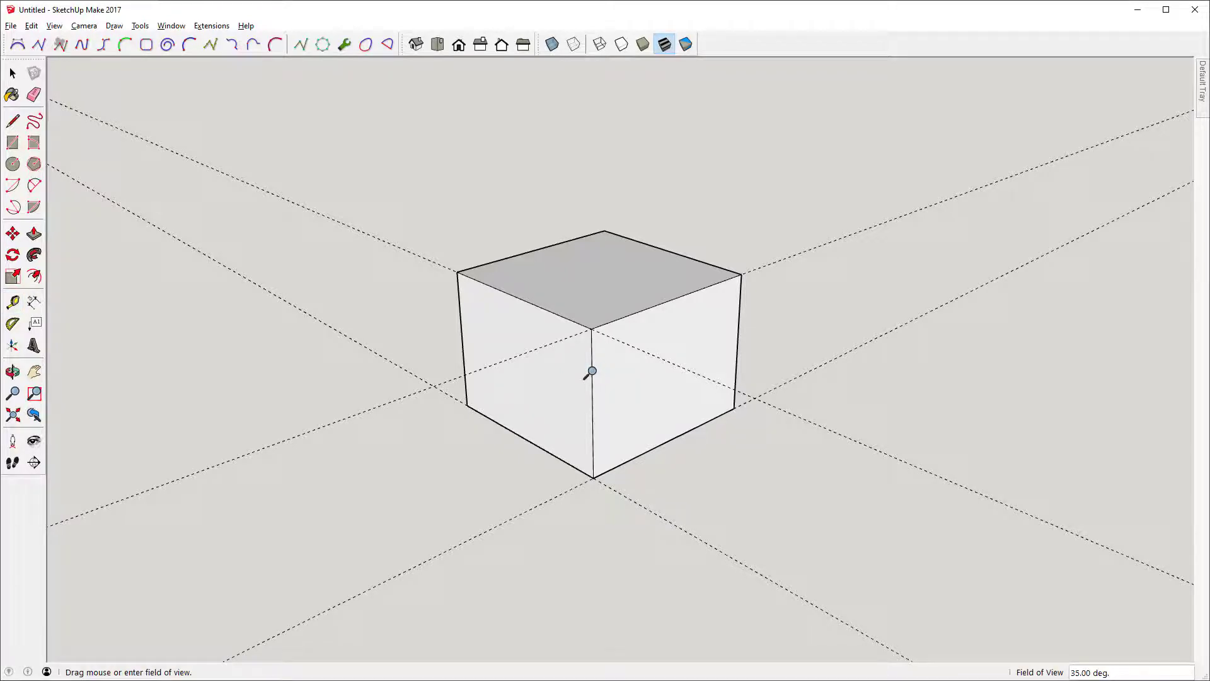
left_click_drag(590, 370, 604, 482)
left_click_drag(588, 362, 602, 438, "shift")
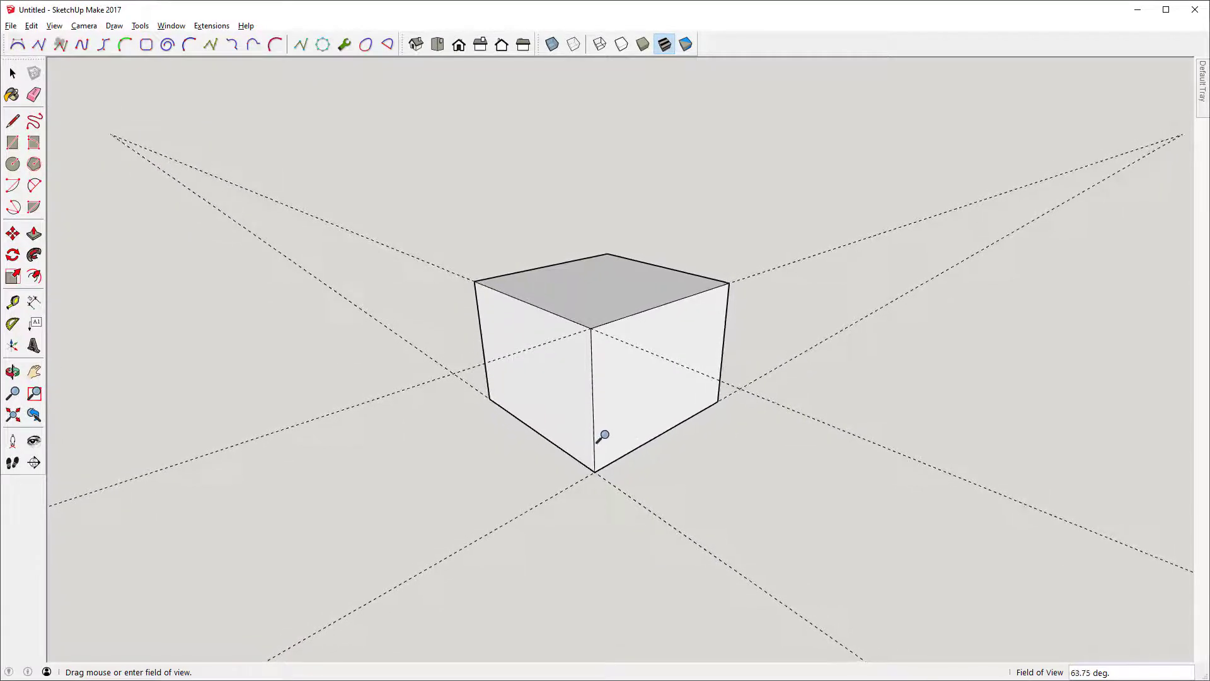
Turn on X-ray face display and add guide lines along the box's left receding top and bottom edges for a one-point perspective view
key("o")
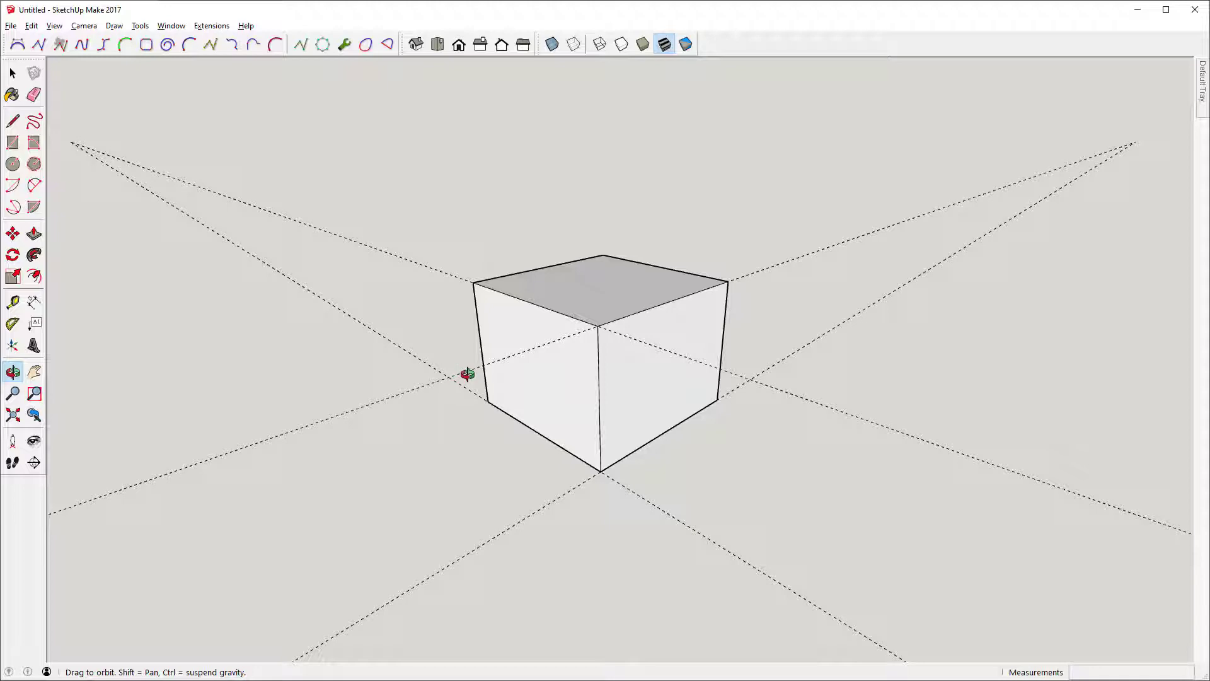
left_click_drag(467, 374, 467, 369)
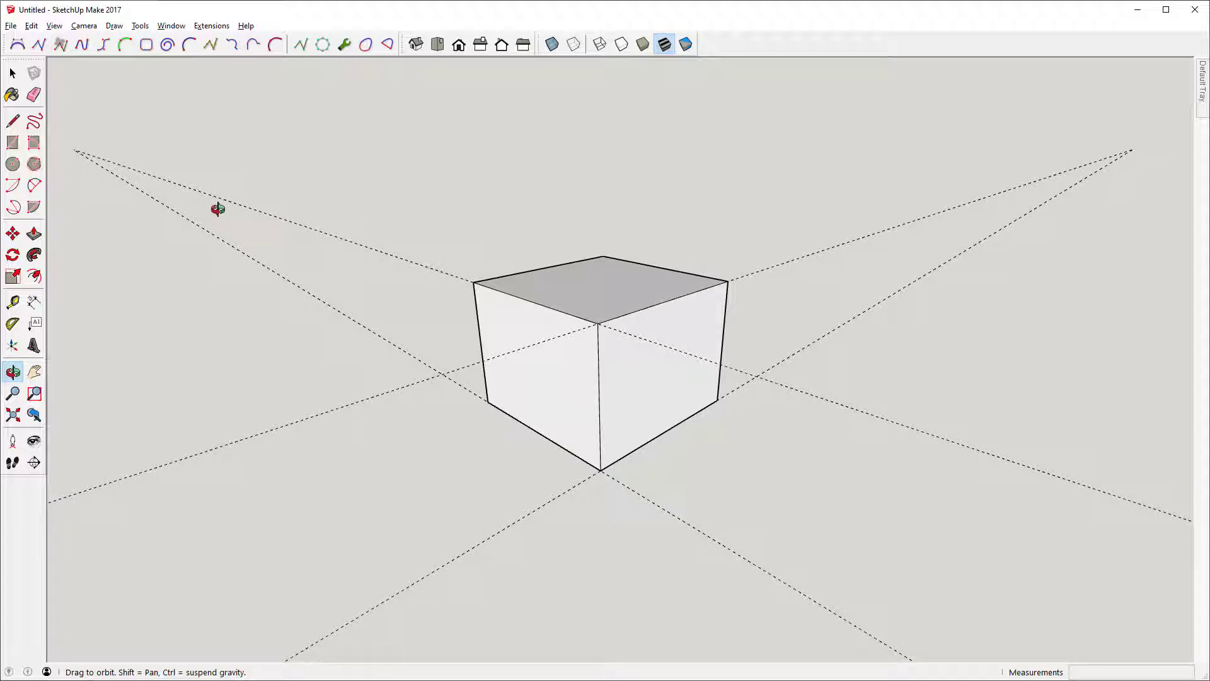
left_click_drag(483, 395, 765, 351)
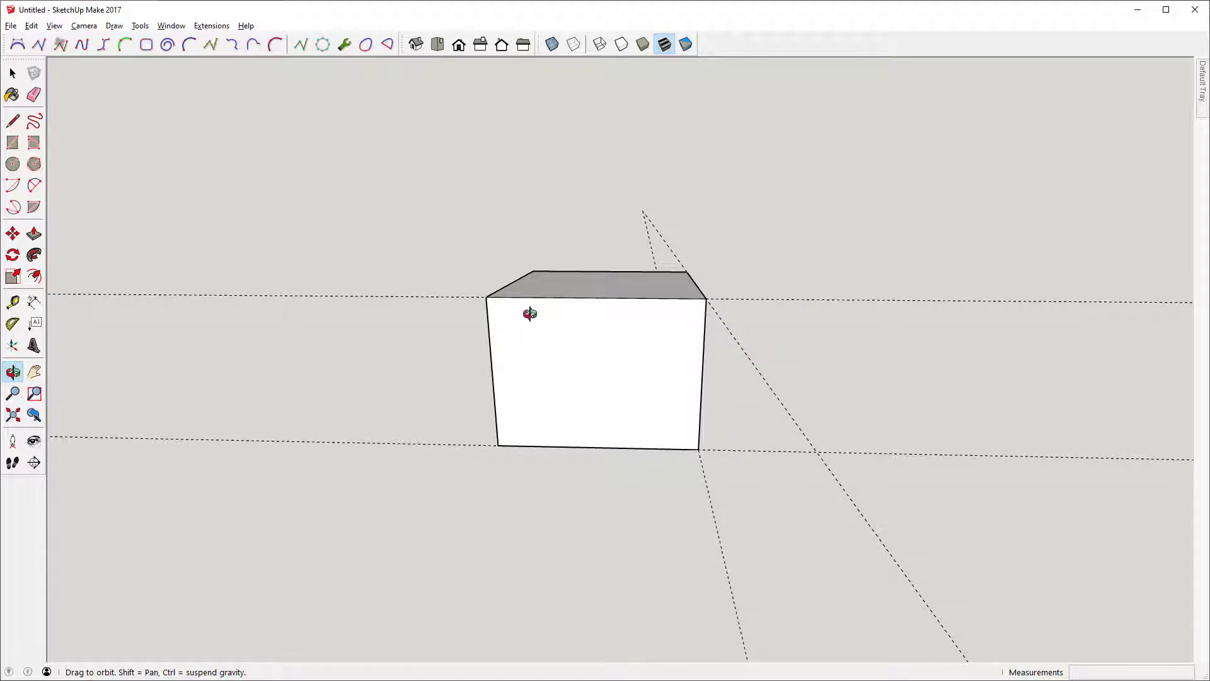
key("t")
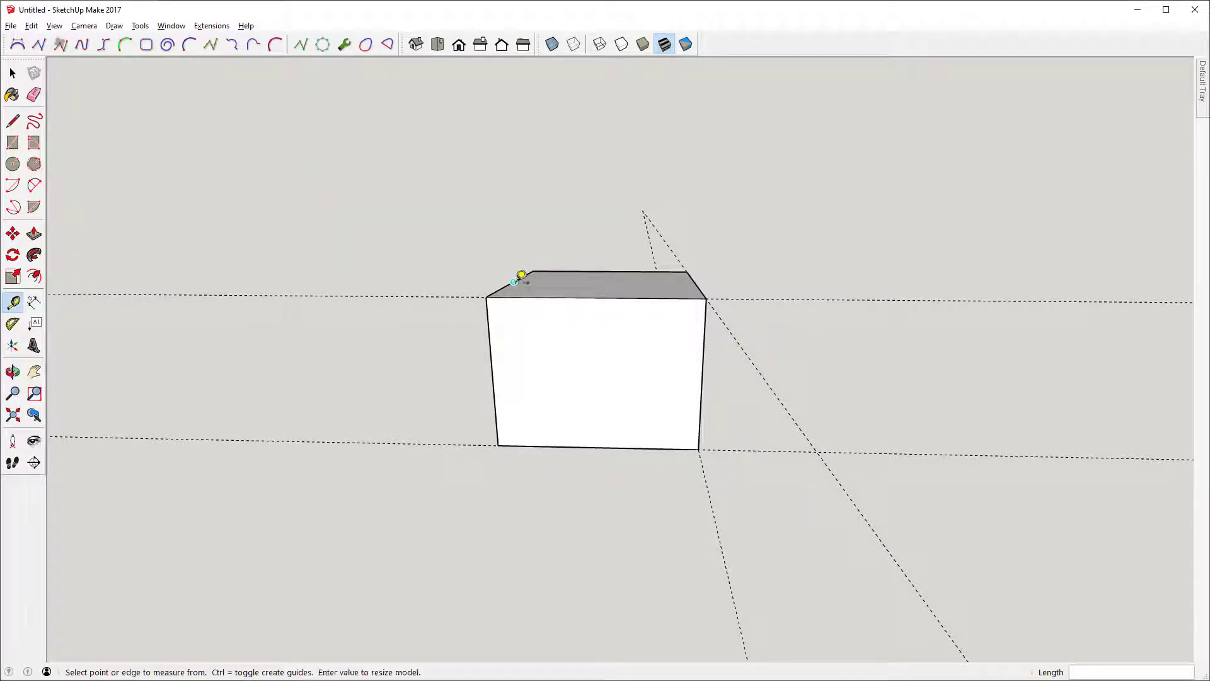
double_click(518, 278)
key("l")
key("alt+x")
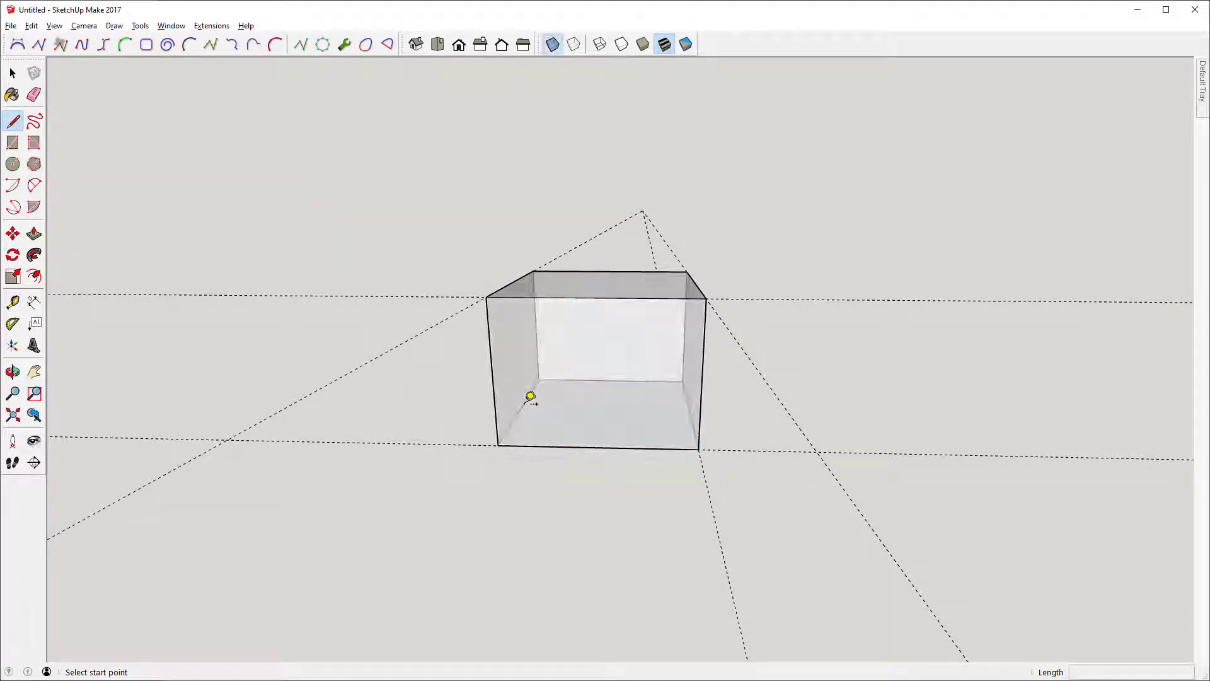
key("t")
double_click(523, 405)
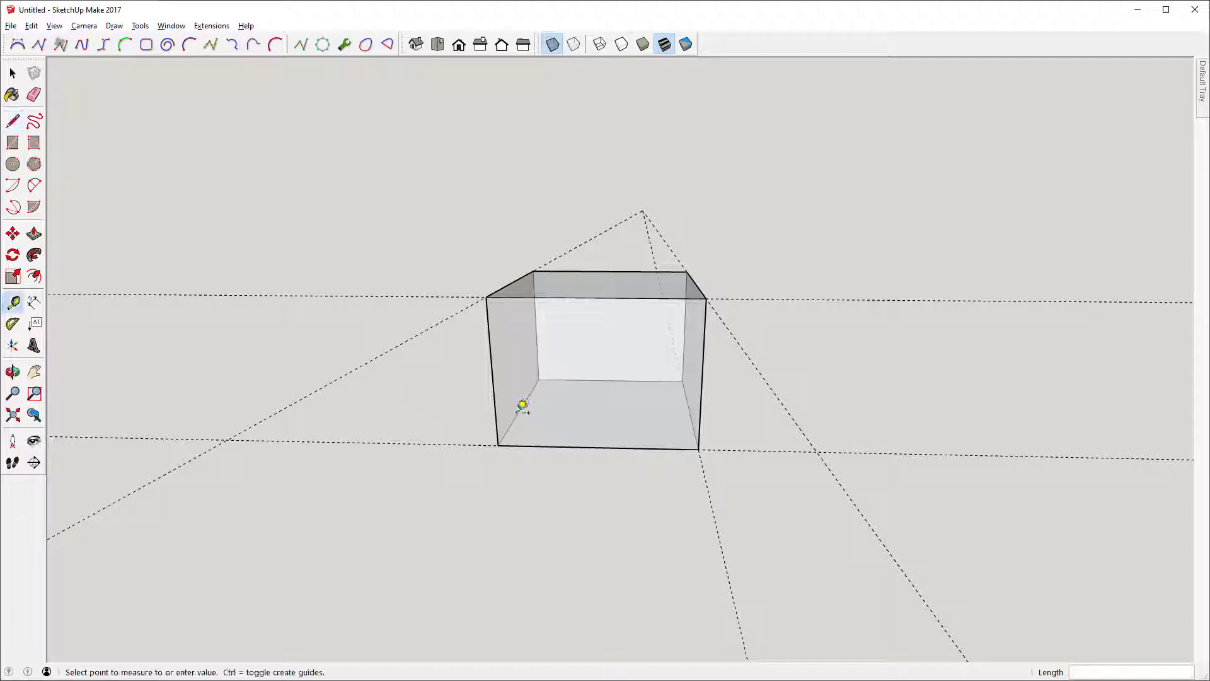
key("o")
left_click_drag(622, 289, 630, 243)
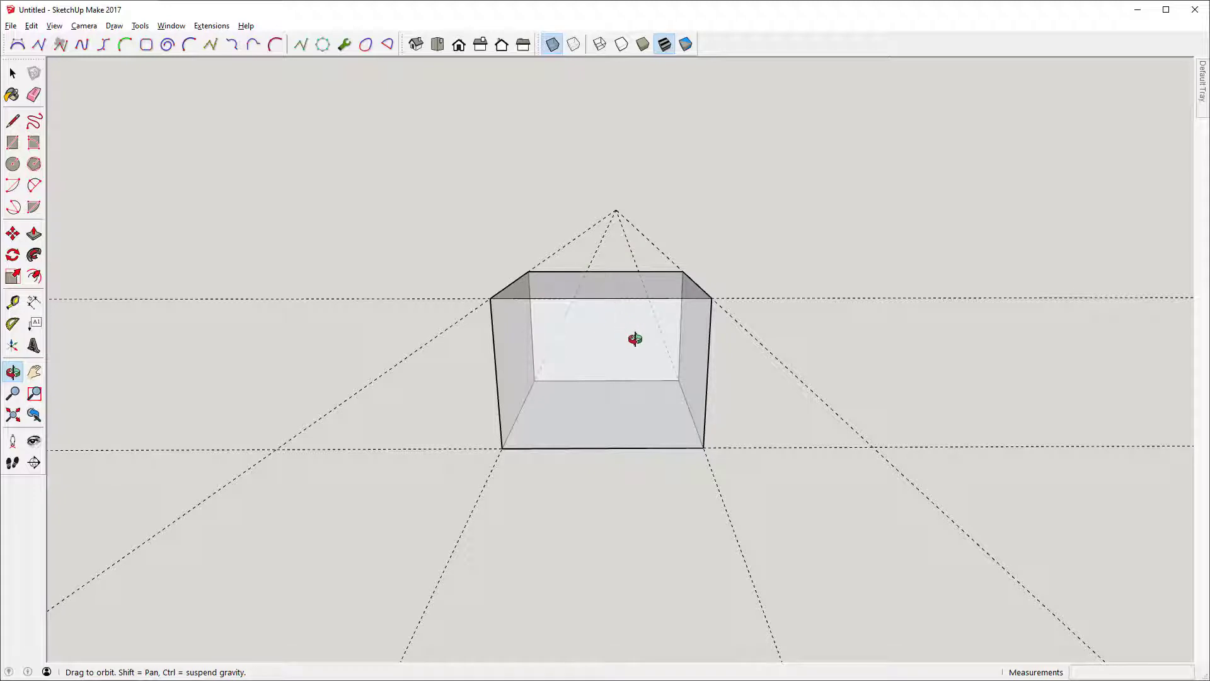
Switch to the empty SketchUp model and import the JPEG image Table-25sq22h.jpg as a new matched photo
key("alt+Tab")
key("alt+Tab")
key("alt+Tab")
key("alt+Tab")
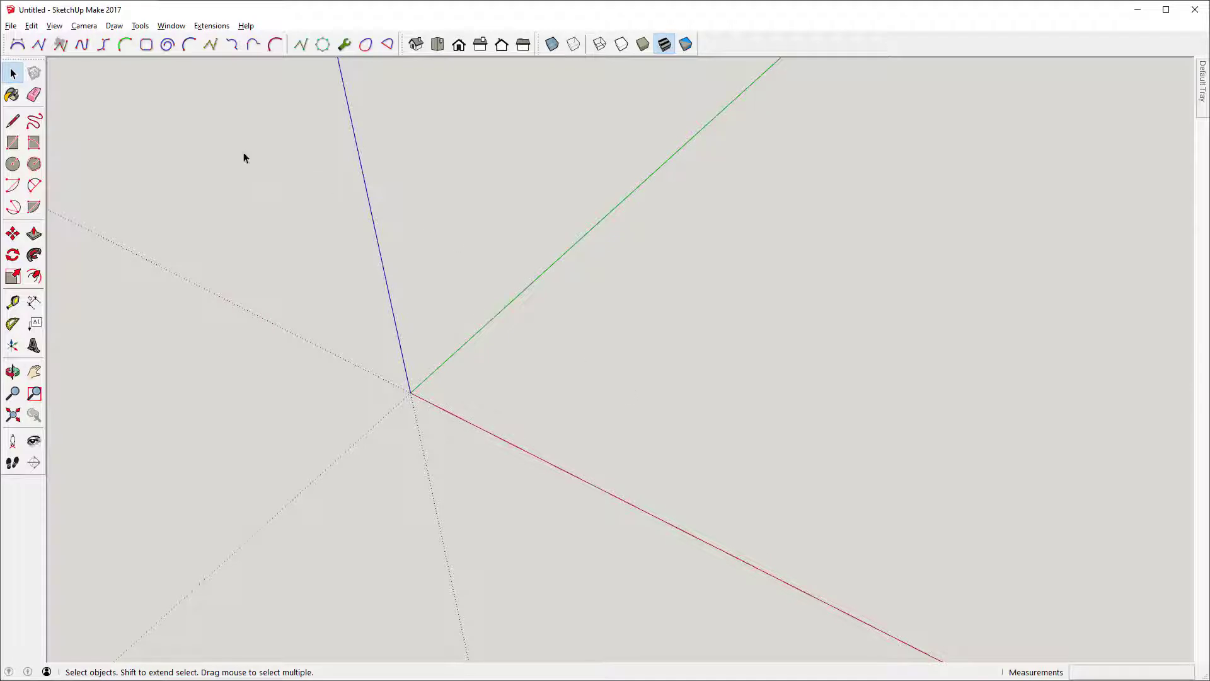
left_click(11, 26)
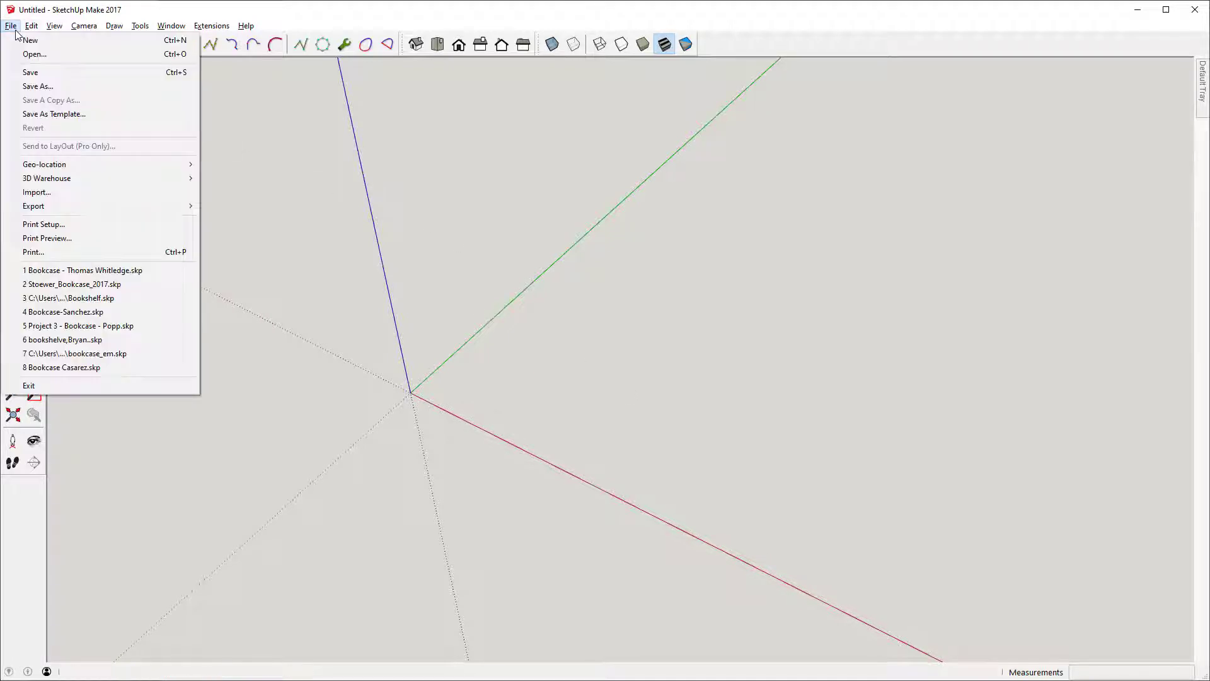
left_click(71, 191)
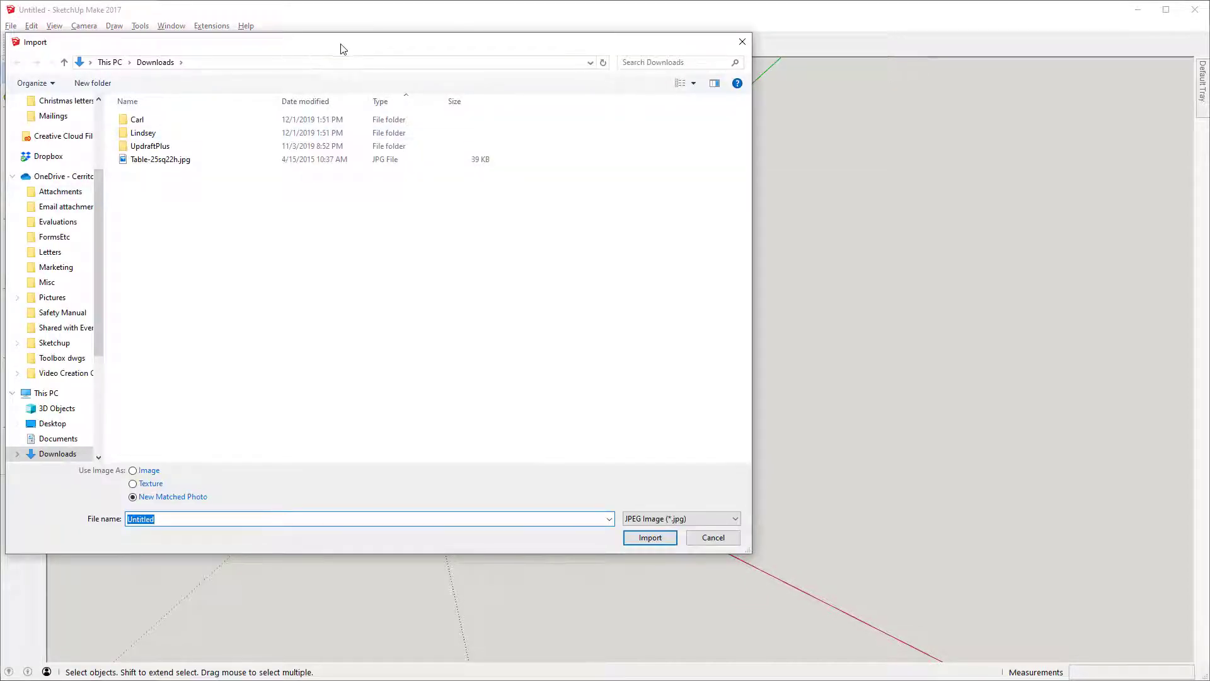
left_click_drag(348, 49, 597, 57)
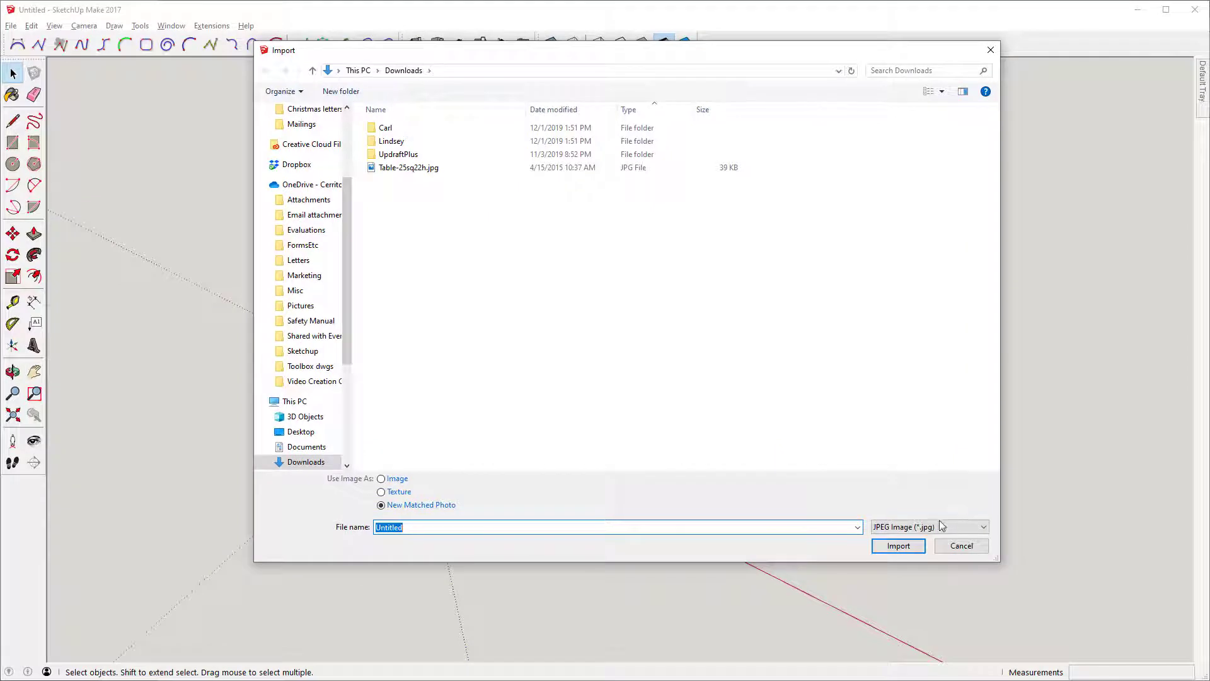
left_click(911, 527)
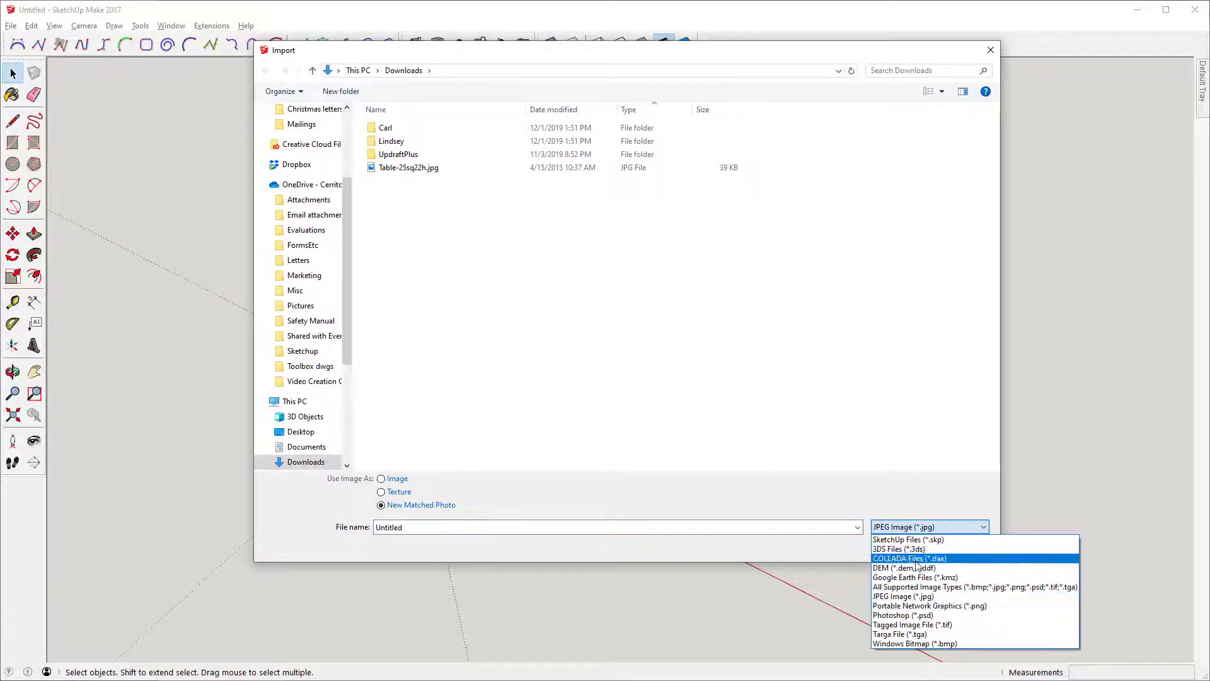
left_click(925, 596)
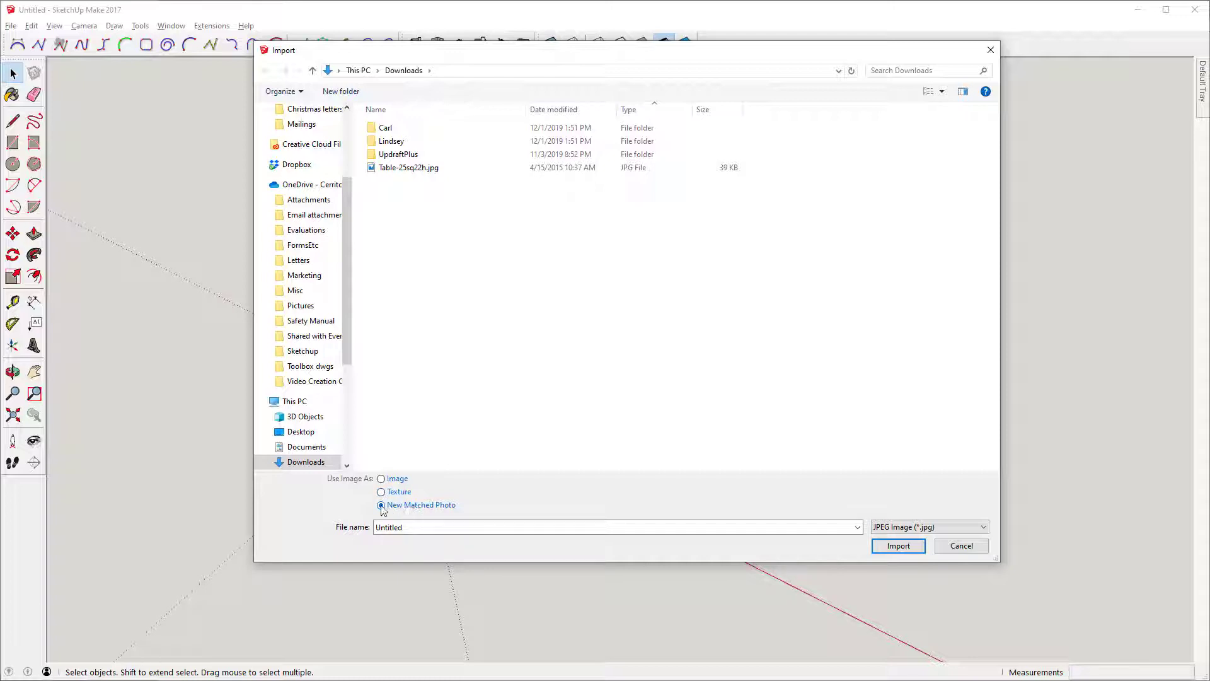
left_click(403, 169)
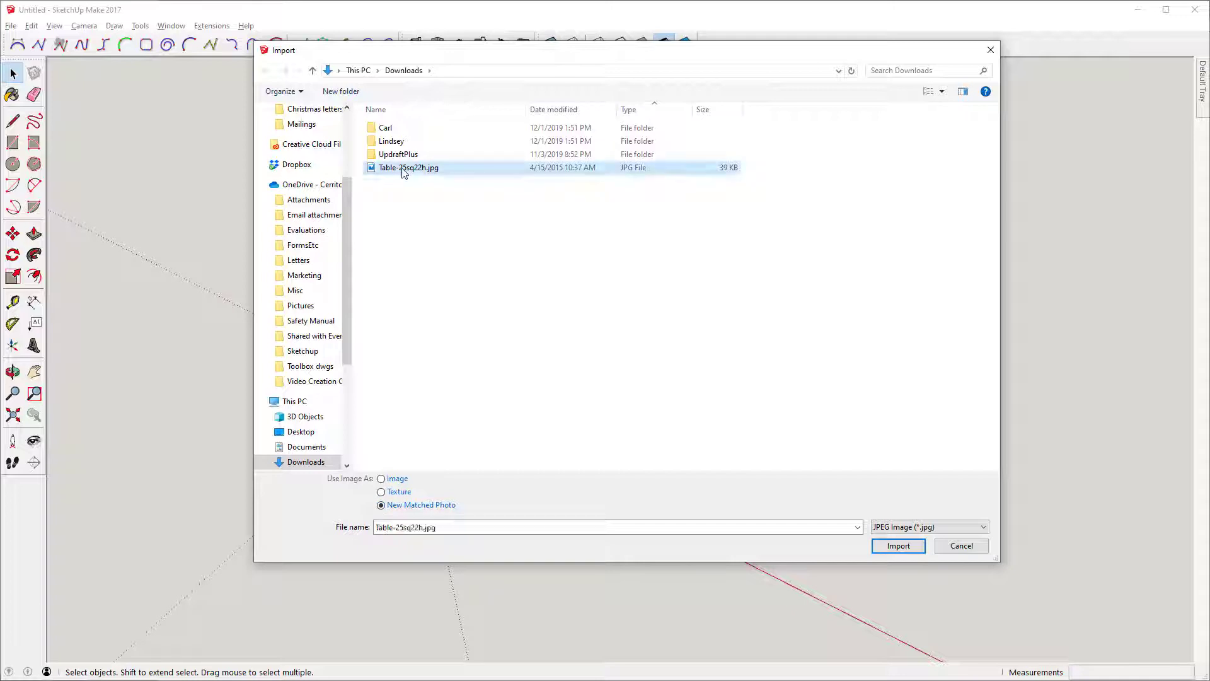
left_click(899, 546)
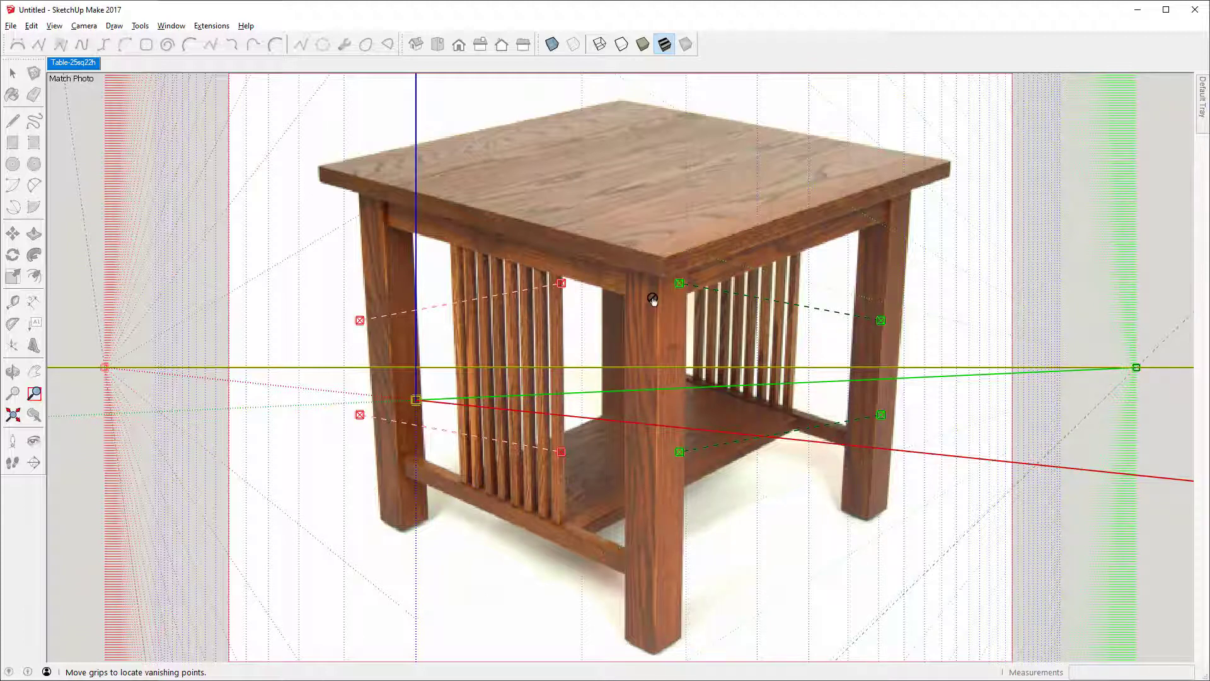
Switch to the model with the transparent box and orbit it to examine how its guide lines converge
key("alt+Tab")
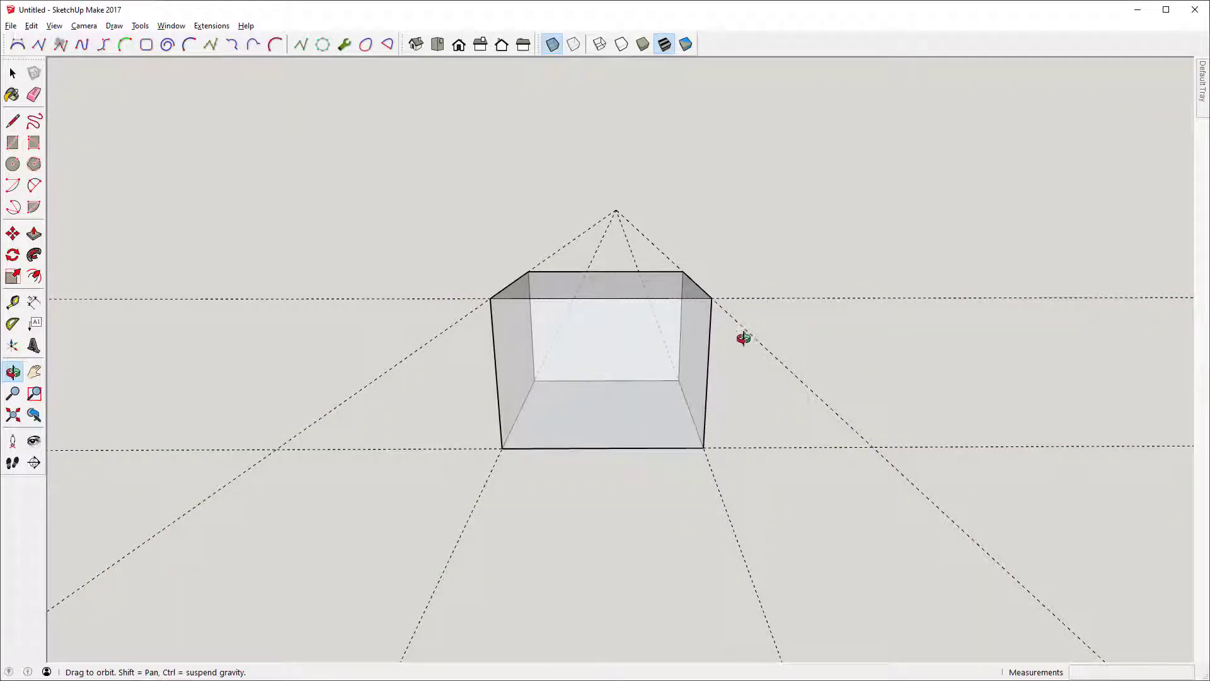
mouse_move(743, 338)
left_mouse_down()
mouse_move(561, 335)
mouse_move(451, 360)
mouse_move(491, 346)
left_mouse_up()
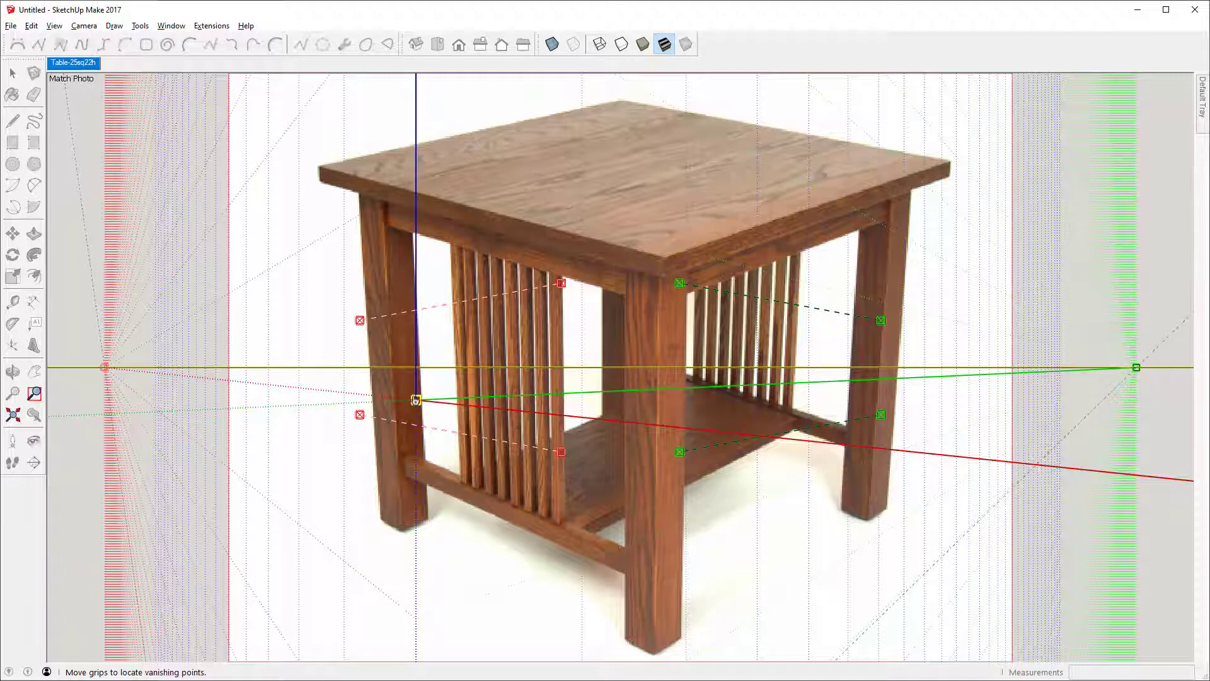
Place the axis origin at the foot of the front leg and align the green perspective bars with the tabletop's right front edge and the shelf edge
left_click_drag(415, 401, 654, 657)
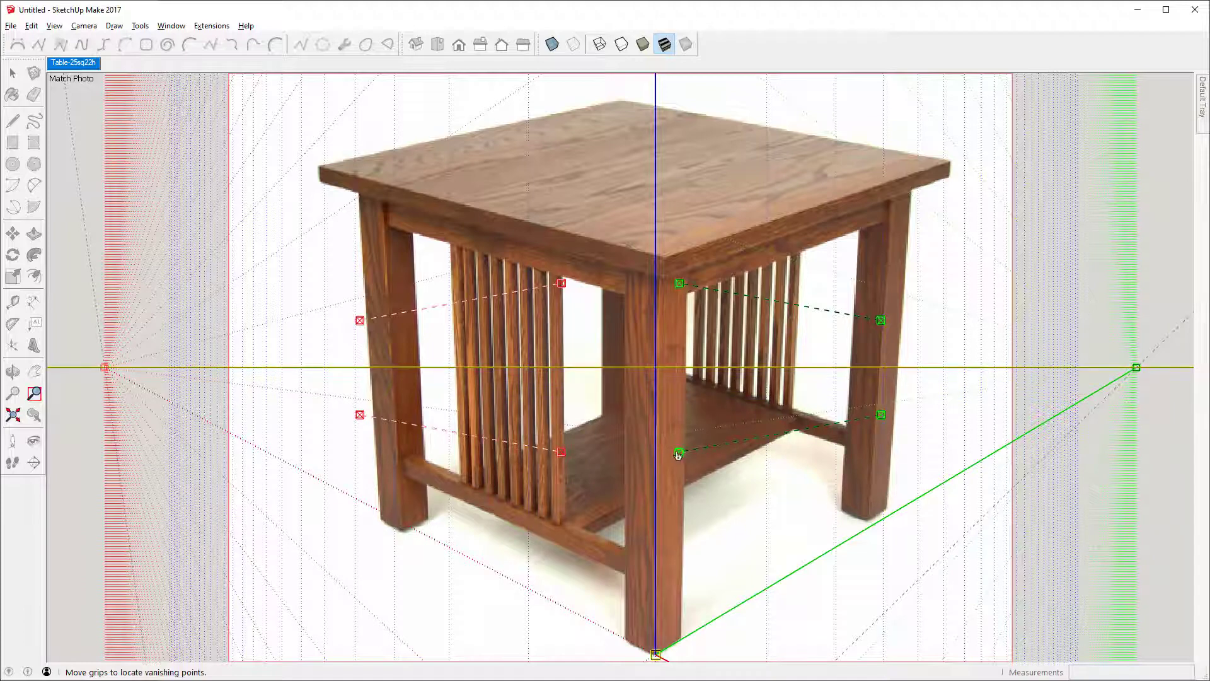
left_click_drag(681, 453, 599, 532)
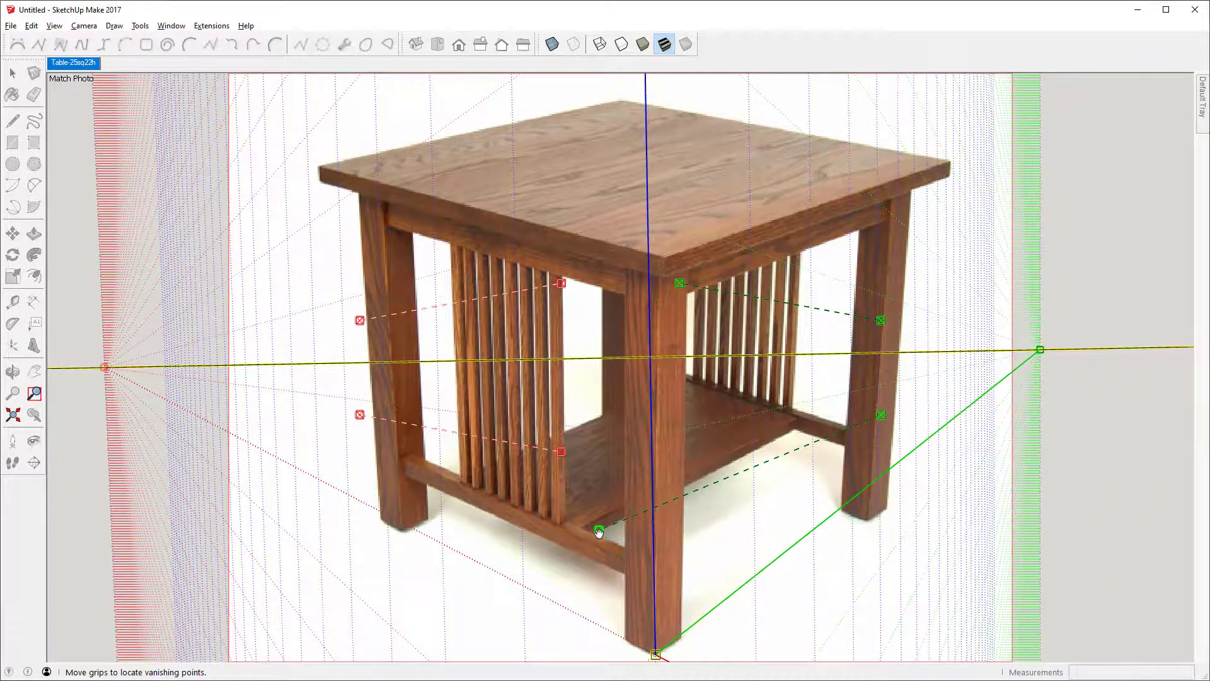
left_click_drag(882, 416, 815, 420)
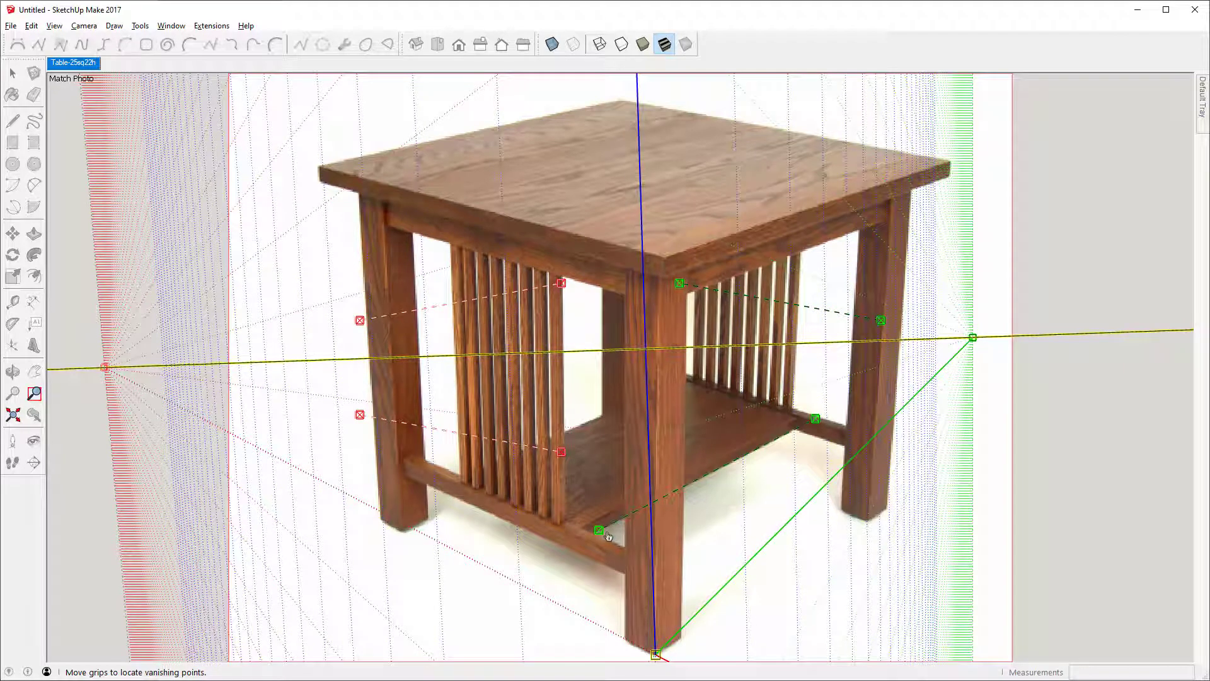
left_click_drag(601, 532, 543, 561)
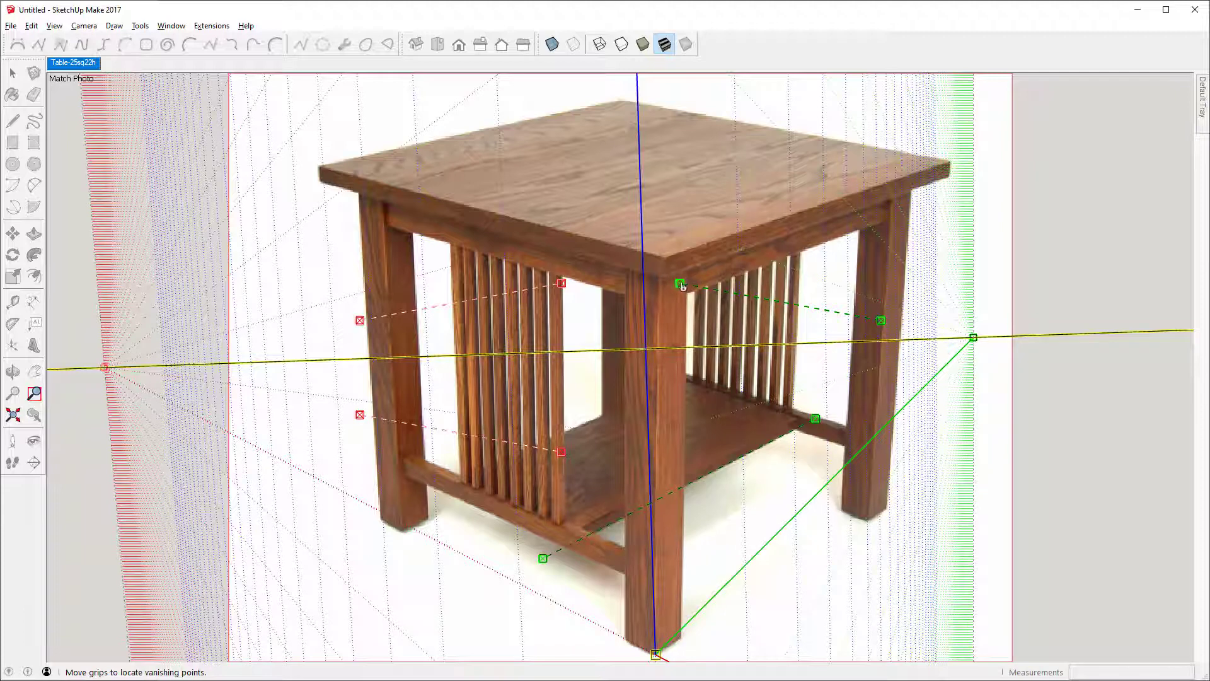
left_click_drag(673, 284, 671, 258)
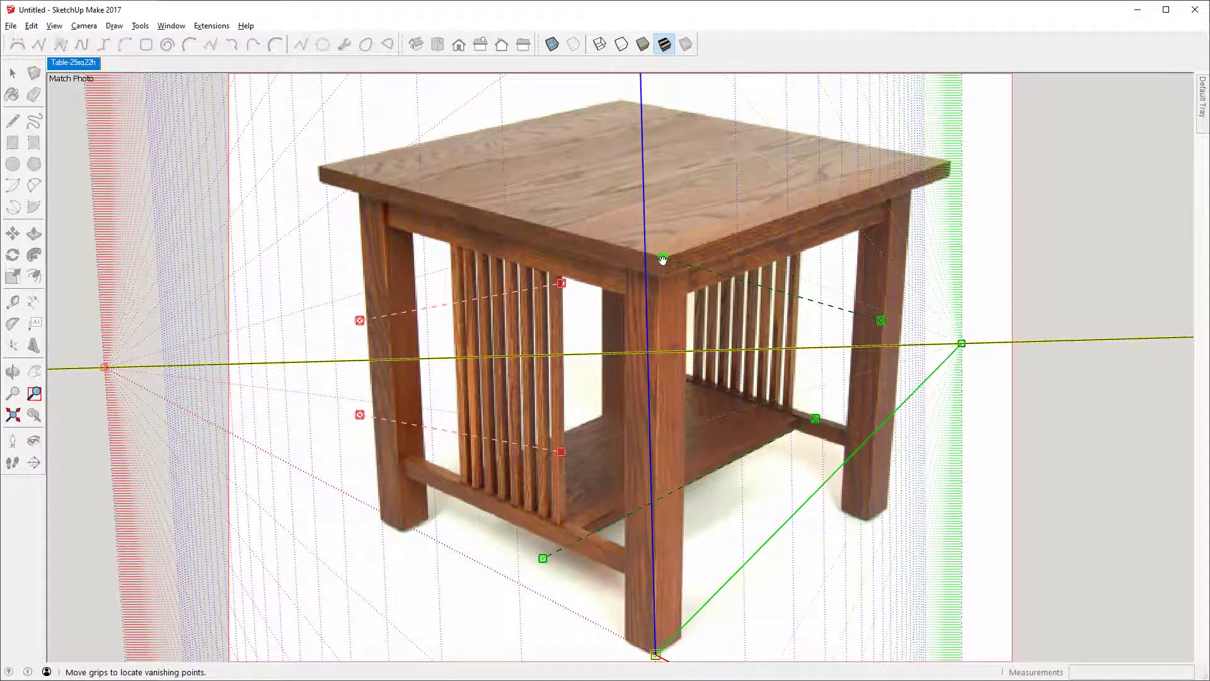
left_click_drag(880, 320, 952, 163)
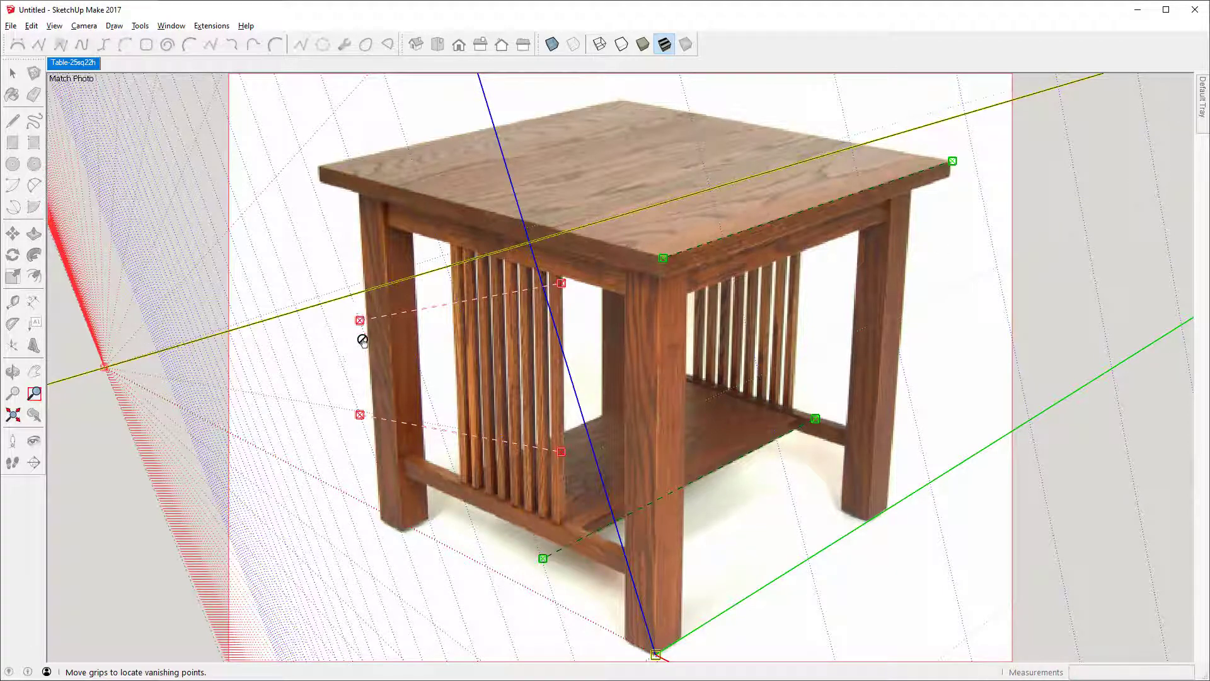
Align the red perspective bars with the tabletop's left front edge and the lower left rail, and fine-tune the green grip at the tabletop's right corner
left_click_drag(359, 320, 325, 169)
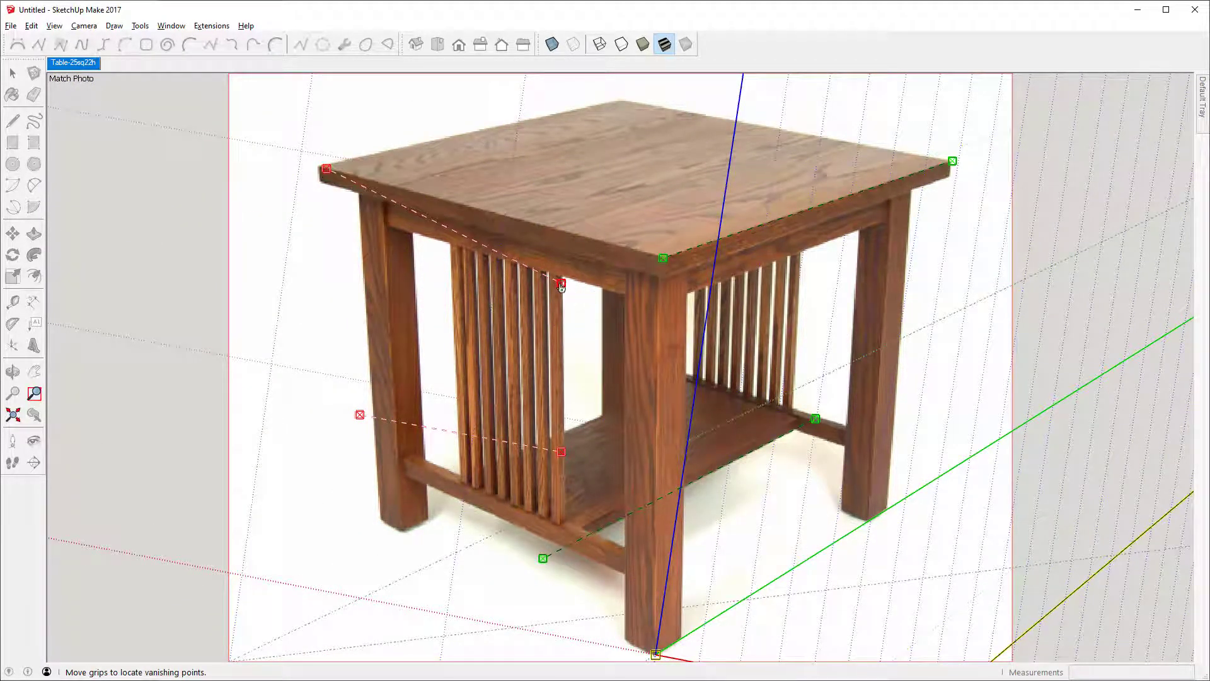
left_click_drag(561, 285, 646, 257)
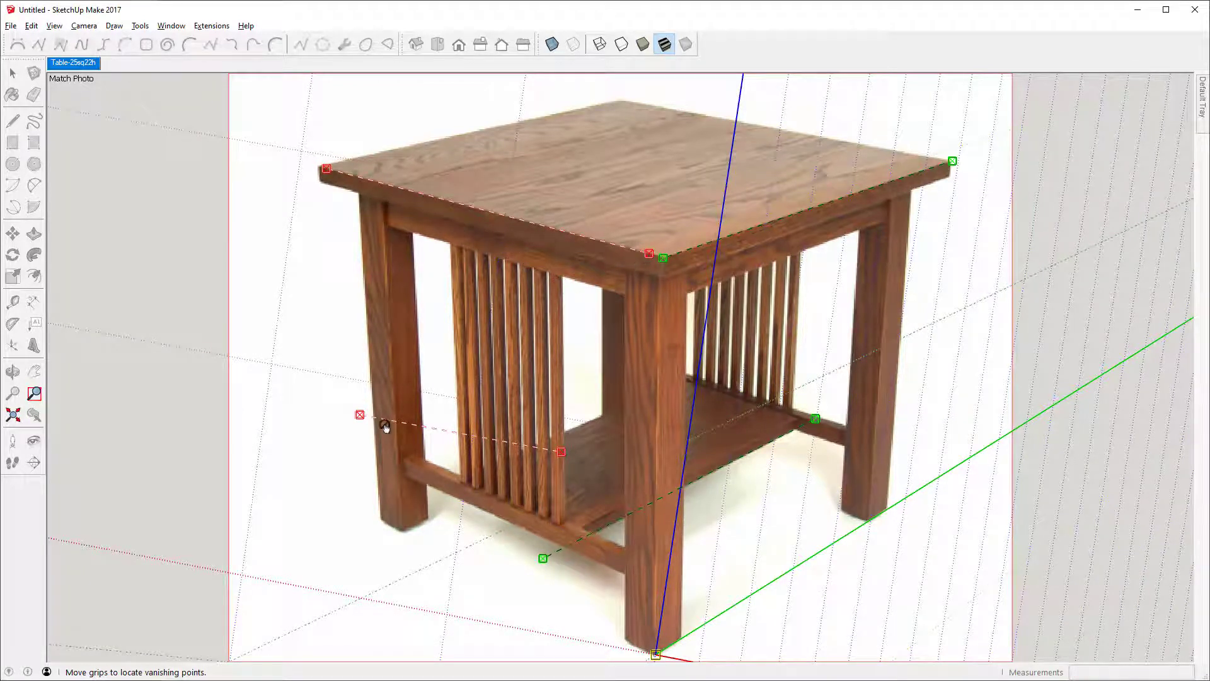
left_click_drag(360, 415, 369, 449)
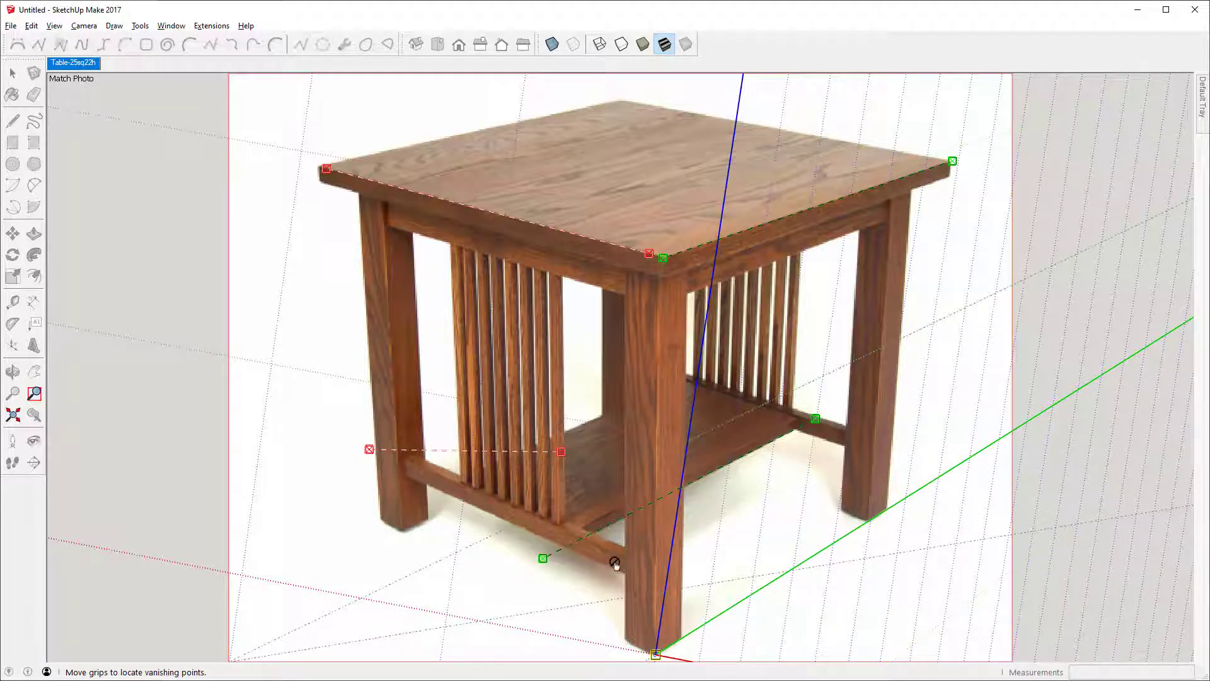
left_click_drag(562, 452, 622, 575)
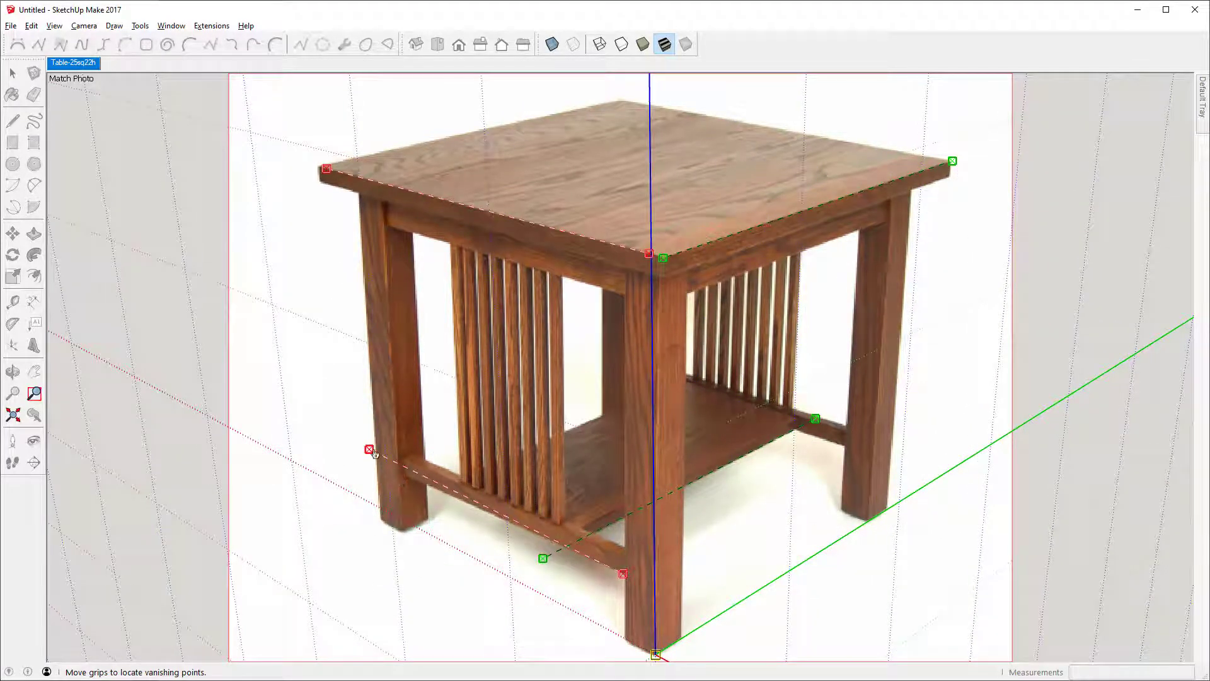
left_click_drag(369, 450, 358, 454)
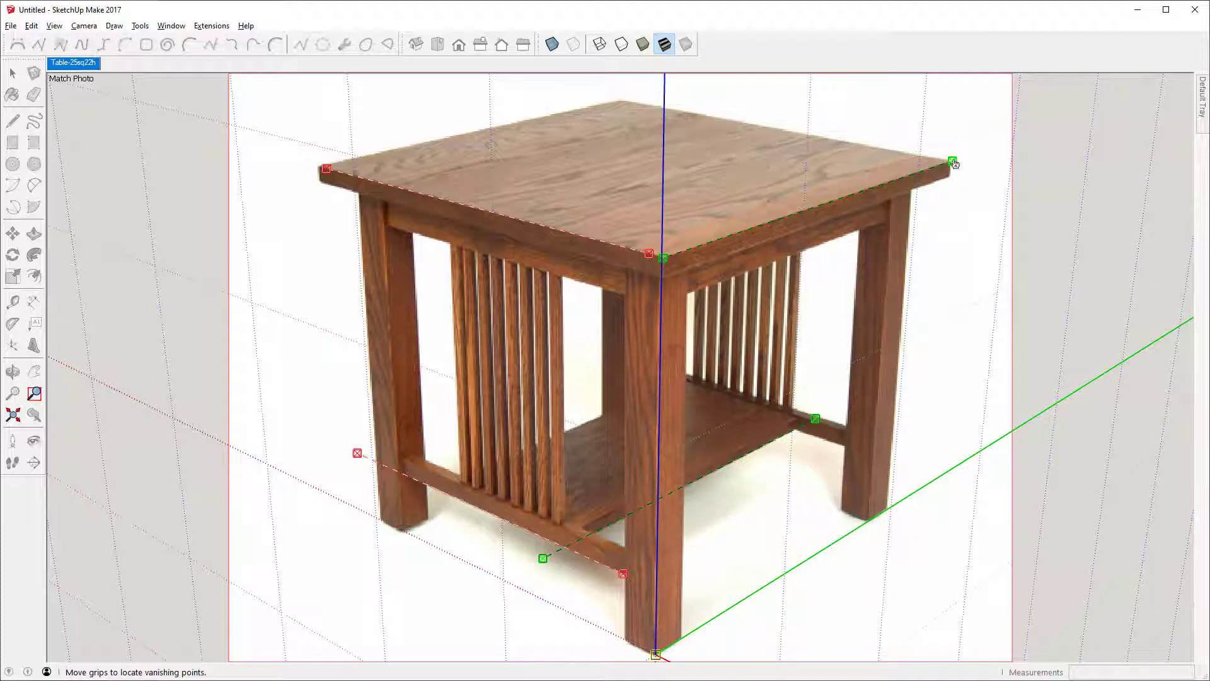
left_click_drag(955, 163, 952, 162)
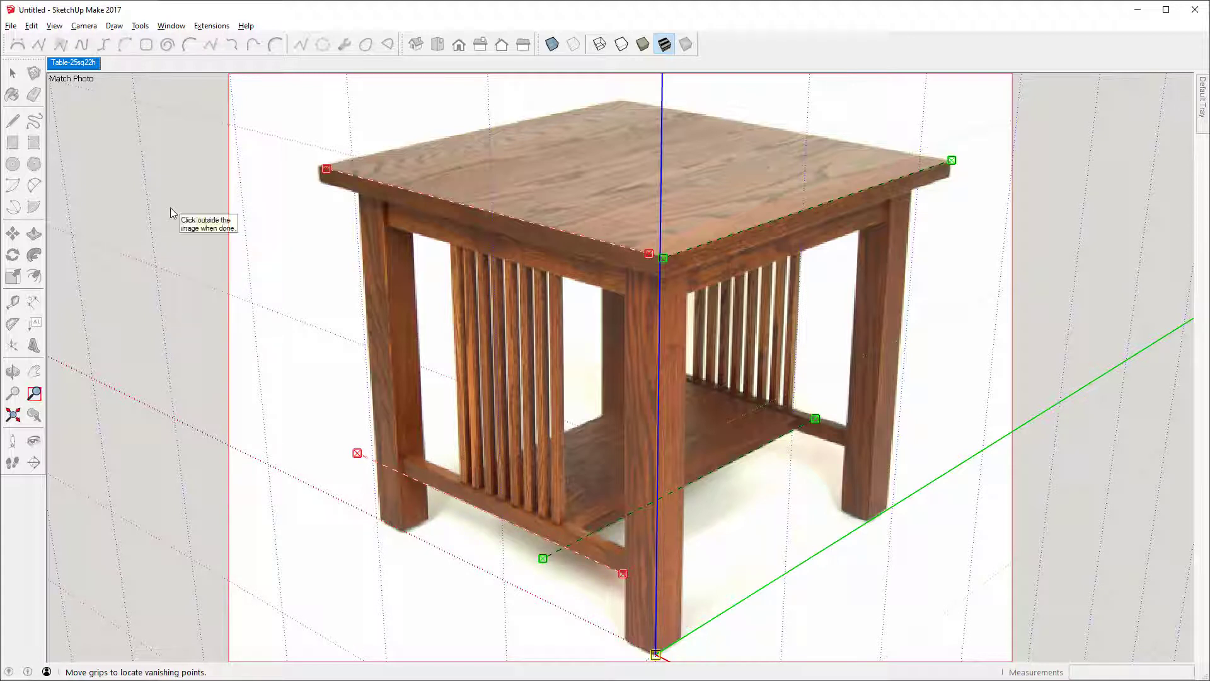
Finish the photo match to accept the calibrated perspective
left_click(210, 258)
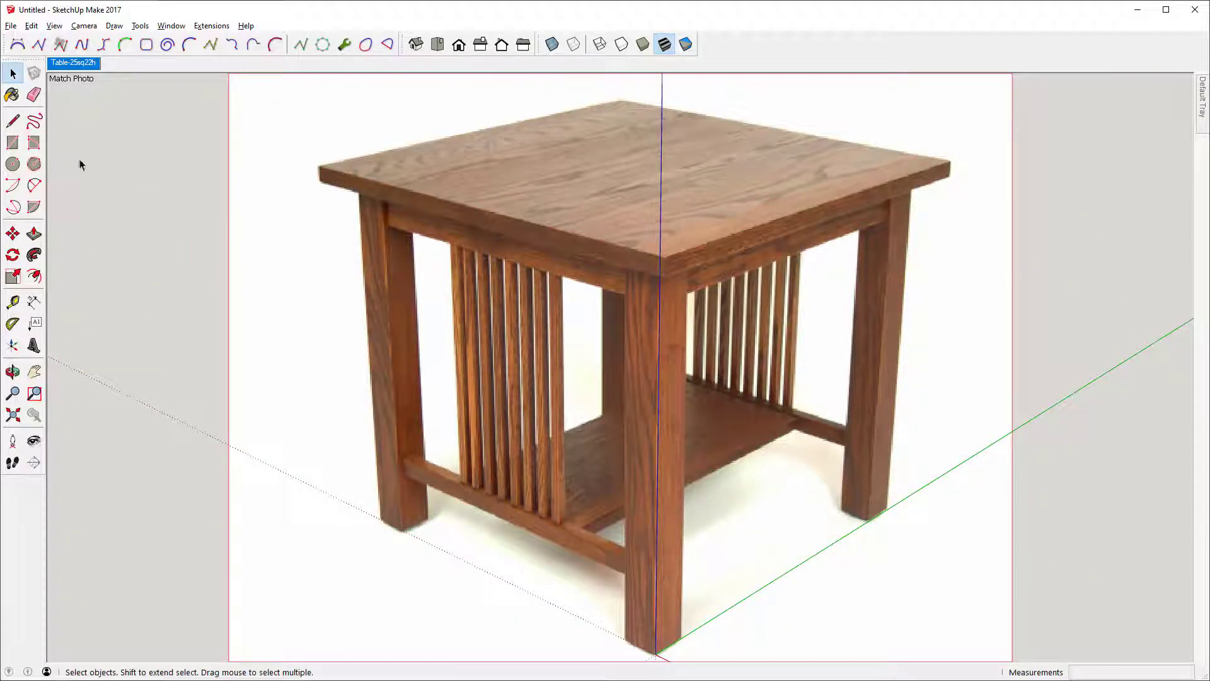
left_click(14, 143)
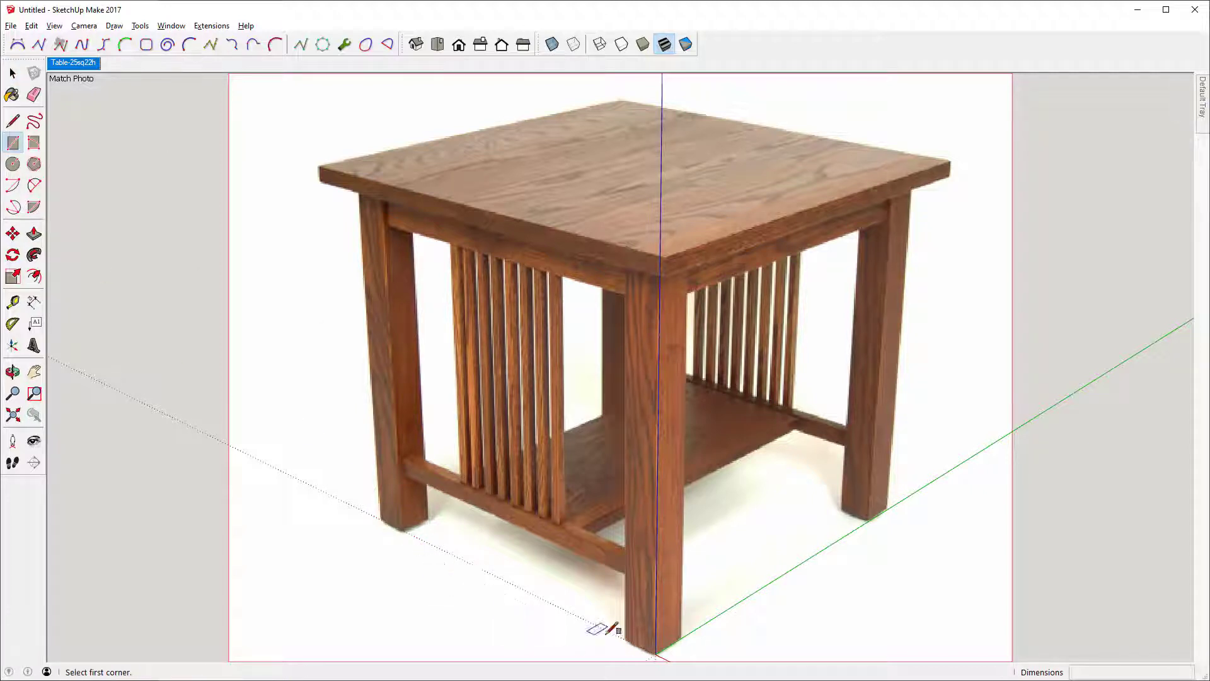
left_click(656, 654)
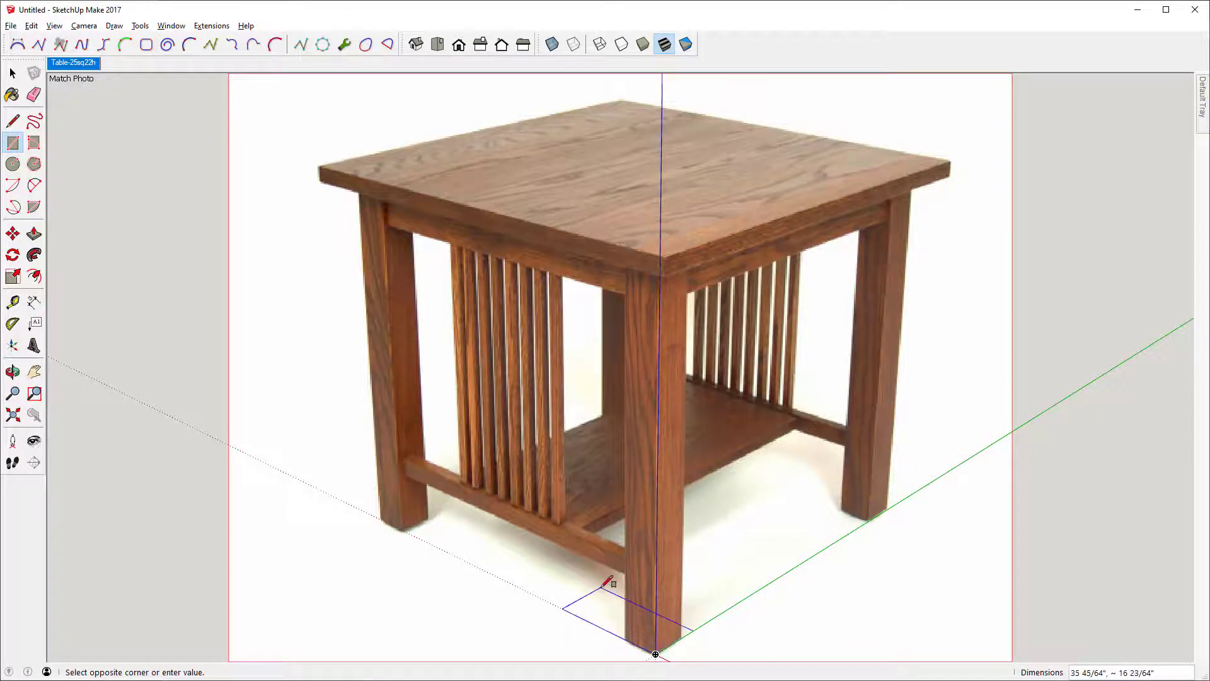
key("Escape")
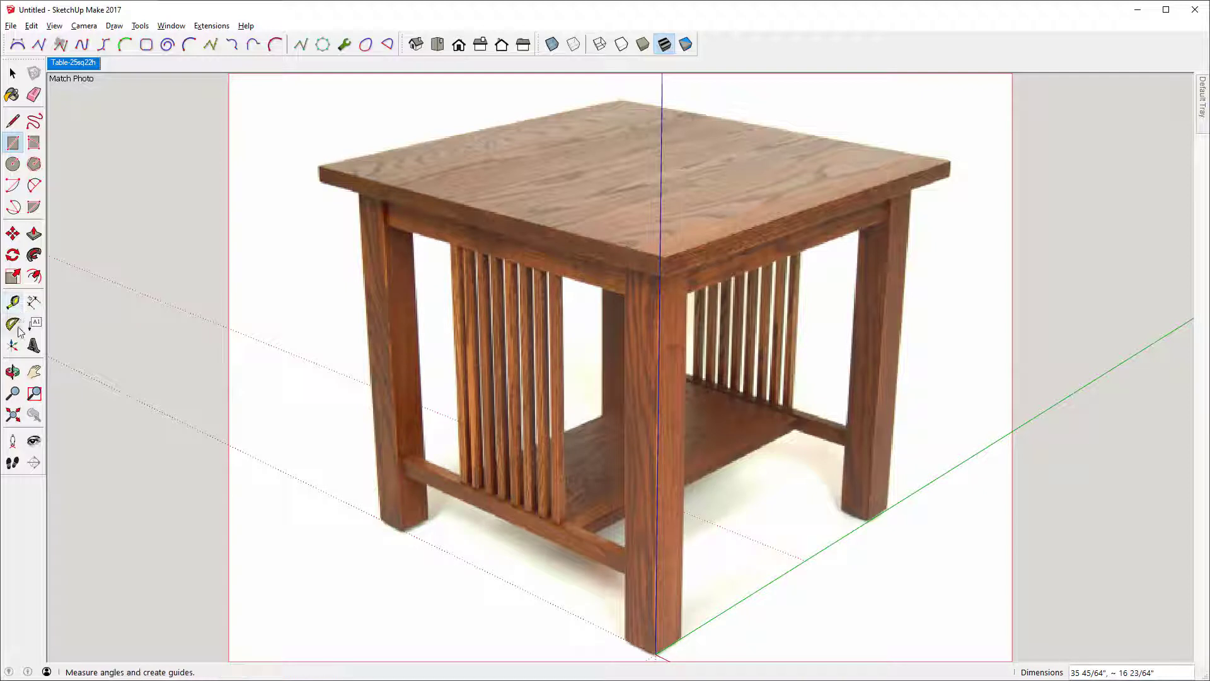
Resize the model by measuring from the origin to the right leg's outer foot corner along the green axis and setting that distance to 22"
left_click(12, 303)
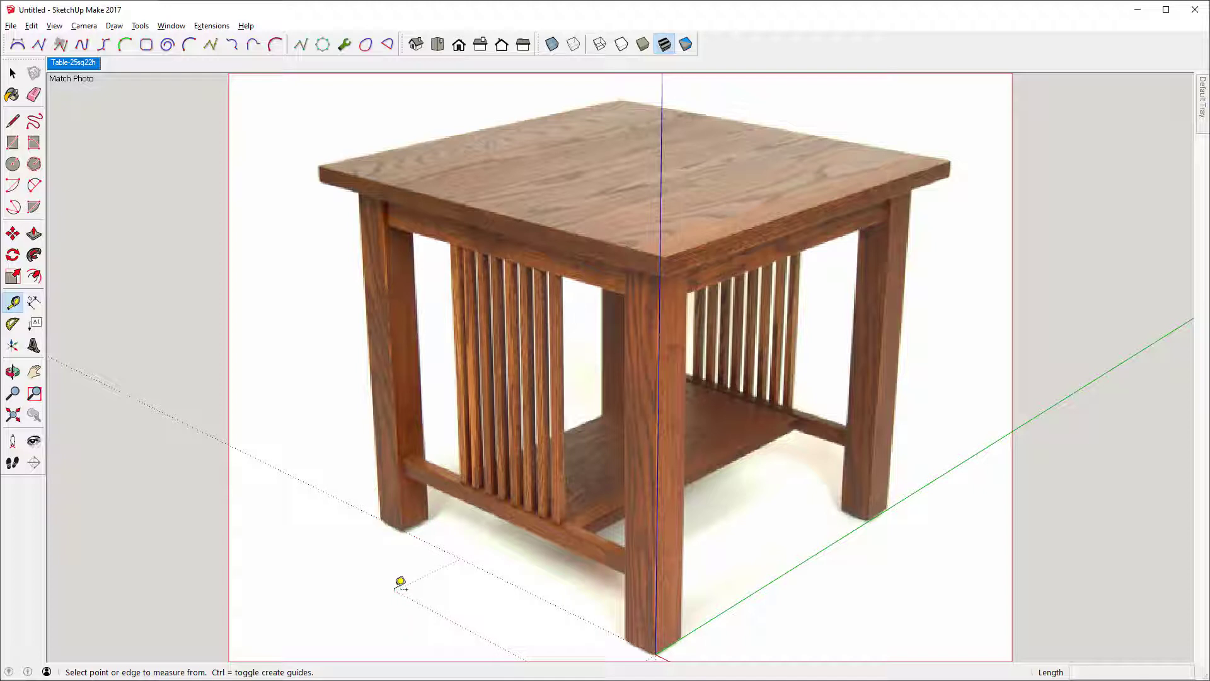
left_click(655, 653)
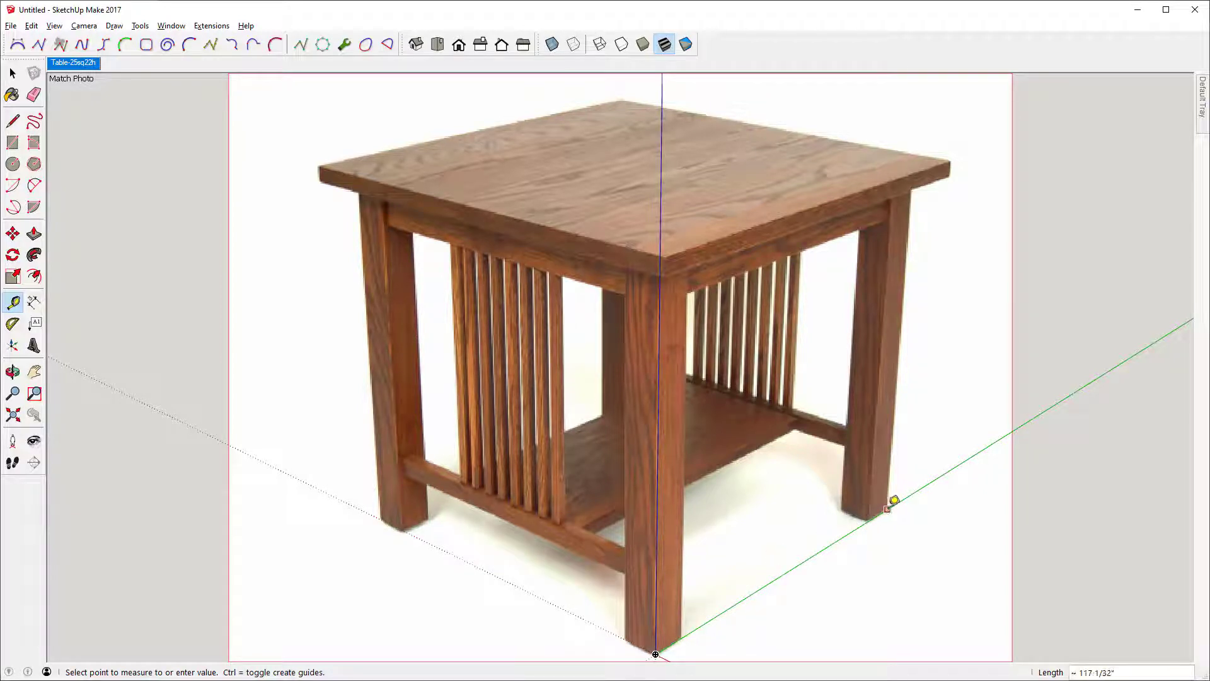
left_click(894, 501)
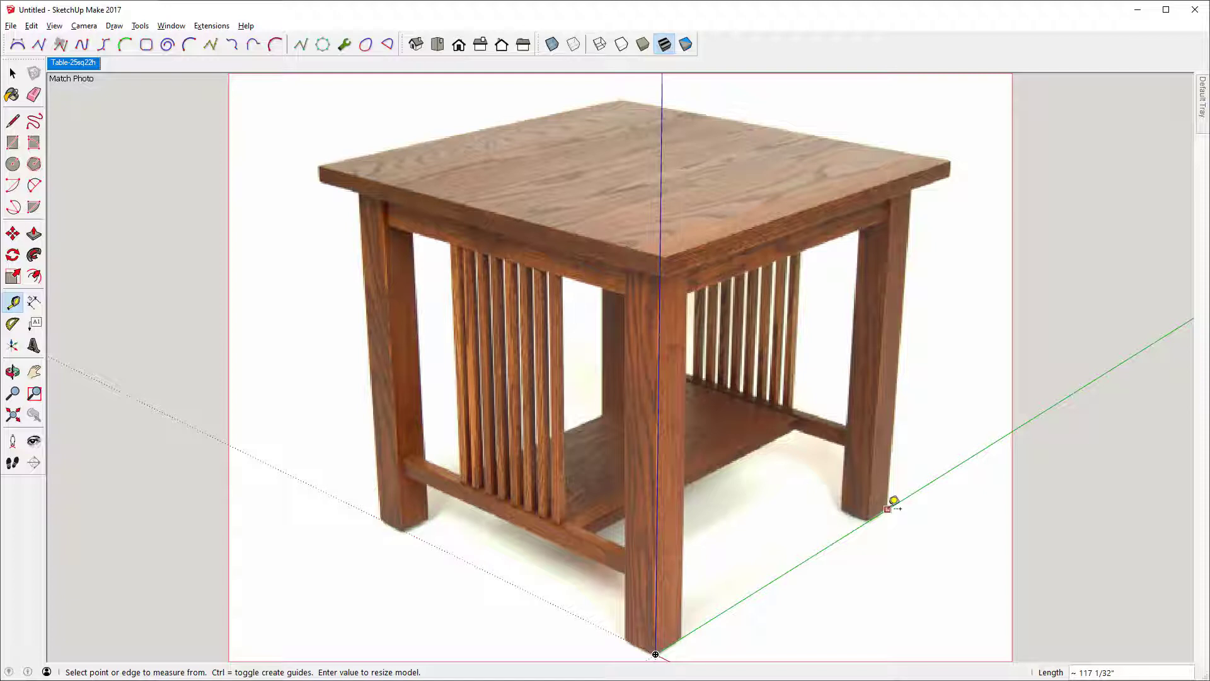
type("22")
key("Return")
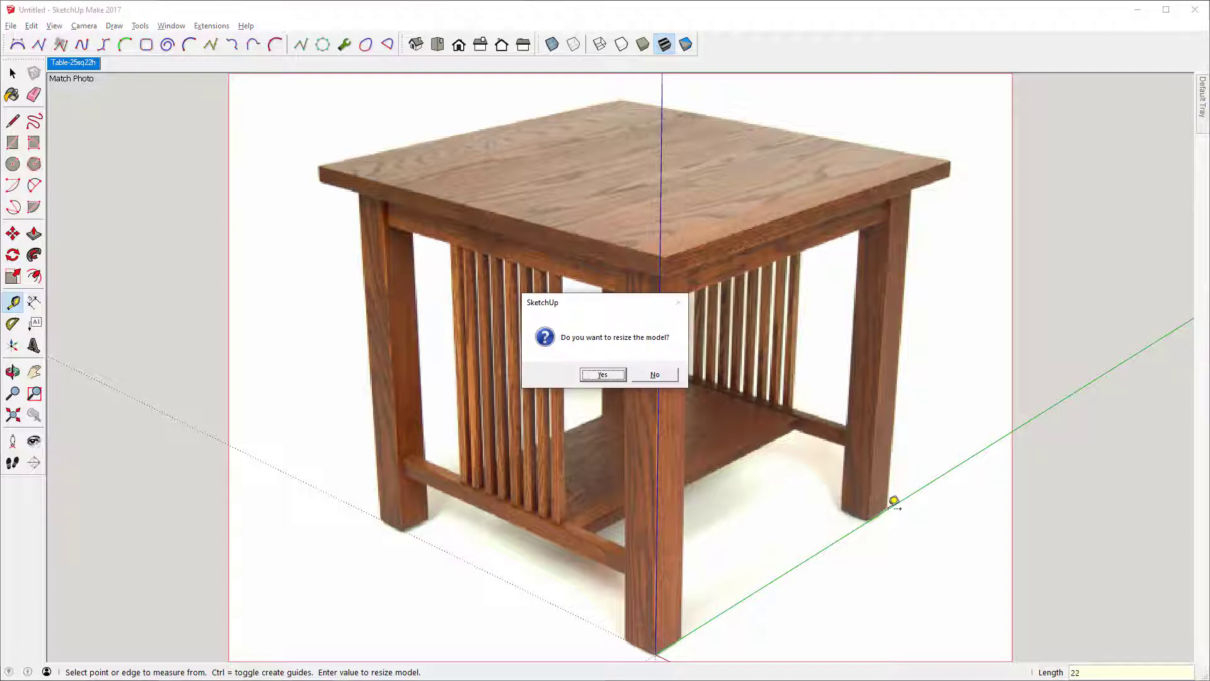
left_click(609, 375)
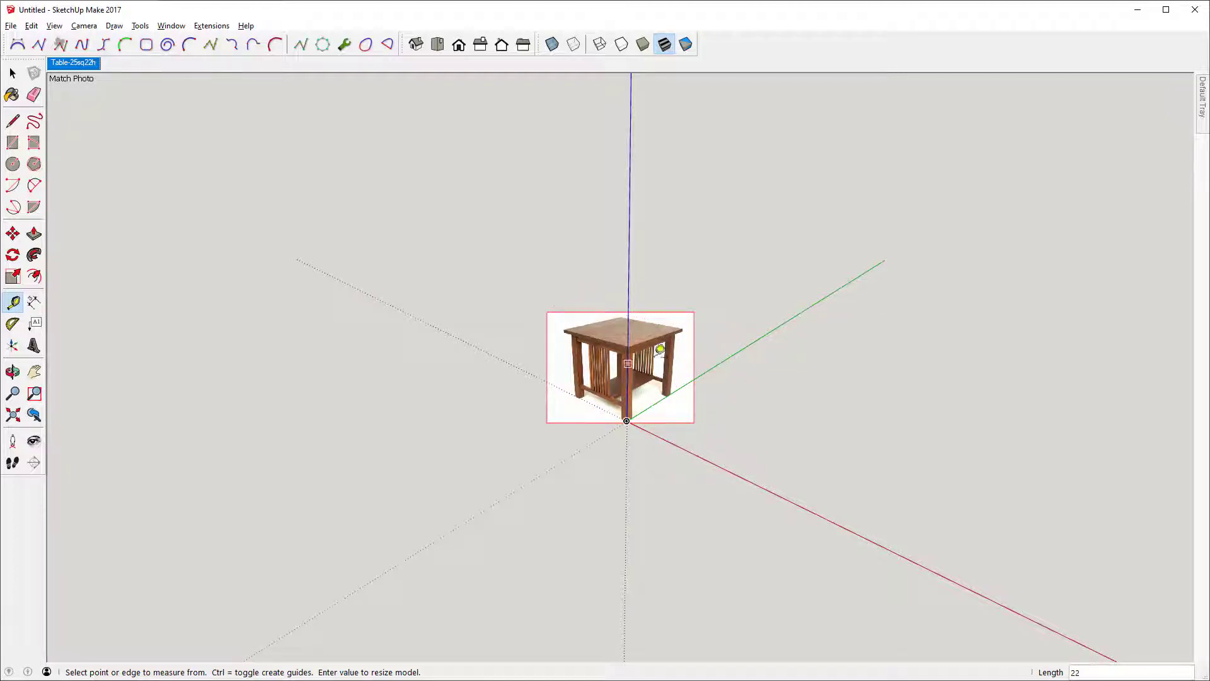
Draw a 2.25 by 2.25 inch rectangle at the foot of the front leg, starting on the red axis
scroll(659, 350, "up", 4)
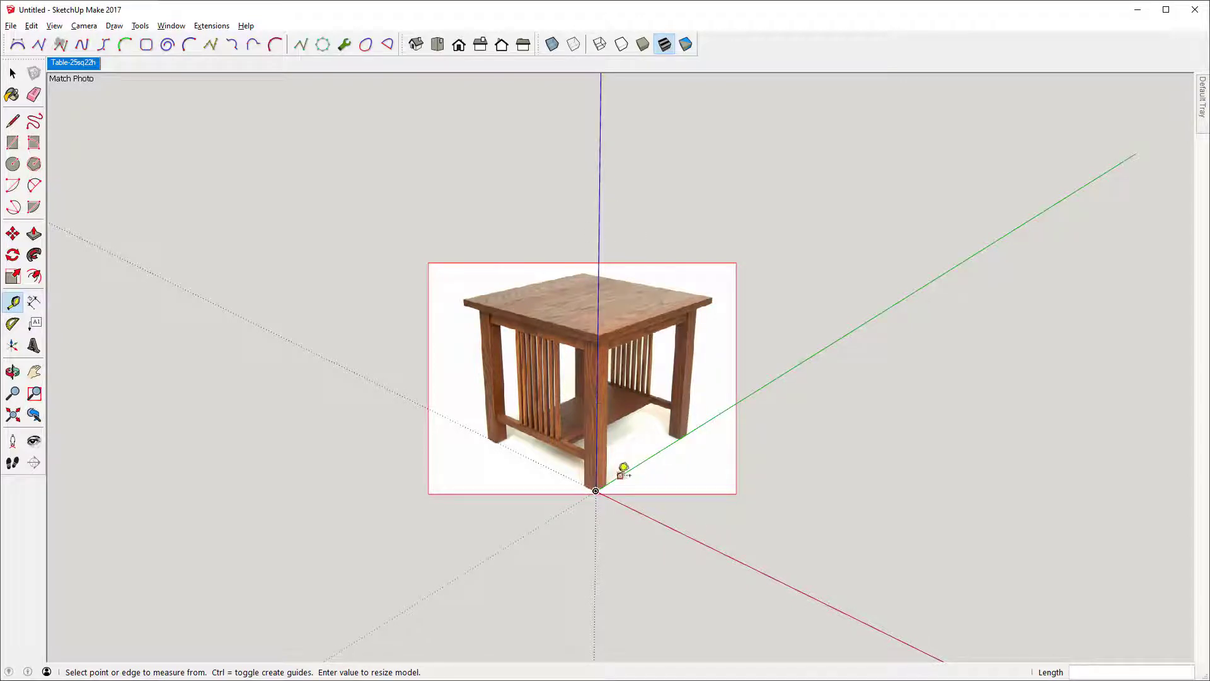
scroll(624, 439, "up", 1)
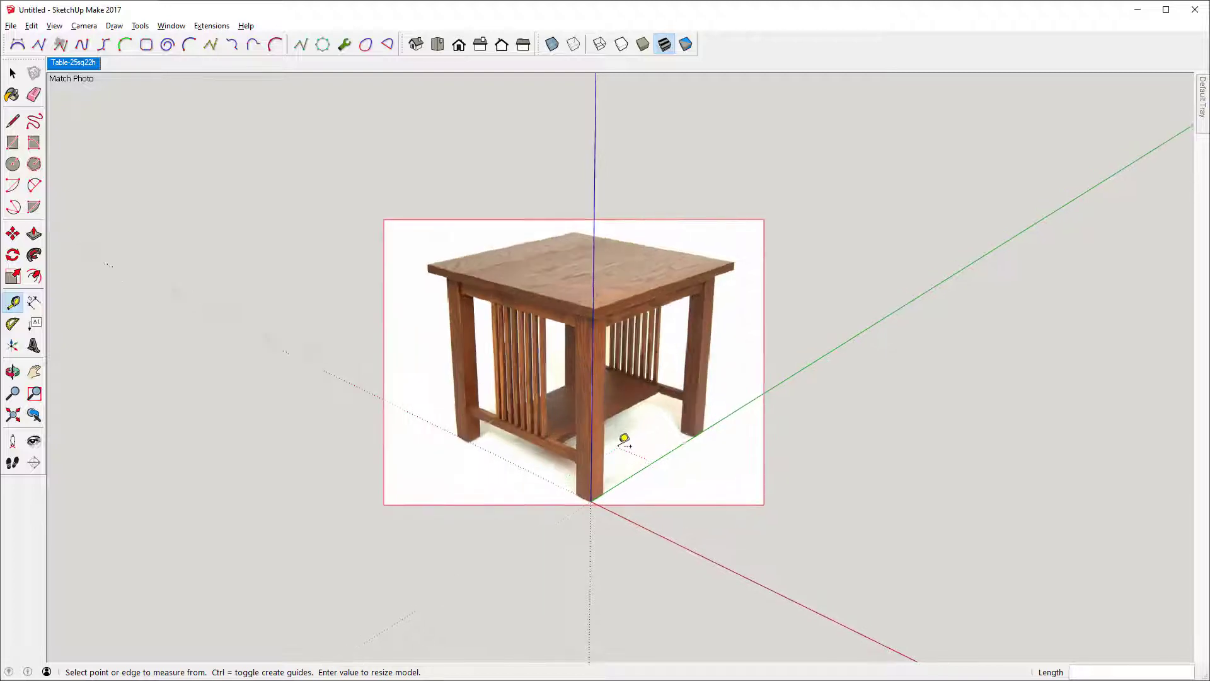
scroll(624, 440, "up", 1)
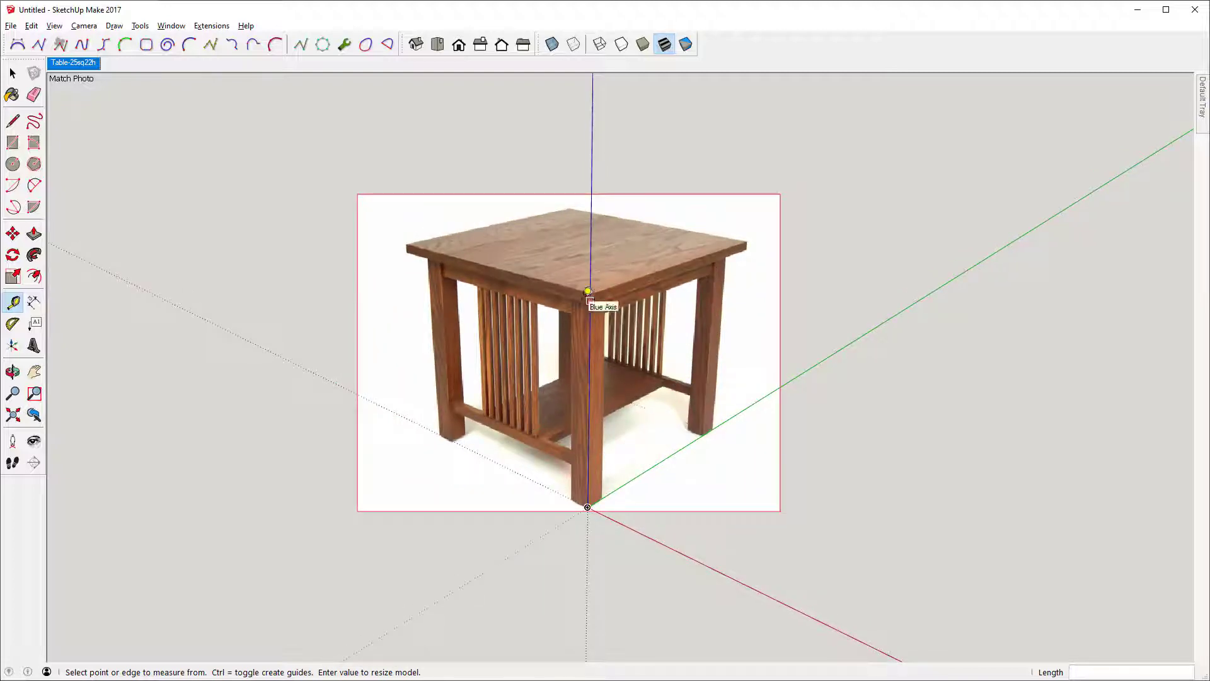
scroll(587, 292, "up", 4)
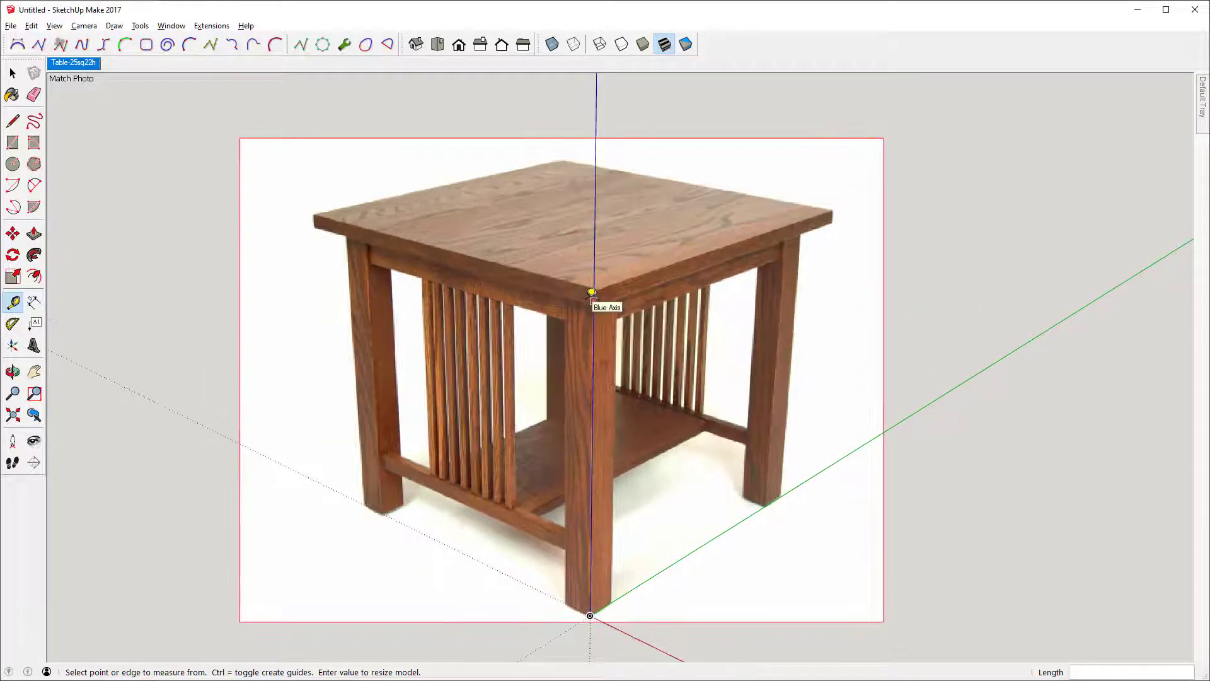
scroll(592, 292, "up", 1)
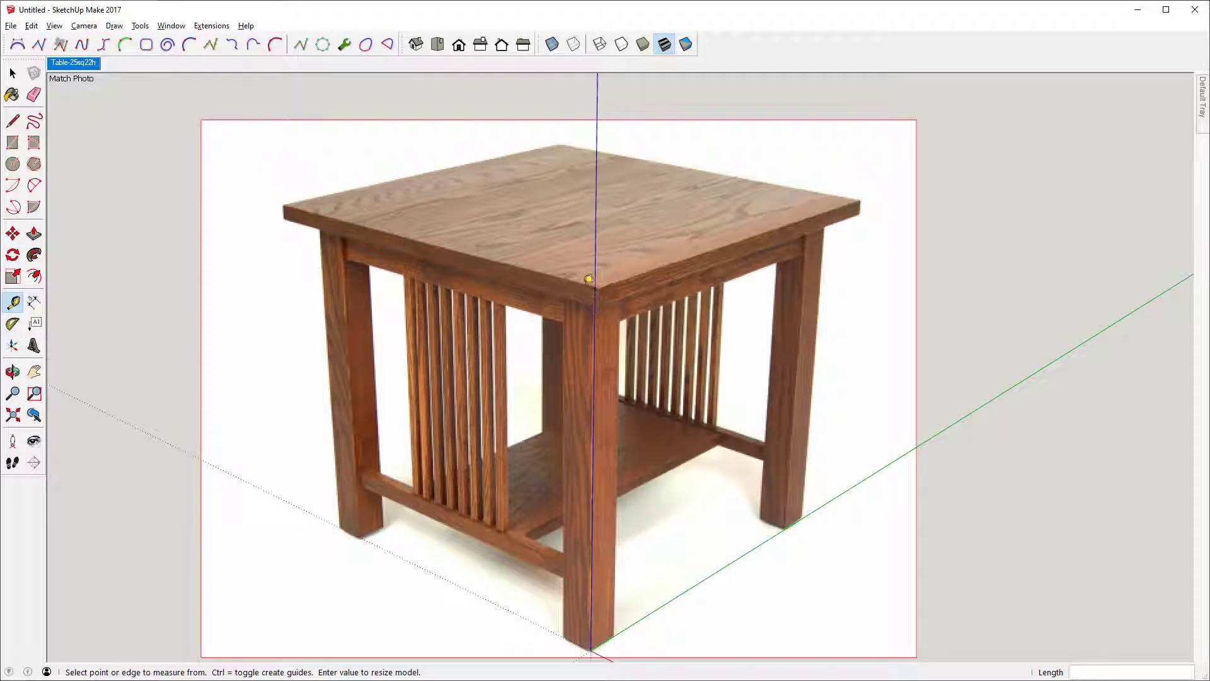
scroll(591, 646, "up", 1)
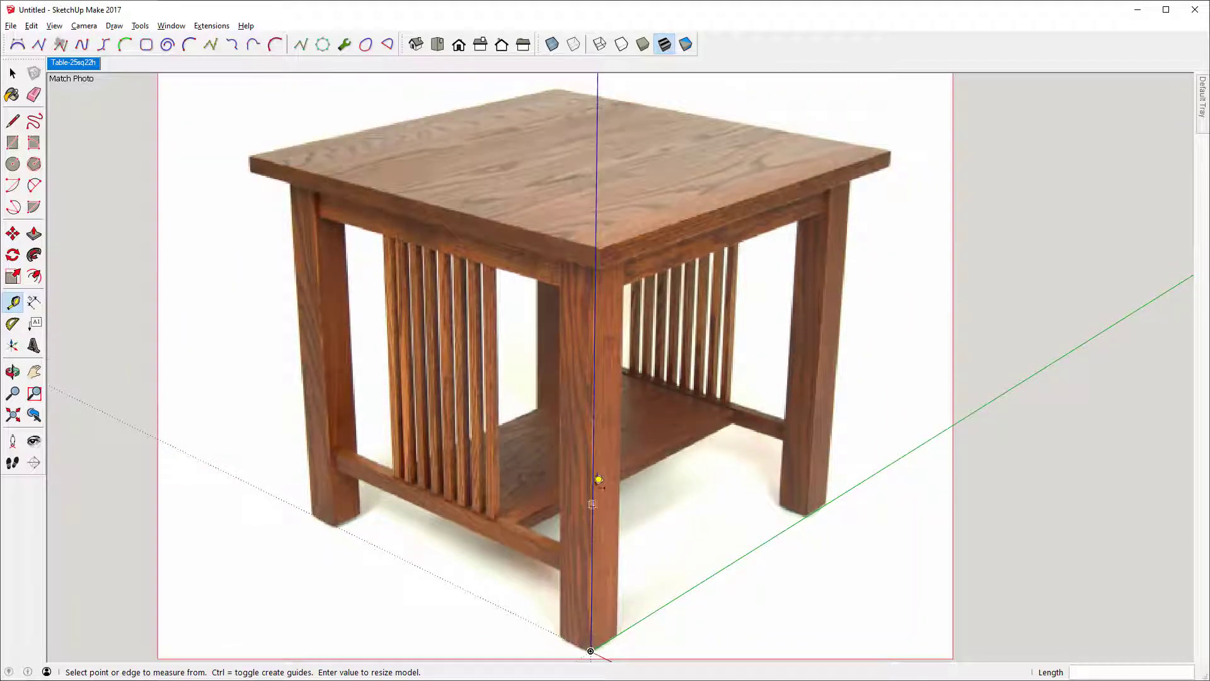
left_click(12, 145)
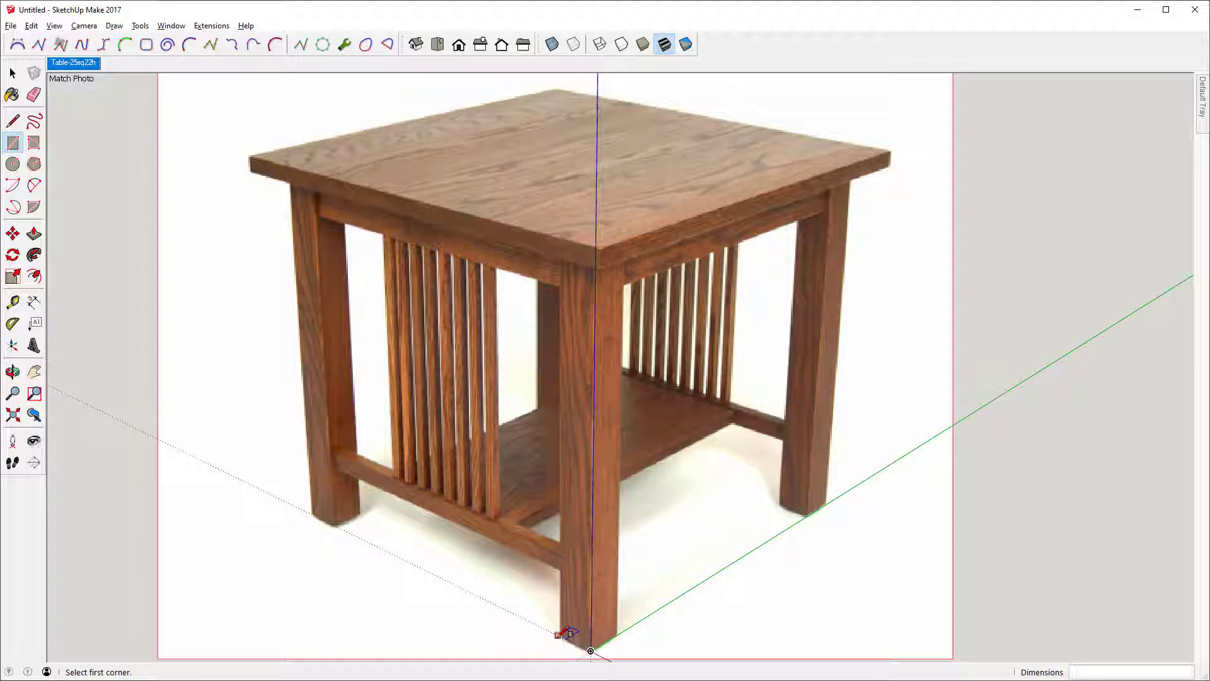
left_click(558, 634)
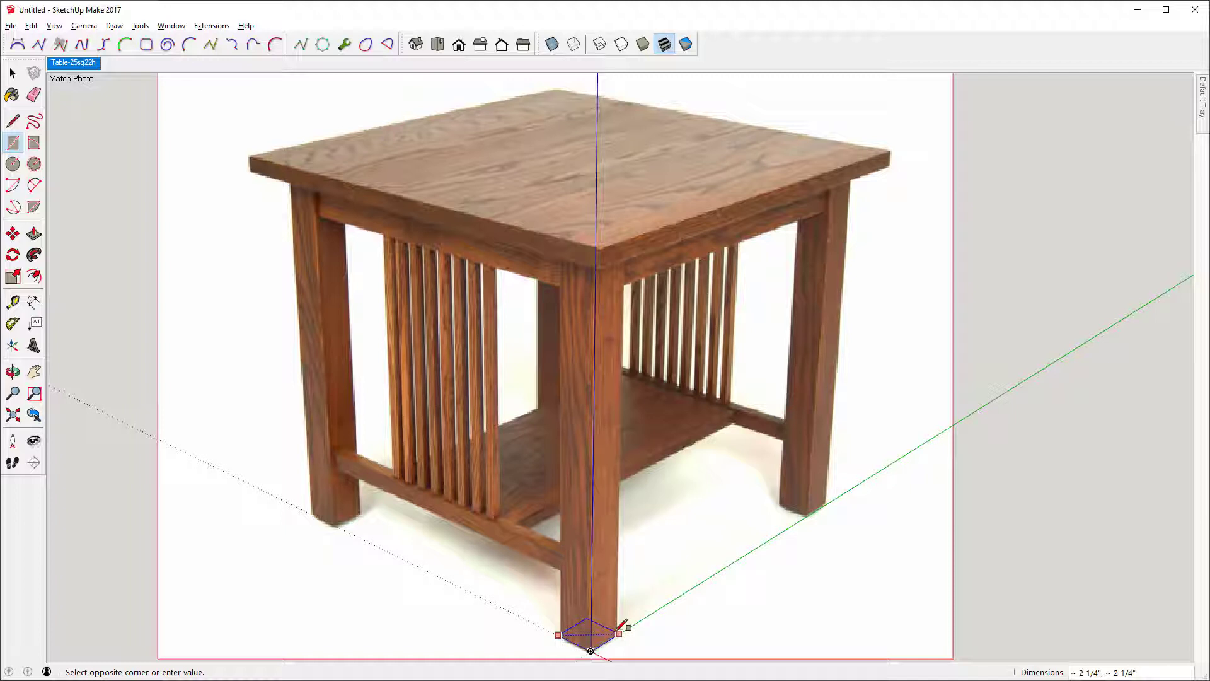
type("2.25,2.25")
key("Return")
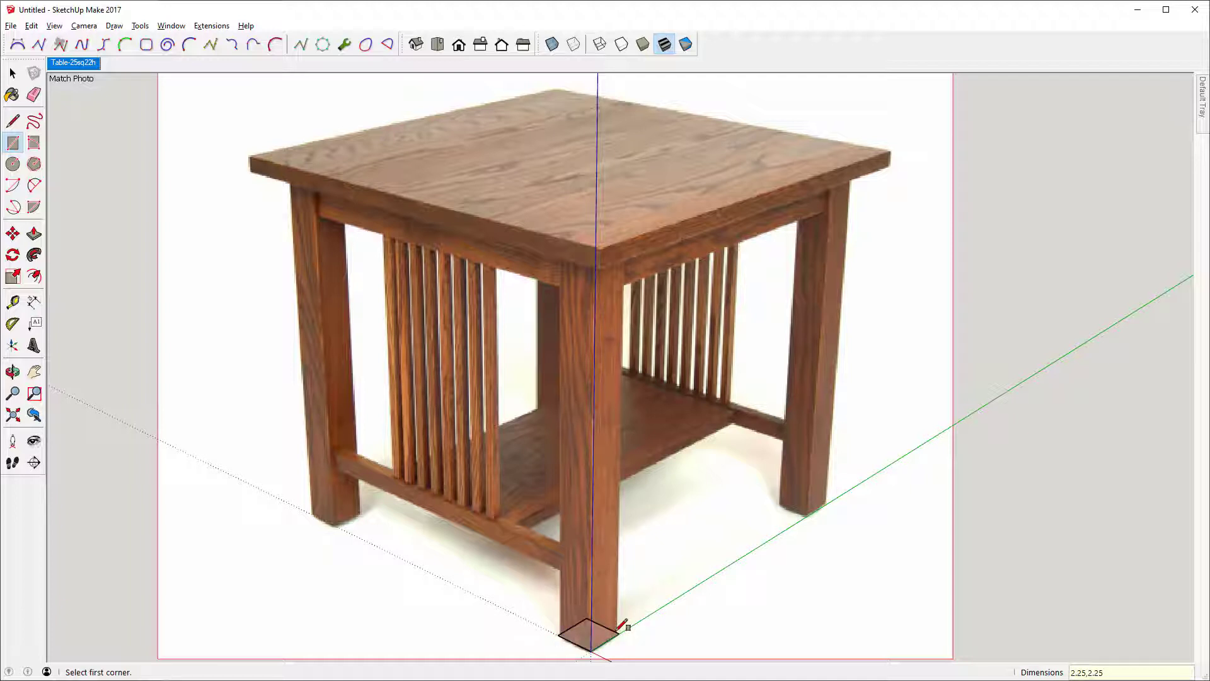
Push/Pull the square at the front leg's foot up 21 inches to form the leg
key("p")
left_click(583, 635)
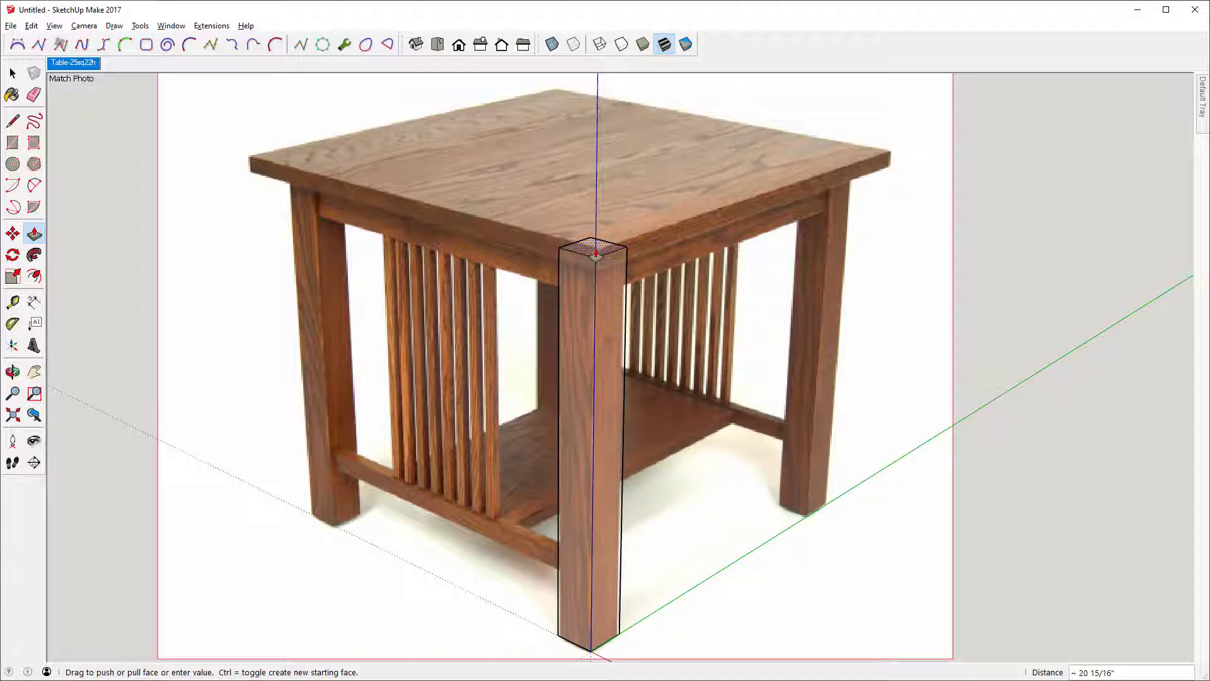
type("21")
key("Return")
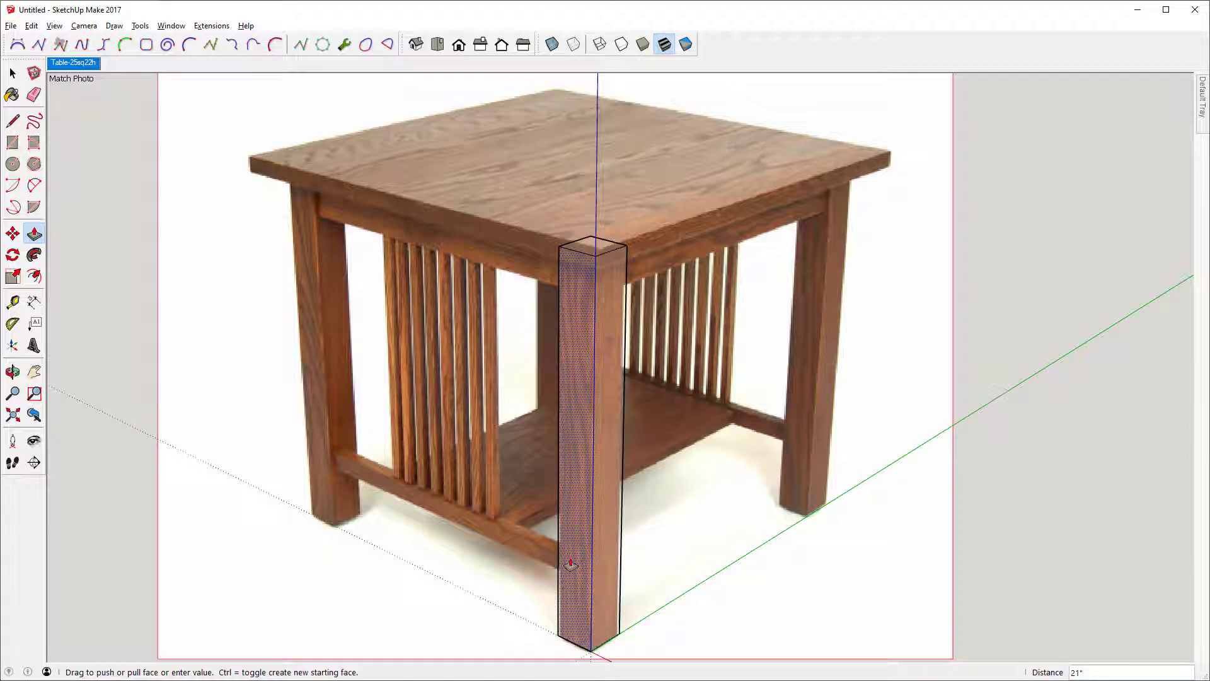
Turn the entire front leg solid into a component named Leg
key("space")
left_click(577, 474)
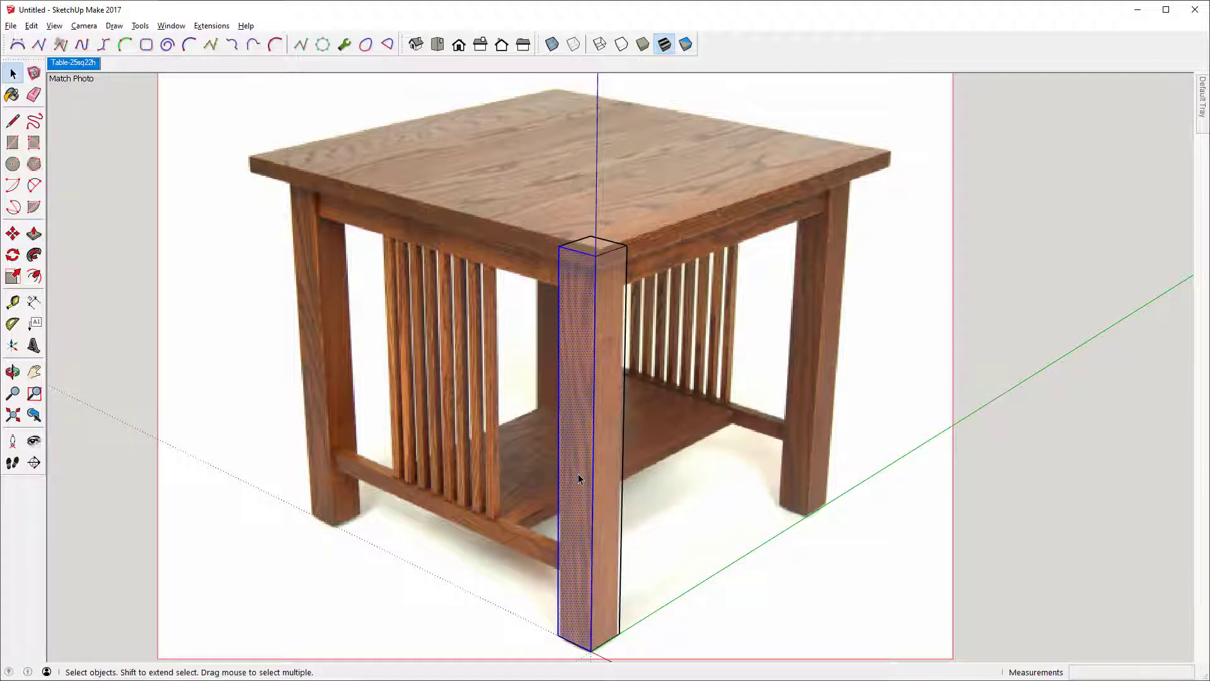
triple_click(577, 474)
right_click(578, 474)
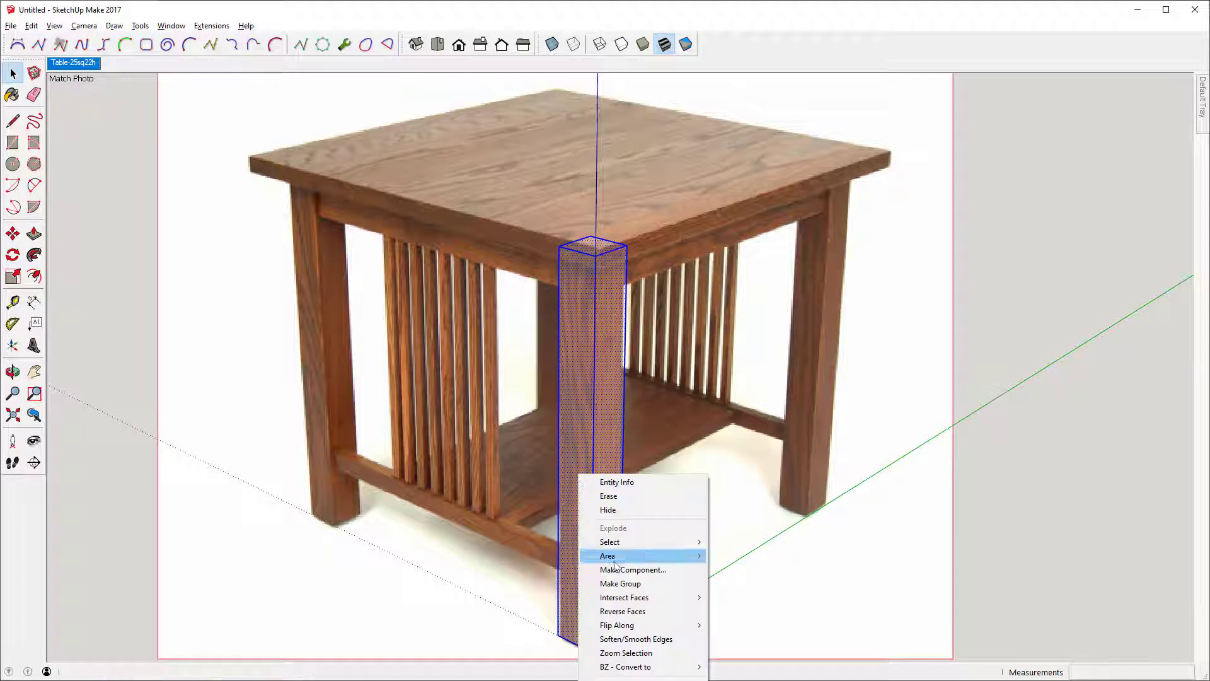
left_click(624, 569)
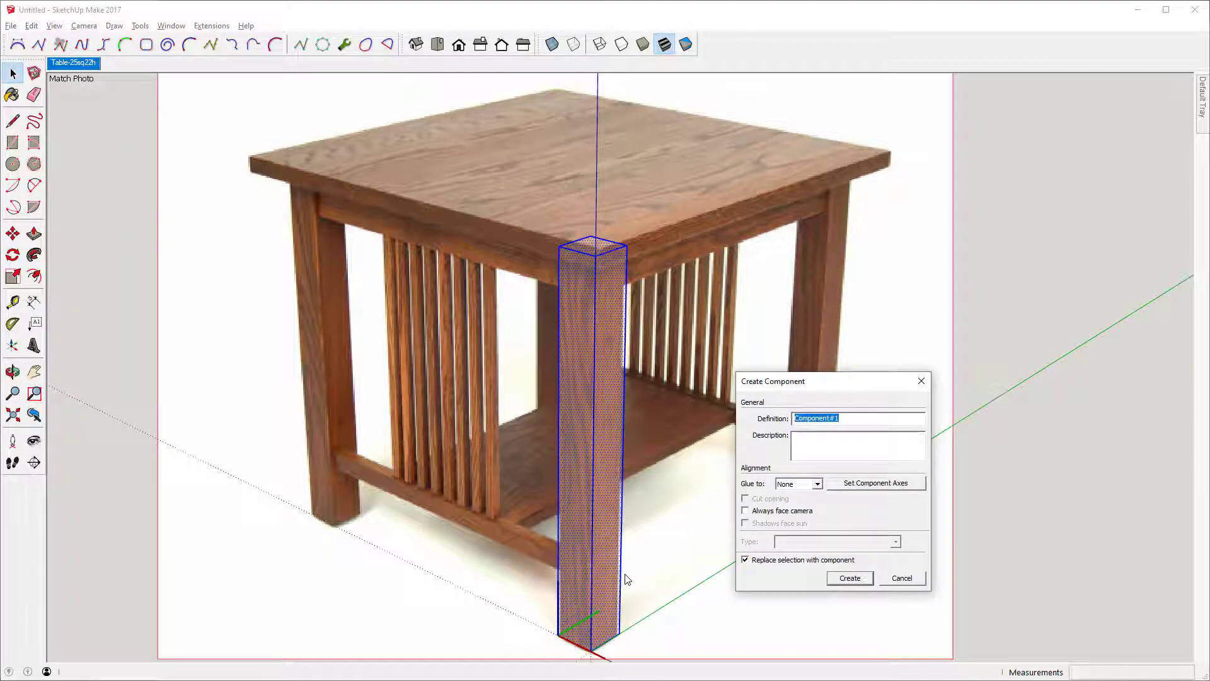
type("Leg")
key("Return")
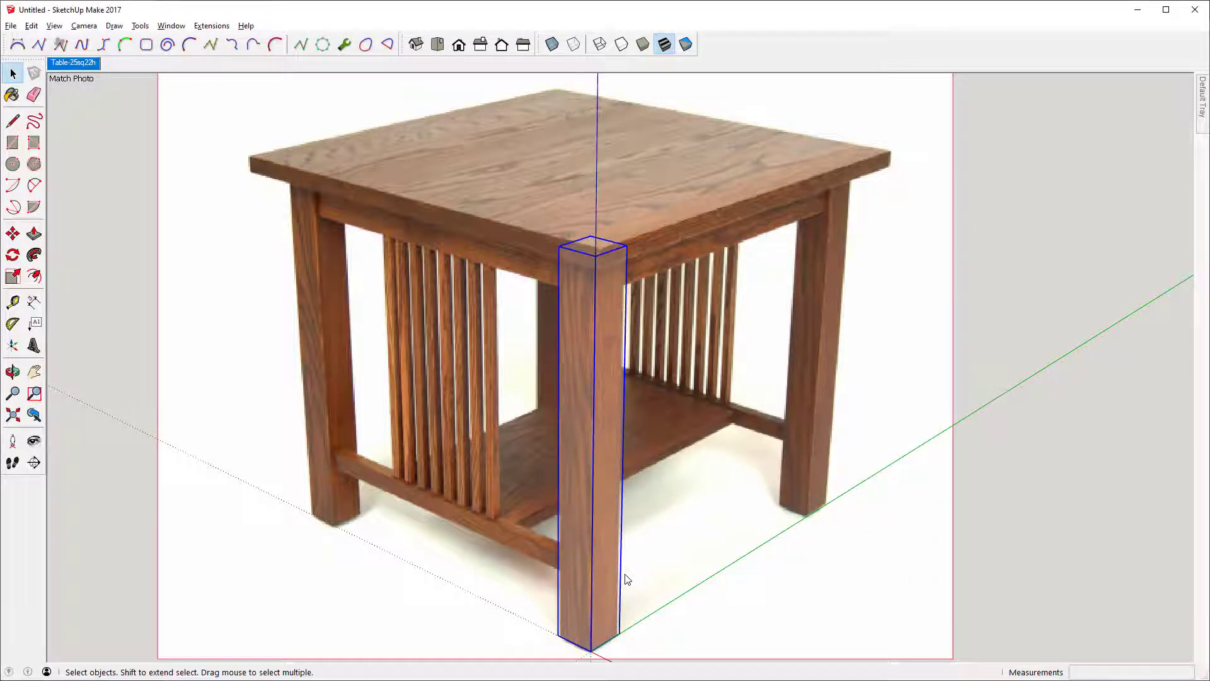
Copy the front leg 19.75 inches along the green axis onto the photo's right leg
key("m")
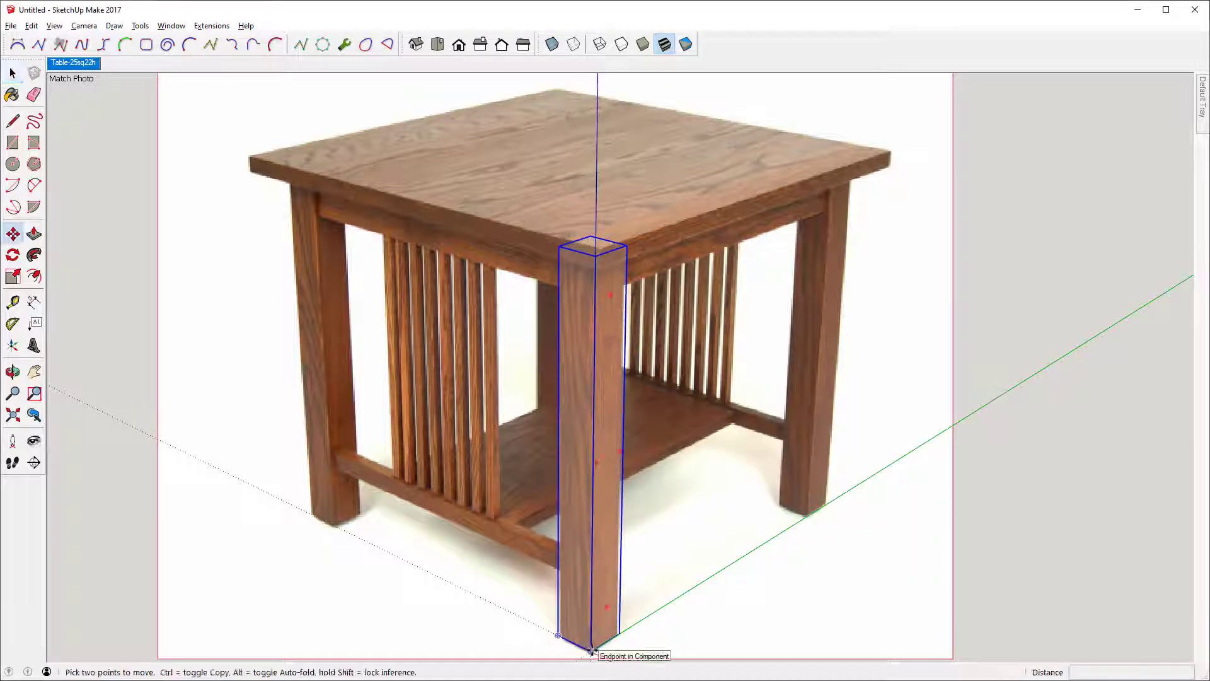
left_click(595, 647)
key("ctrl")
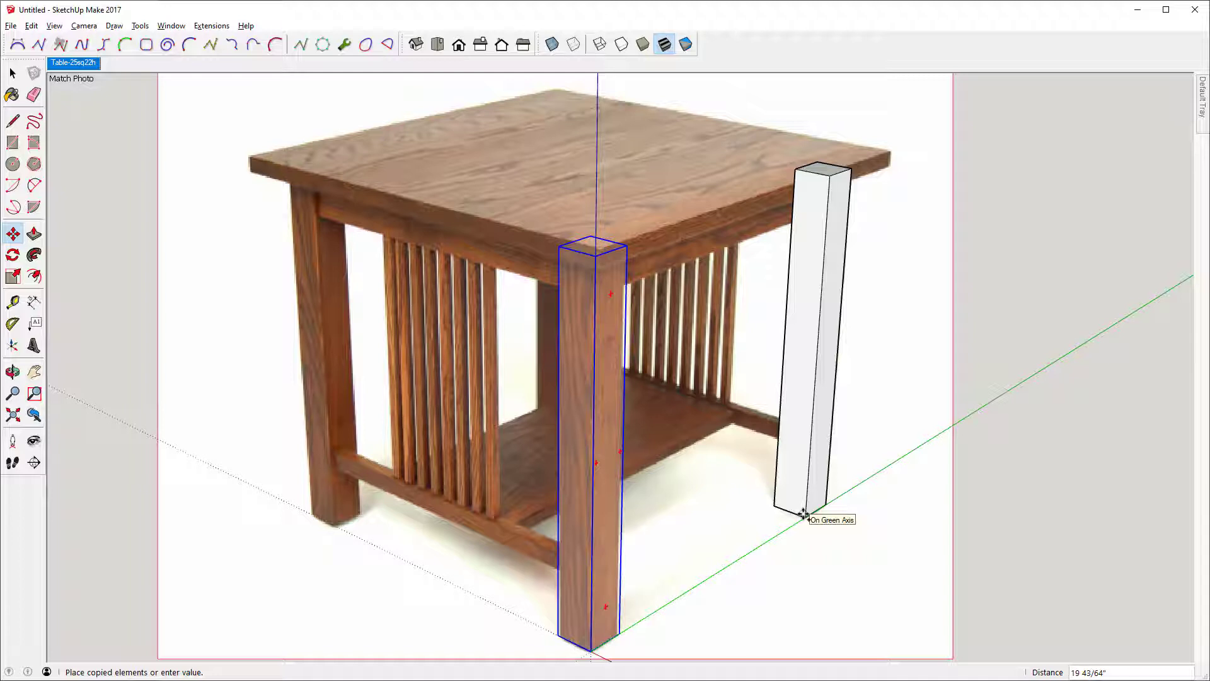
type("19.75")
key("Return")
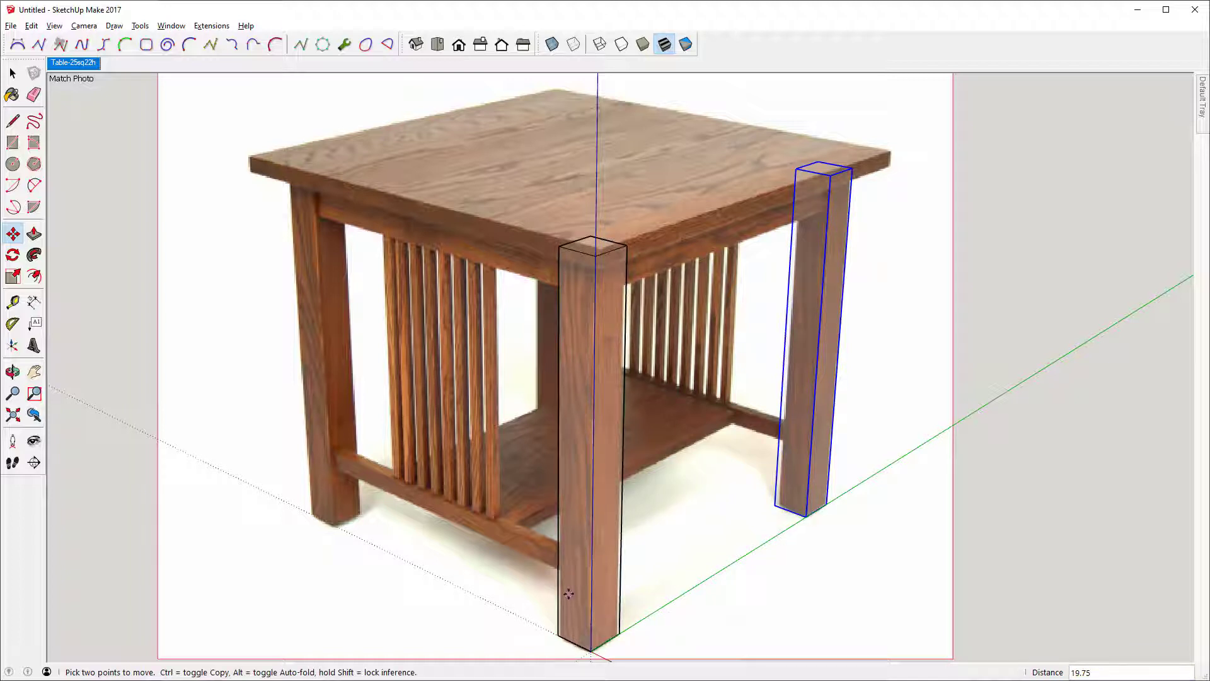
Select the front and right legs together and copy them 19.75 inches along the red axis to the left and back legs
key("space")
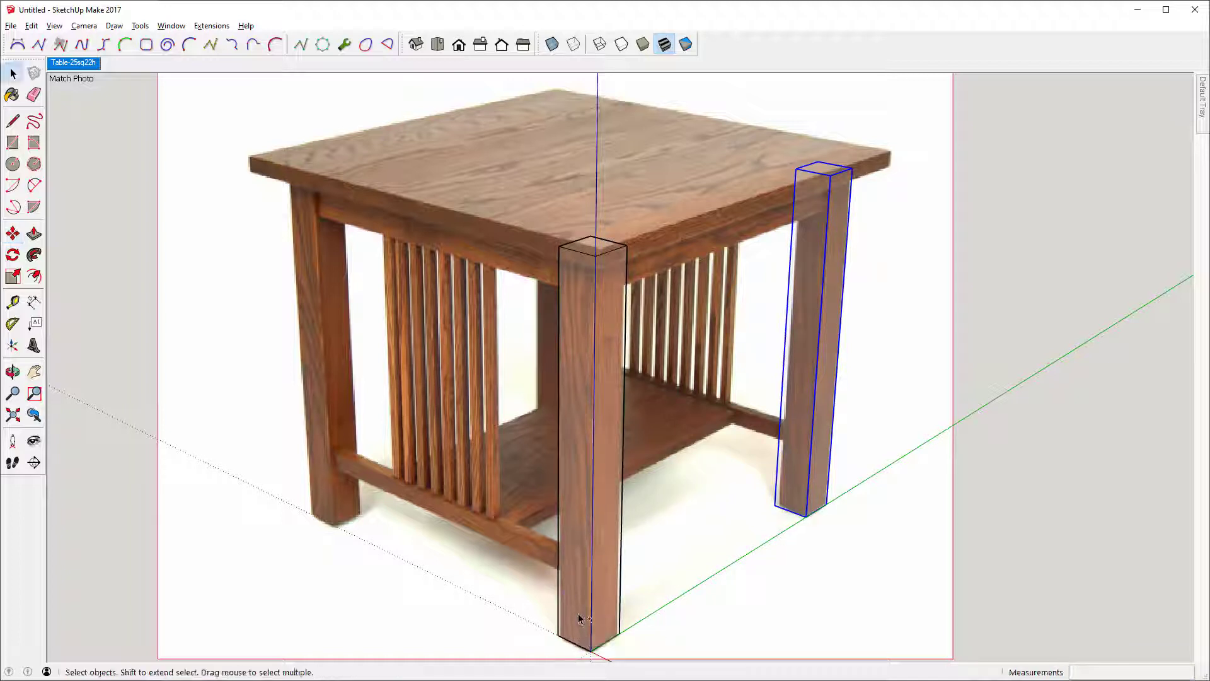
left_click(579, 619, "shift")
key("m")
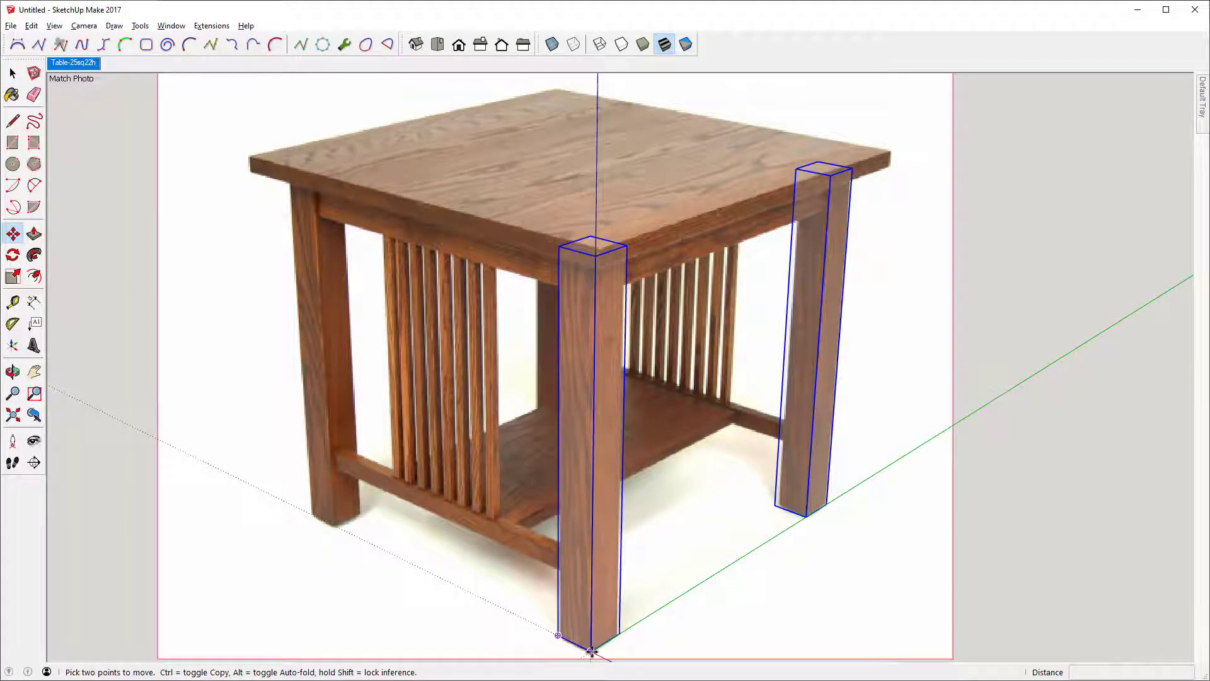
left_click(591, 649)
key("ctrl")
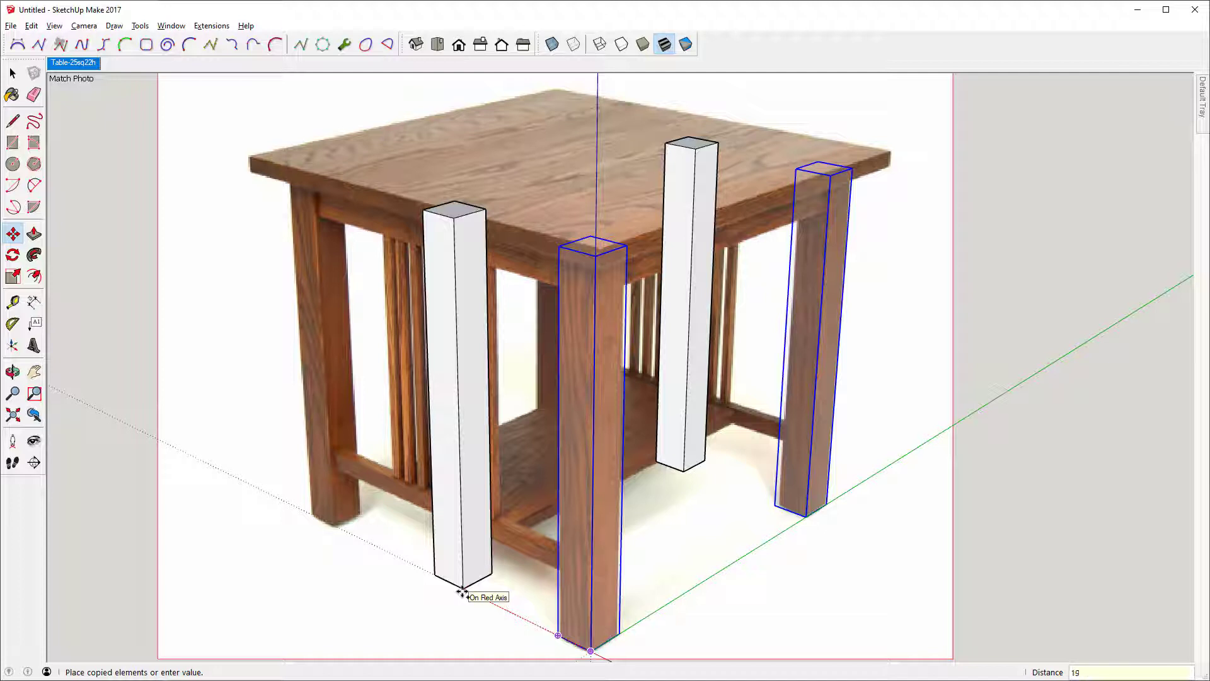
left_click(462, 592)
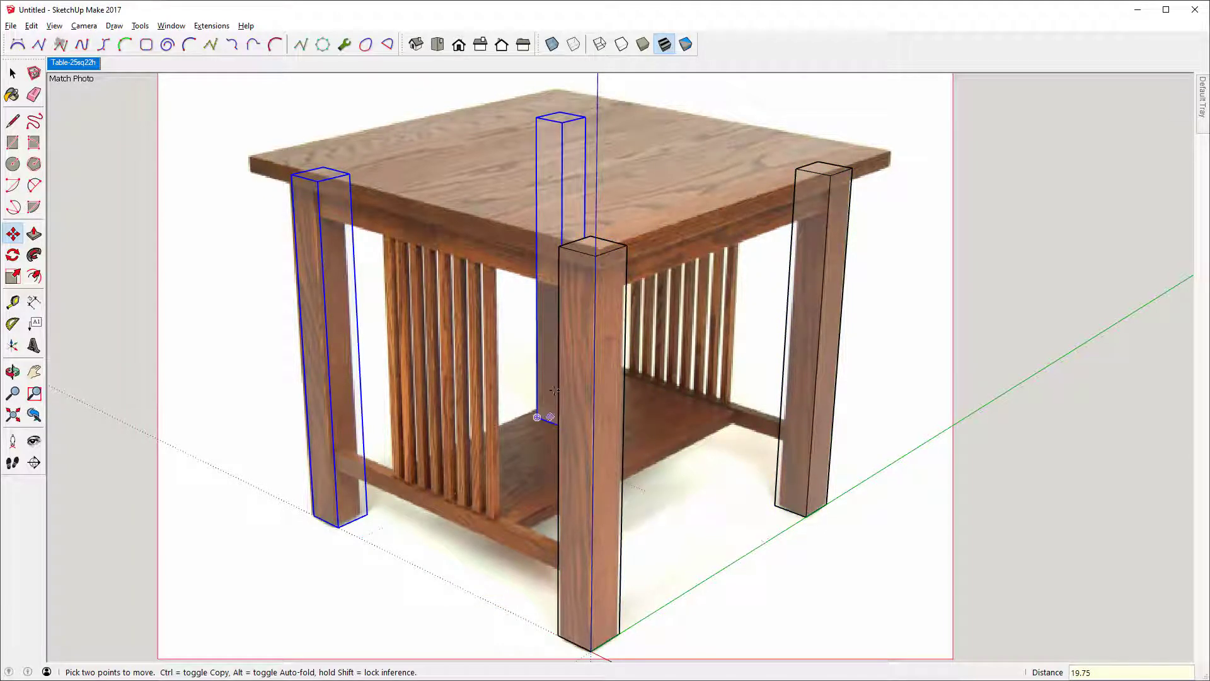
Orbit around the four legs to examine them in 3D, and return to the Table-25sq22h matched photo scene
key("space")
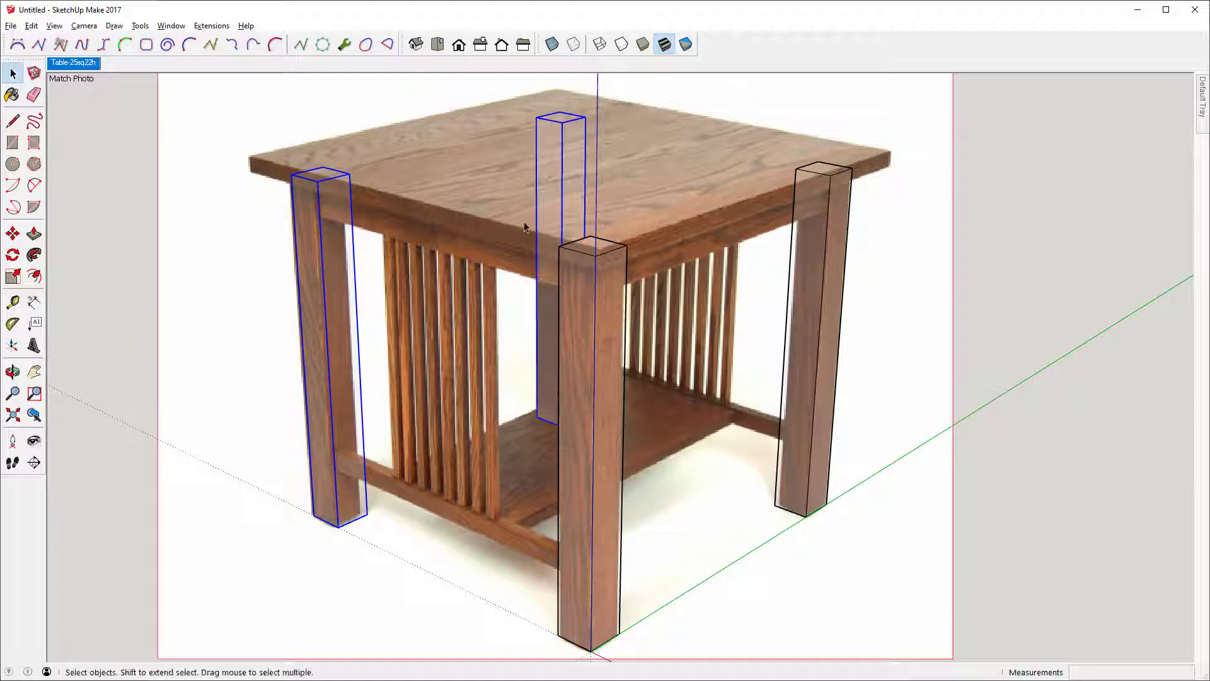
key("o")
left_click_drag(453, 212, 481, 226)
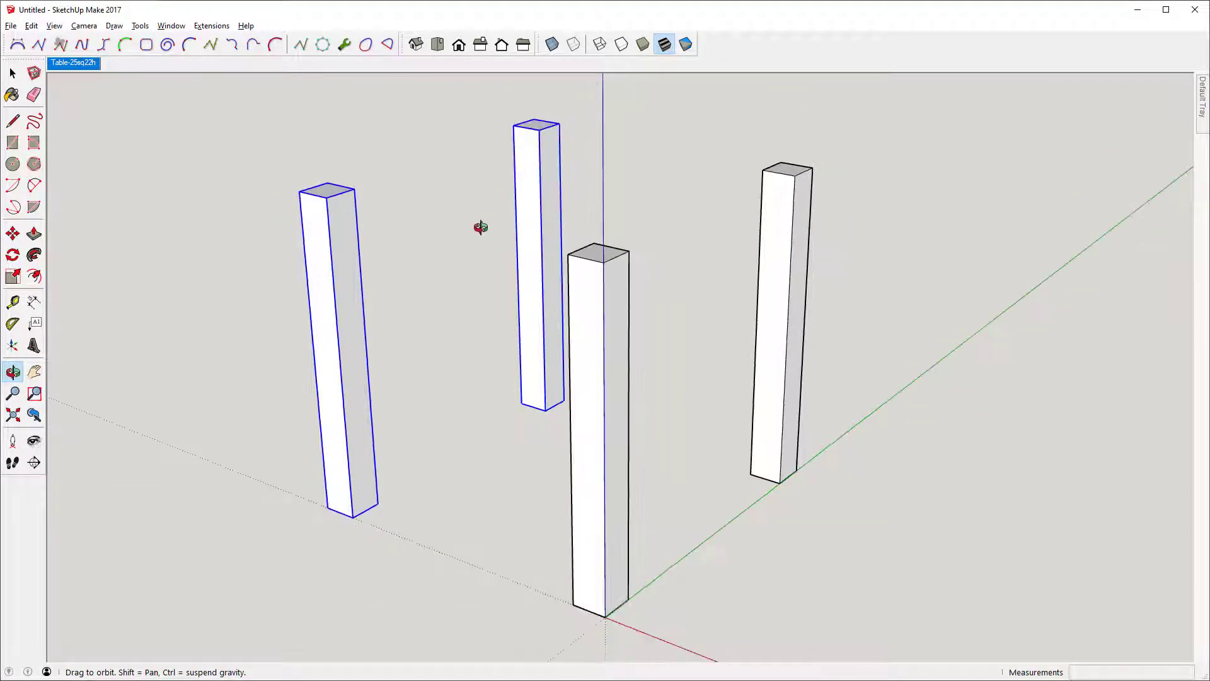
left_click(77, 63)
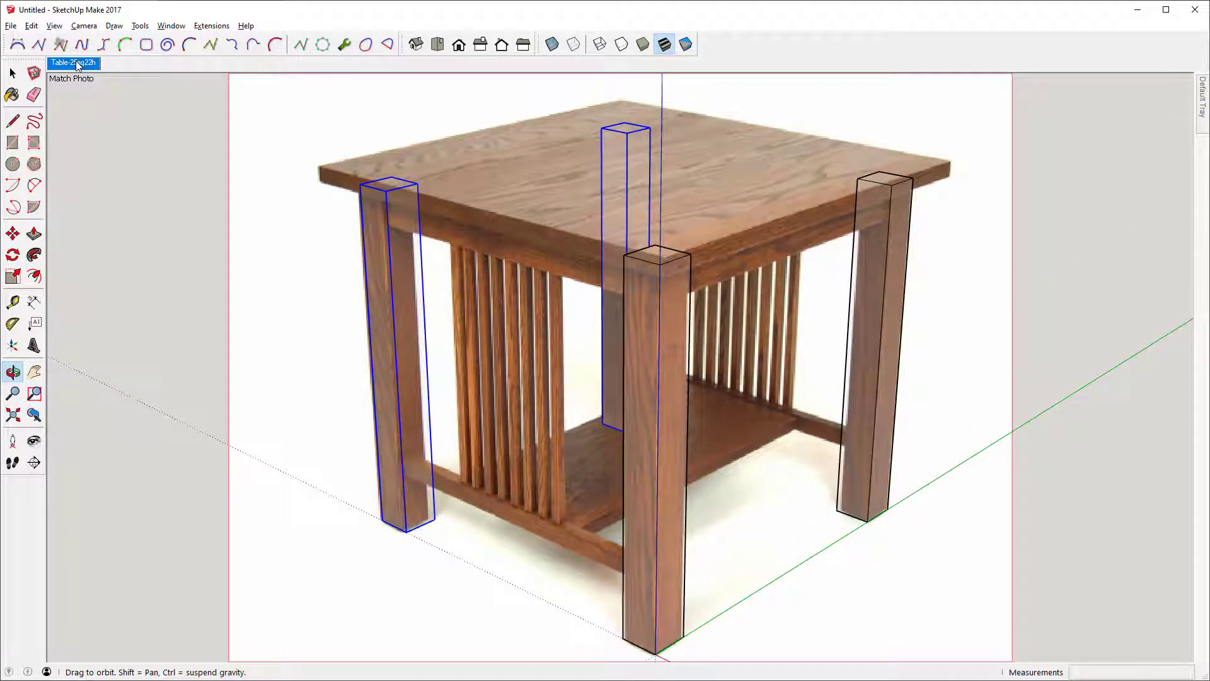
Draw a 22 by 22 inch rectangle across the leg tops, from the left leg's outer corner to the right leg's outer corner
key("r")
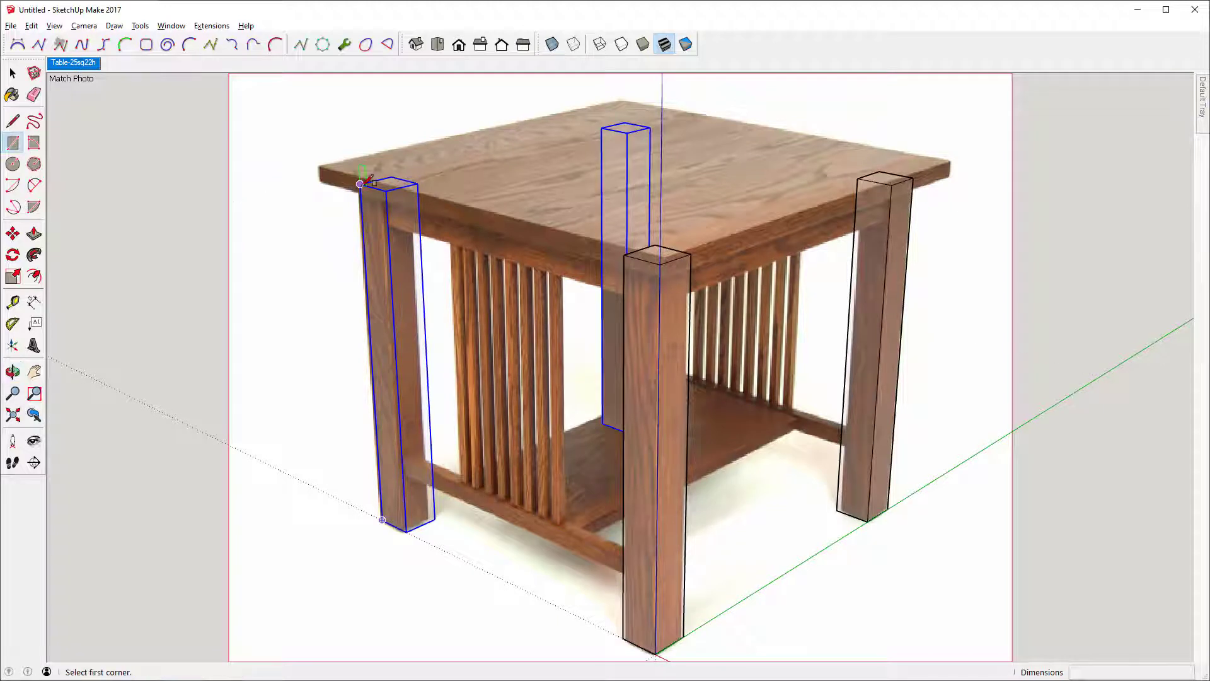
left_click(361, 182)
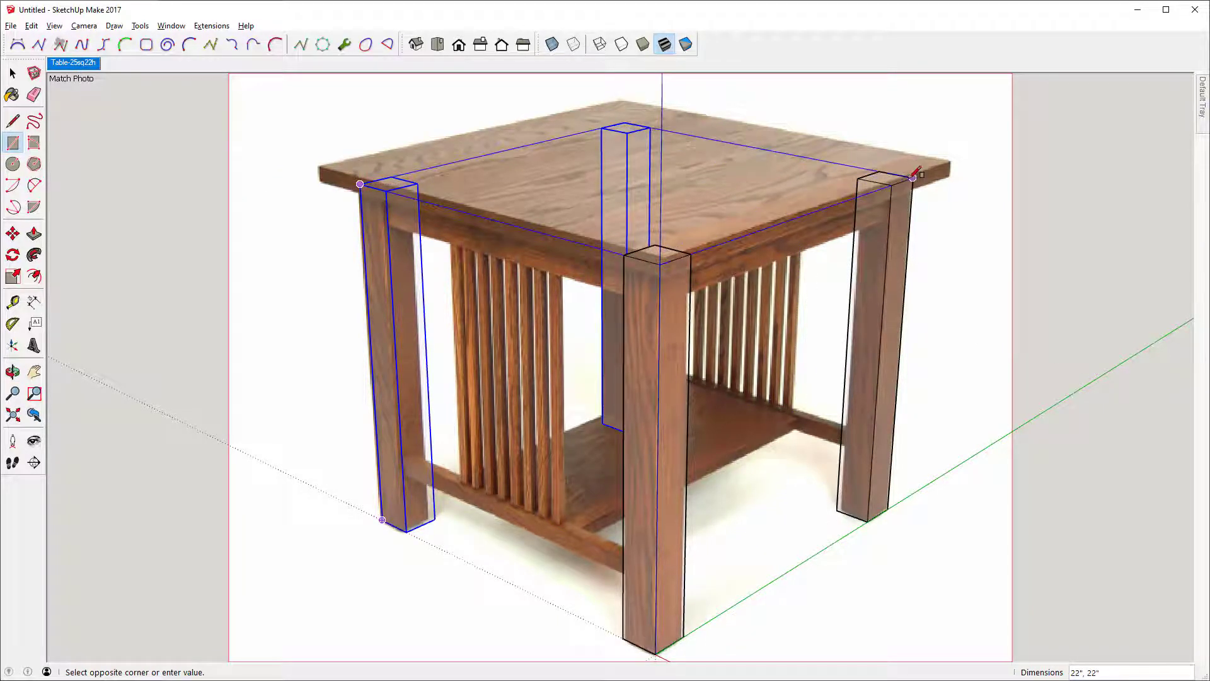
left_click(893, 181)
key("space")
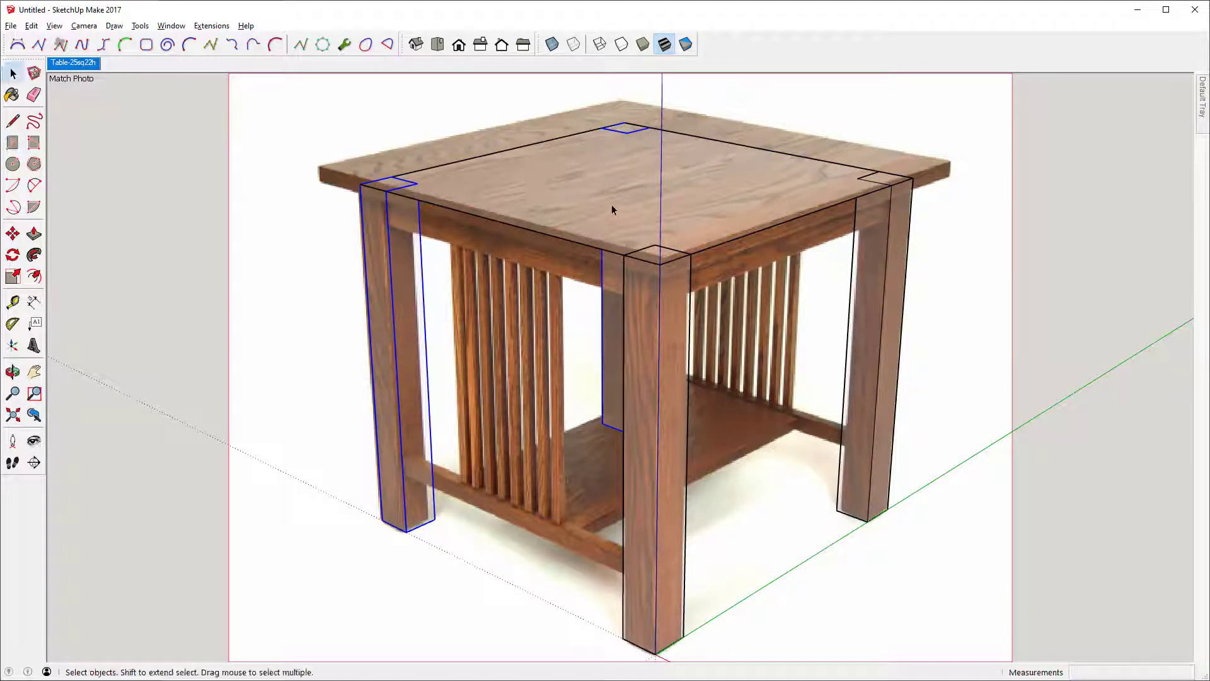
Push/Pull the rectangle over the legs upward 1 inch to form the tabletop slab
left_click(611, 210)
key("p")
left_click(610, 204)
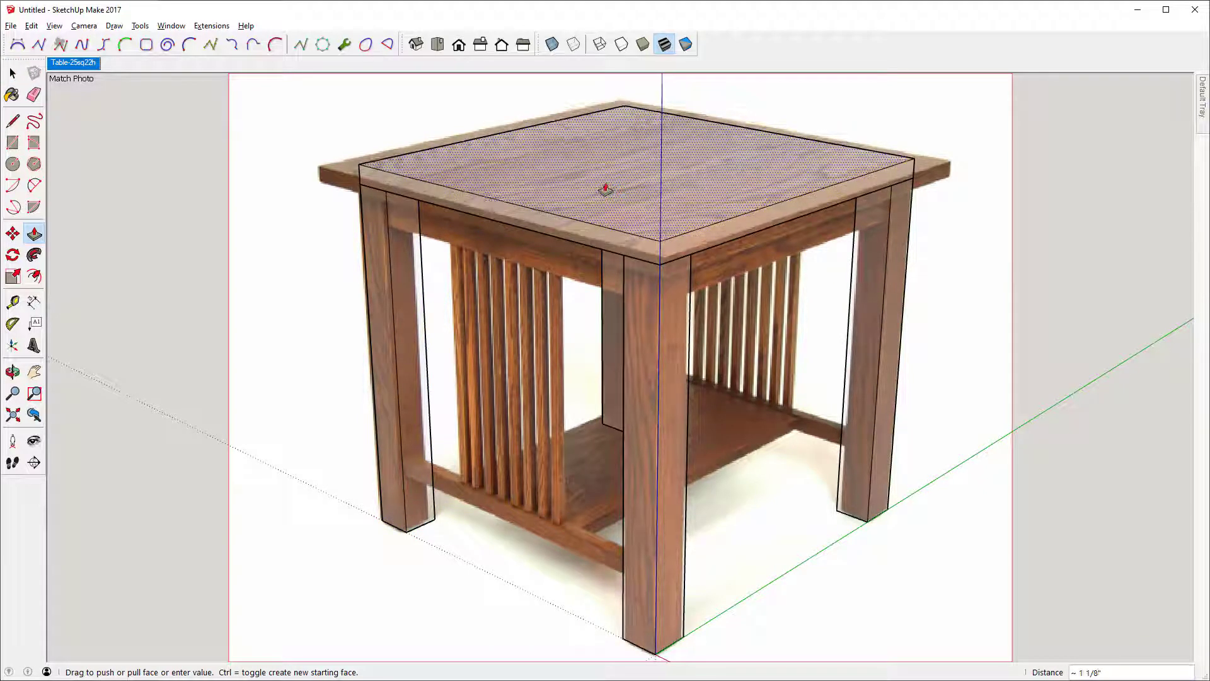
key("Return")
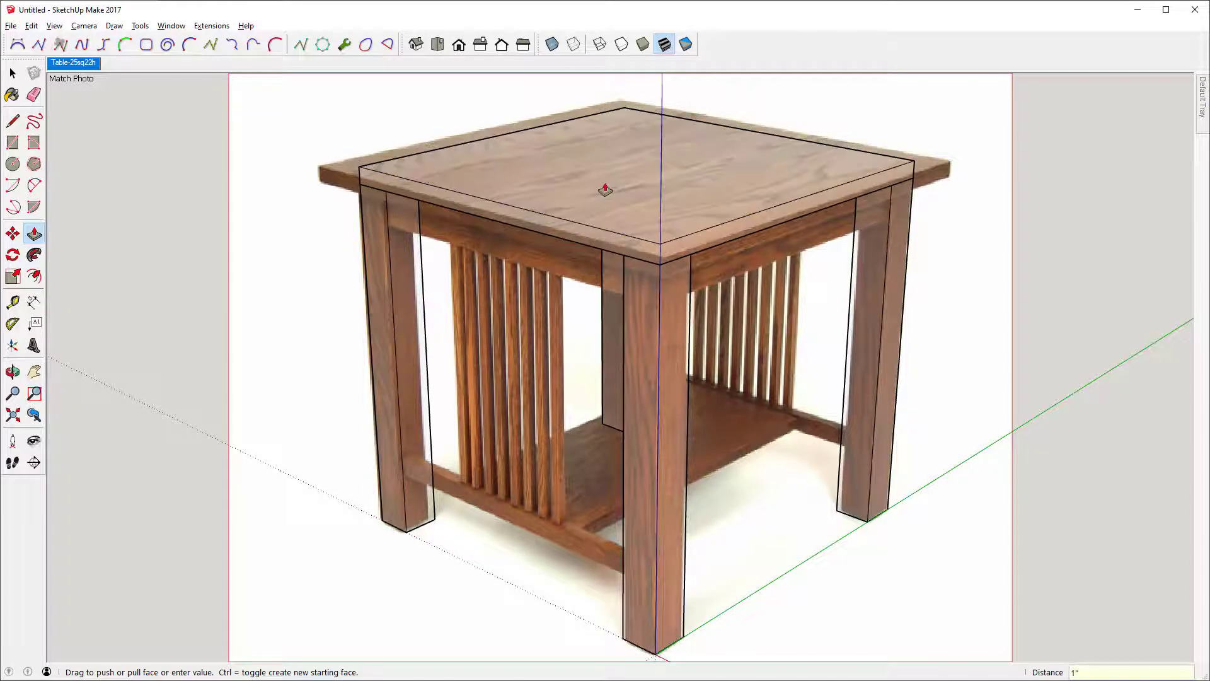
key("space")
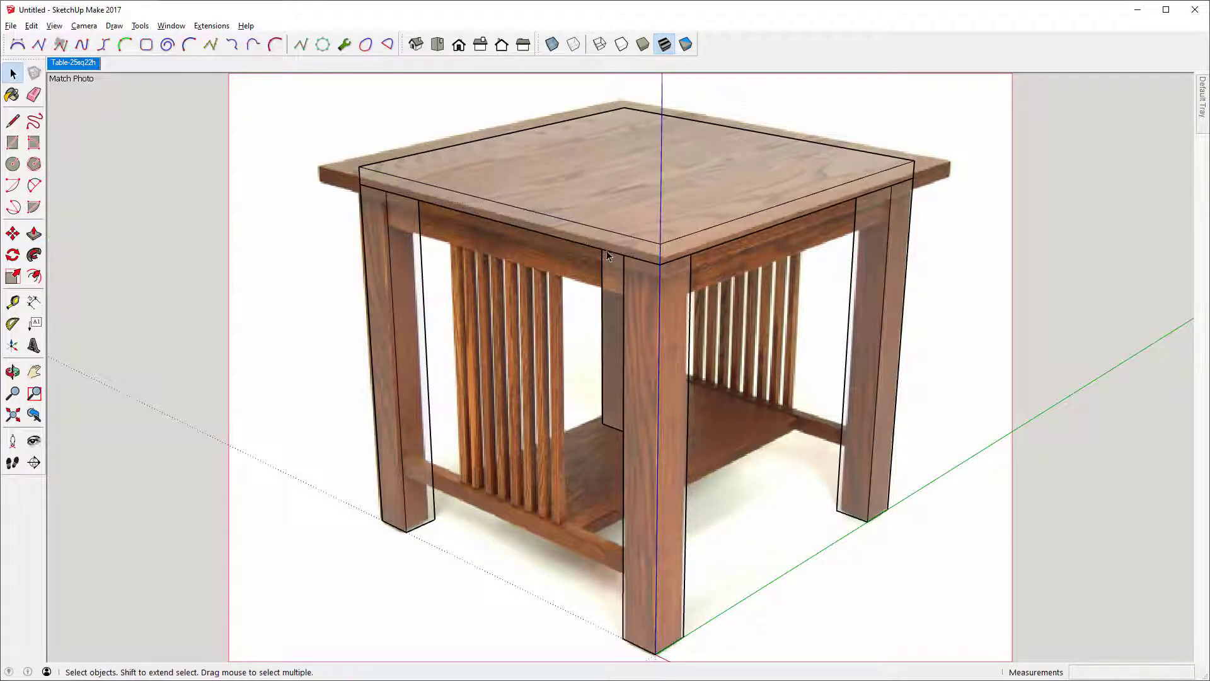
Pull the tabletop's side face between the front and left legs outward 1.5 inches
key("p")
left_click(512, 231)
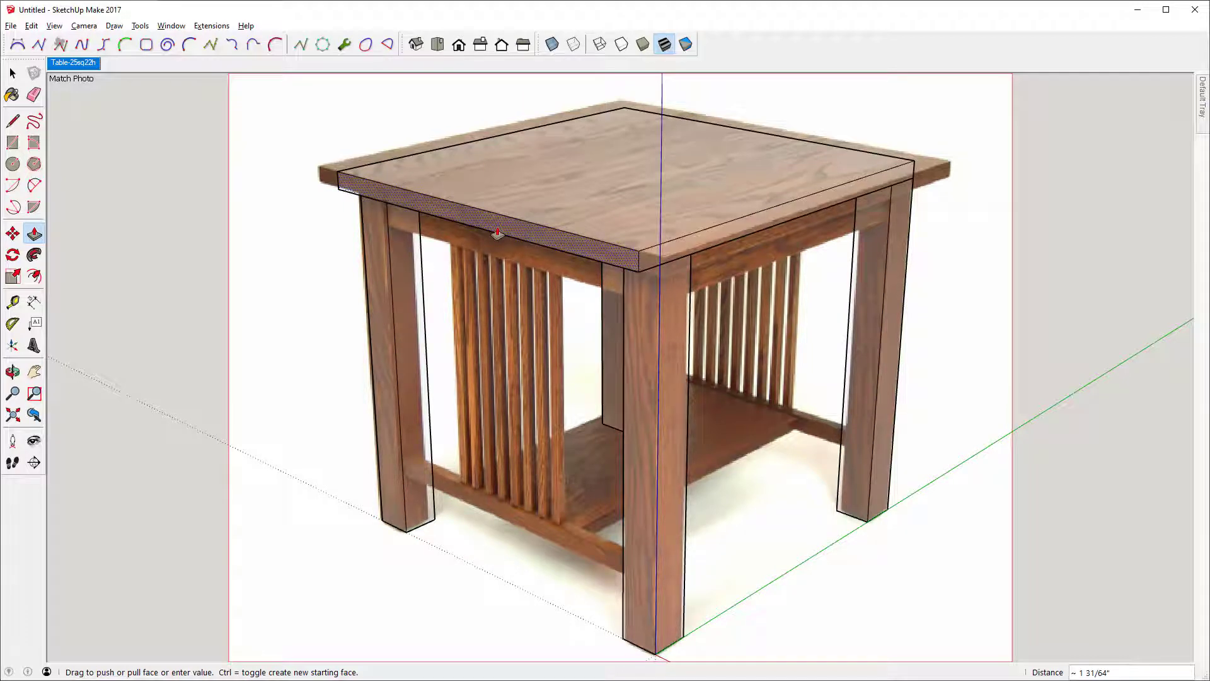
type("1.5")
key("space")
Pull the tabletop's other three side faces outward by the same 1.5 inches, and return to the Table-25sq22h matched photo scene
left_click(705, 244)
key("p")
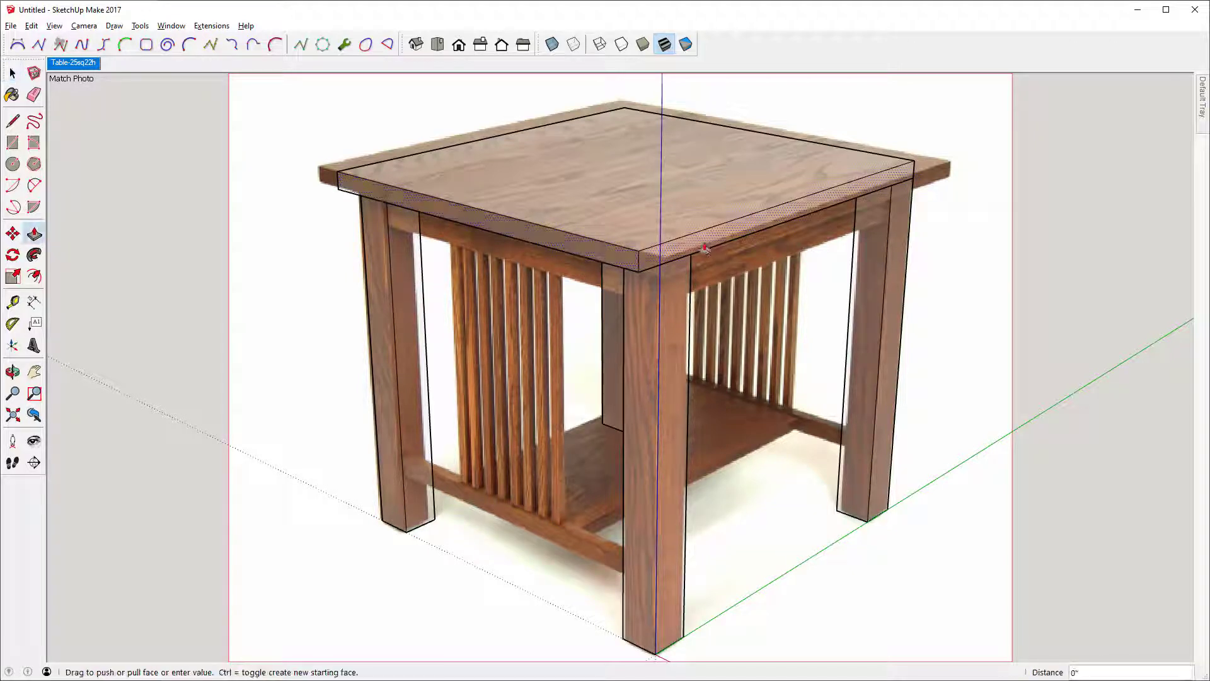
key("o")
left_click_drag(817, 205, 634, 216)
key("space")
key("p")
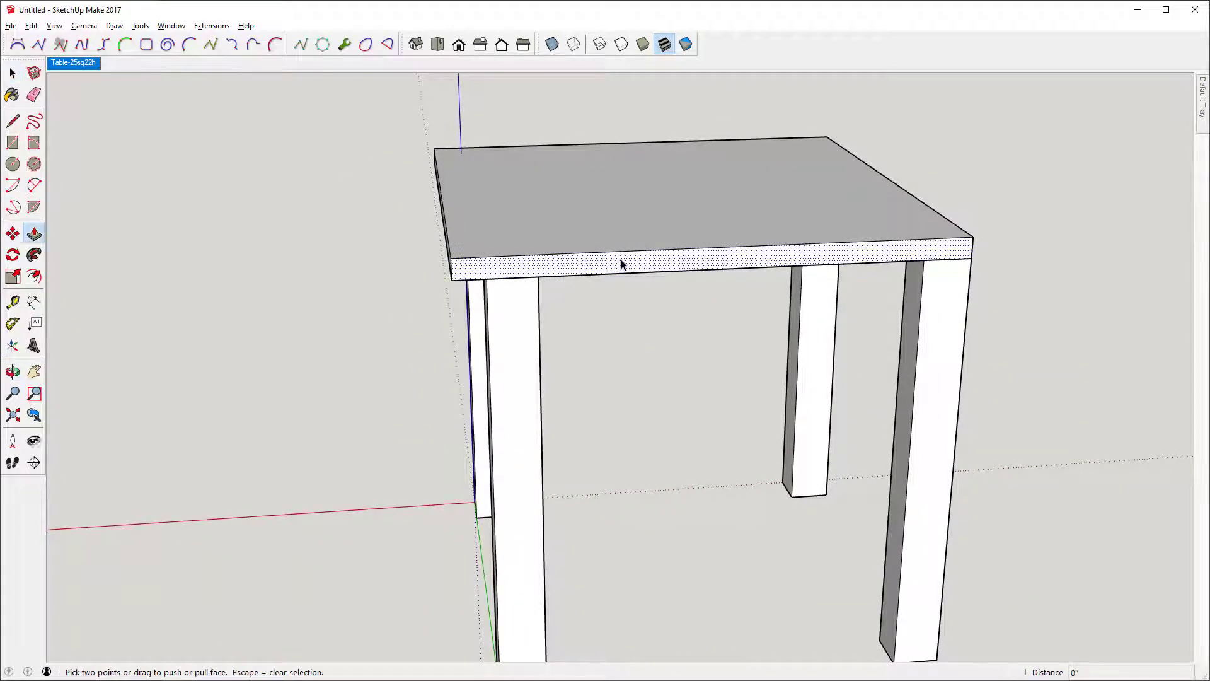
key("o")
left_click_drag(782, 262, 731, 282)
key("space")
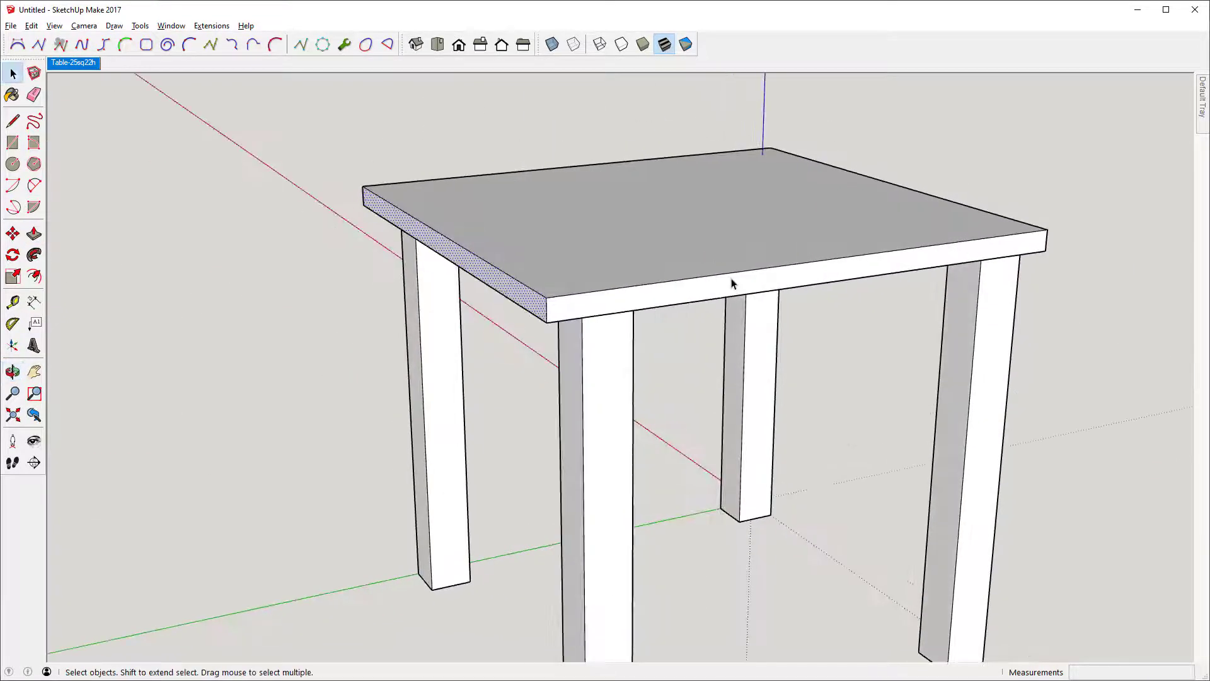
key("p")
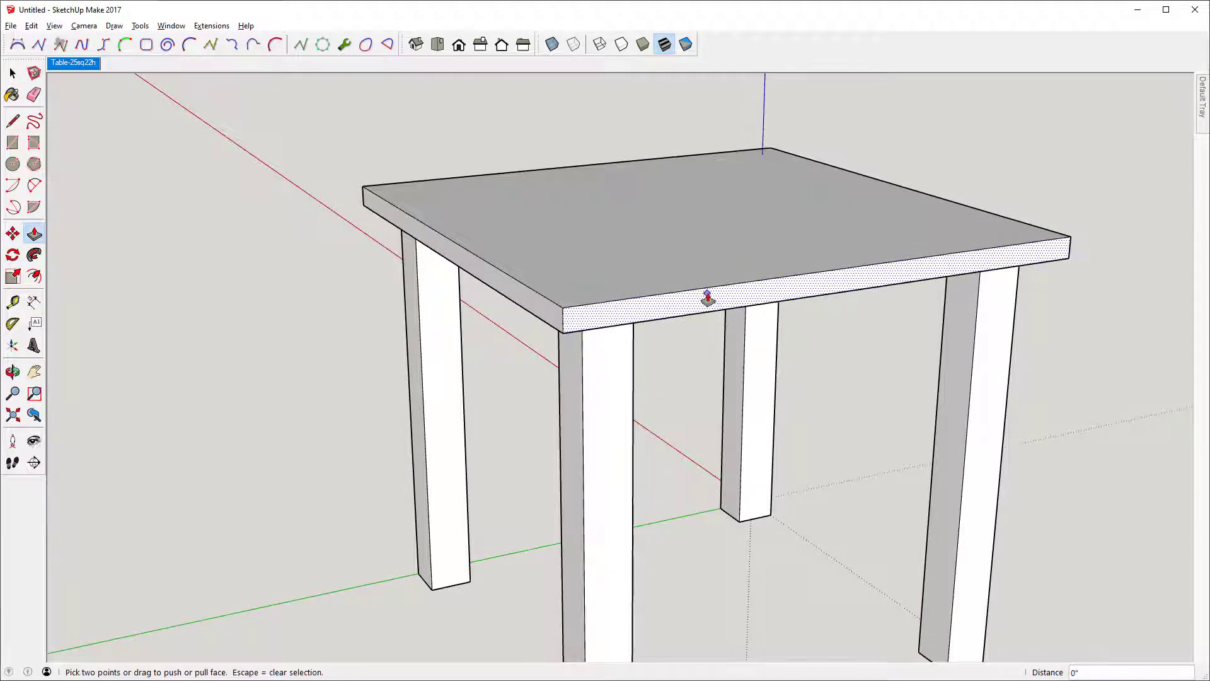
key("o")
left_click_drag(841, 265, 455, 335)
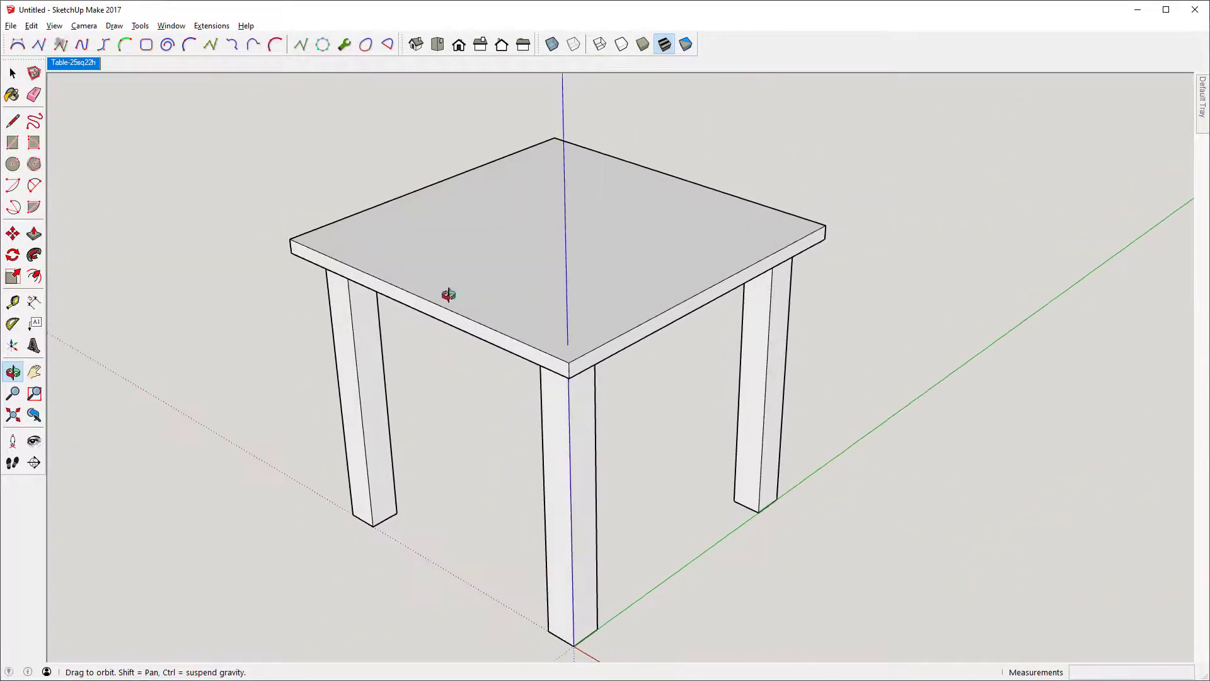
left_click(92, 65)
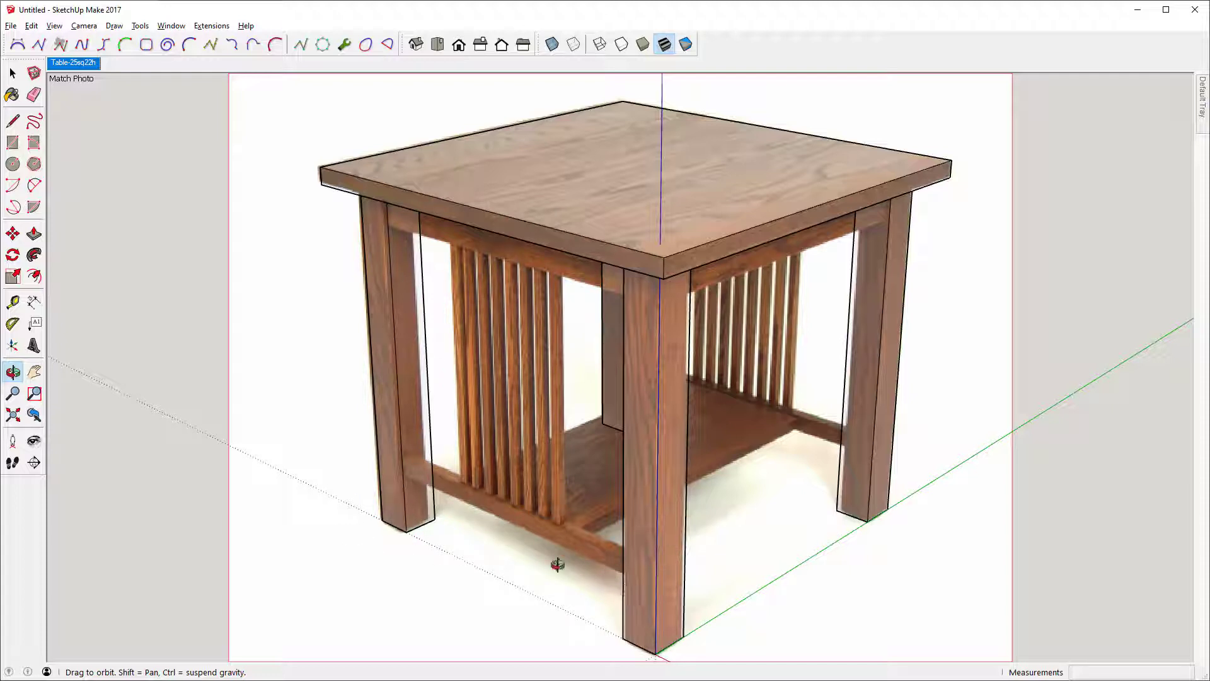
Leave the matched photo view and flip the right leg component along its own green axis
scroll(656, 550, "down", 3)
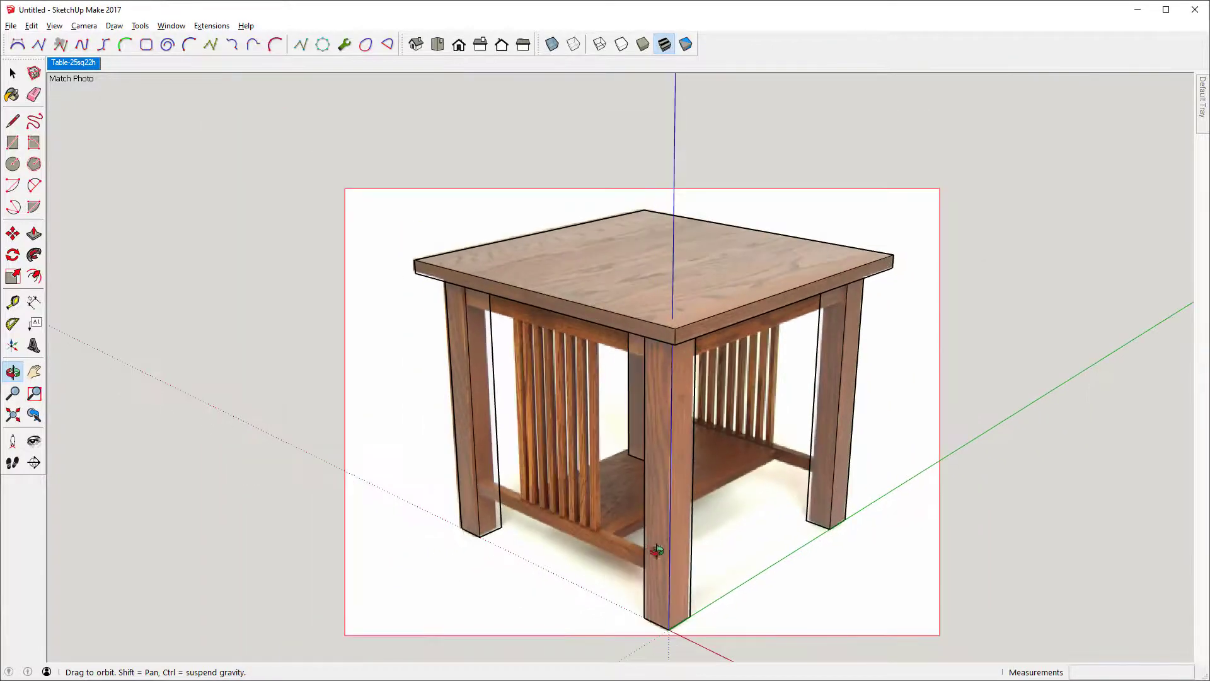
left_click_drag(721, 563, 800, 541)
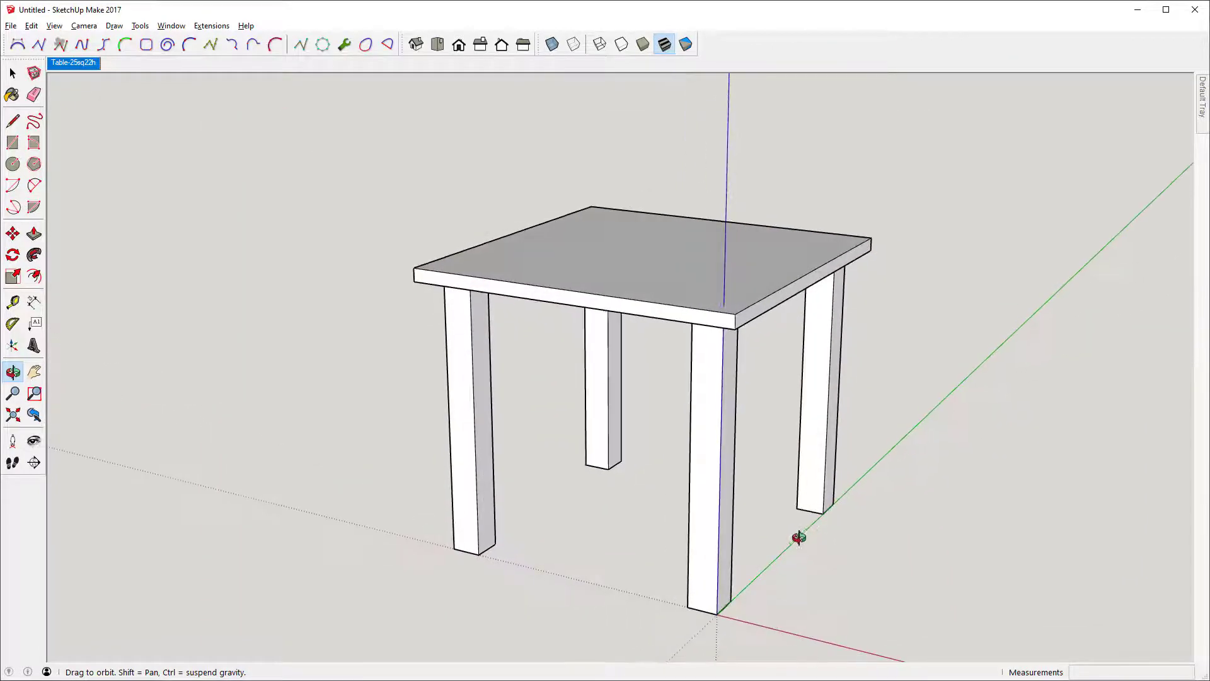
key("space")
scroll(619, 429, "up", 3)
scroll(619, 428, "down", 3)
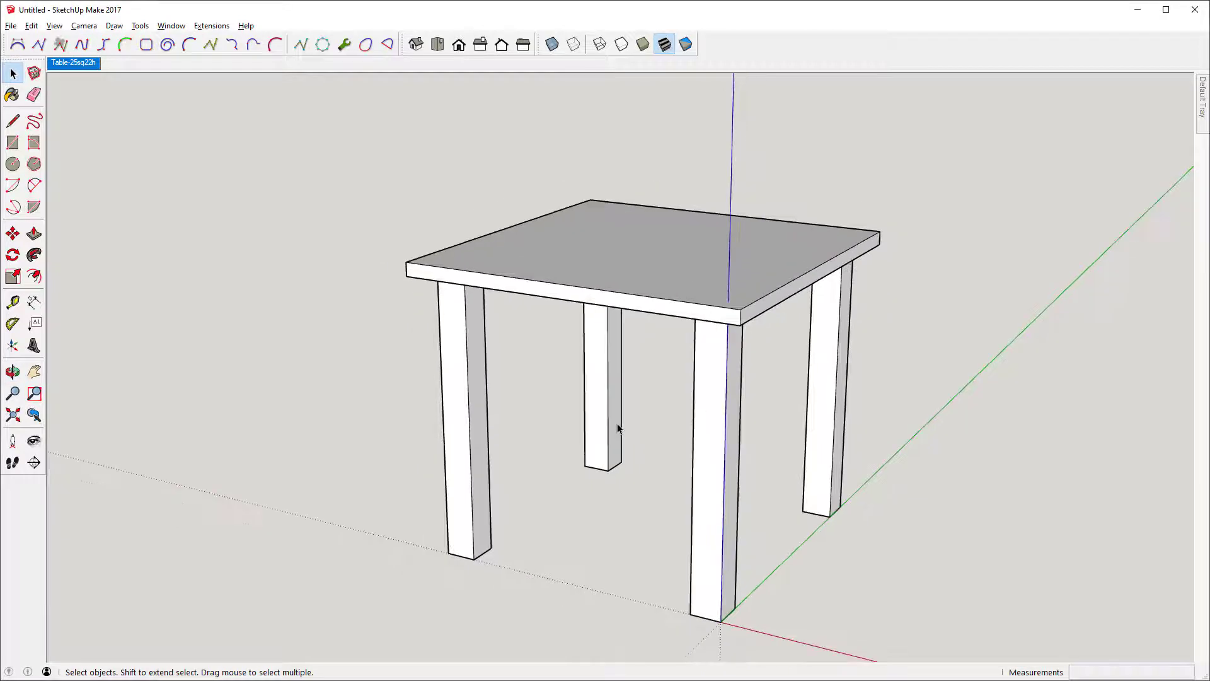
middle_click_drag(735, 524, 656, 535)
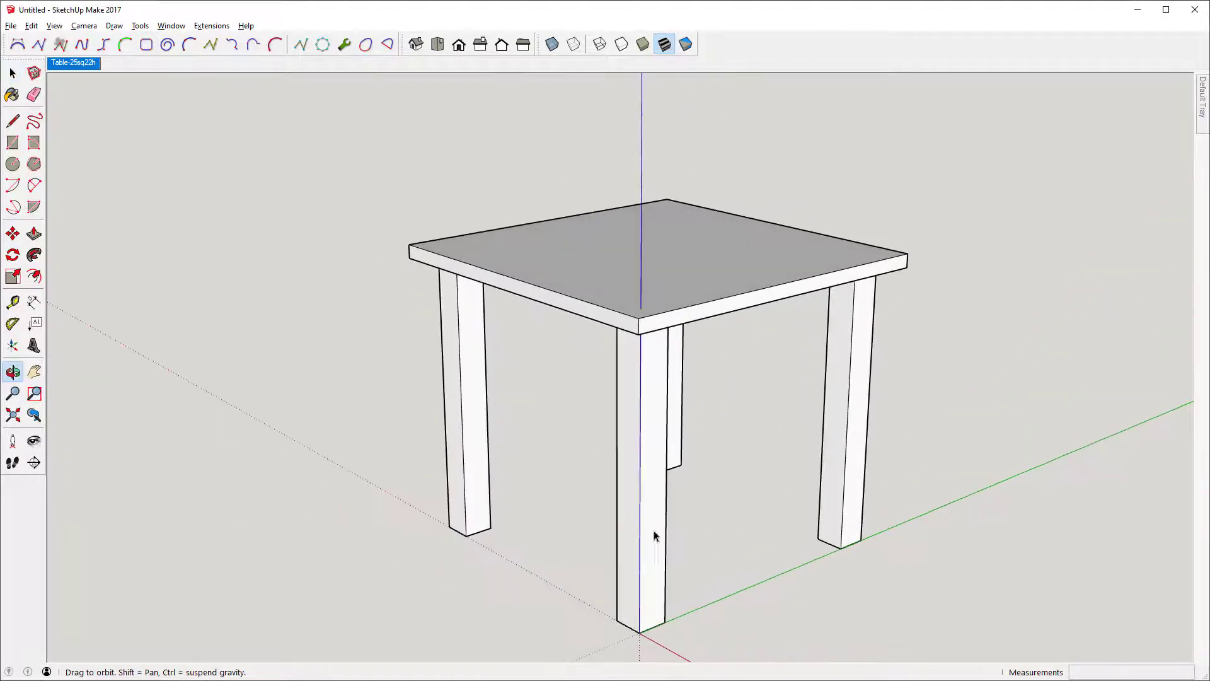
triple_click(827, 515)
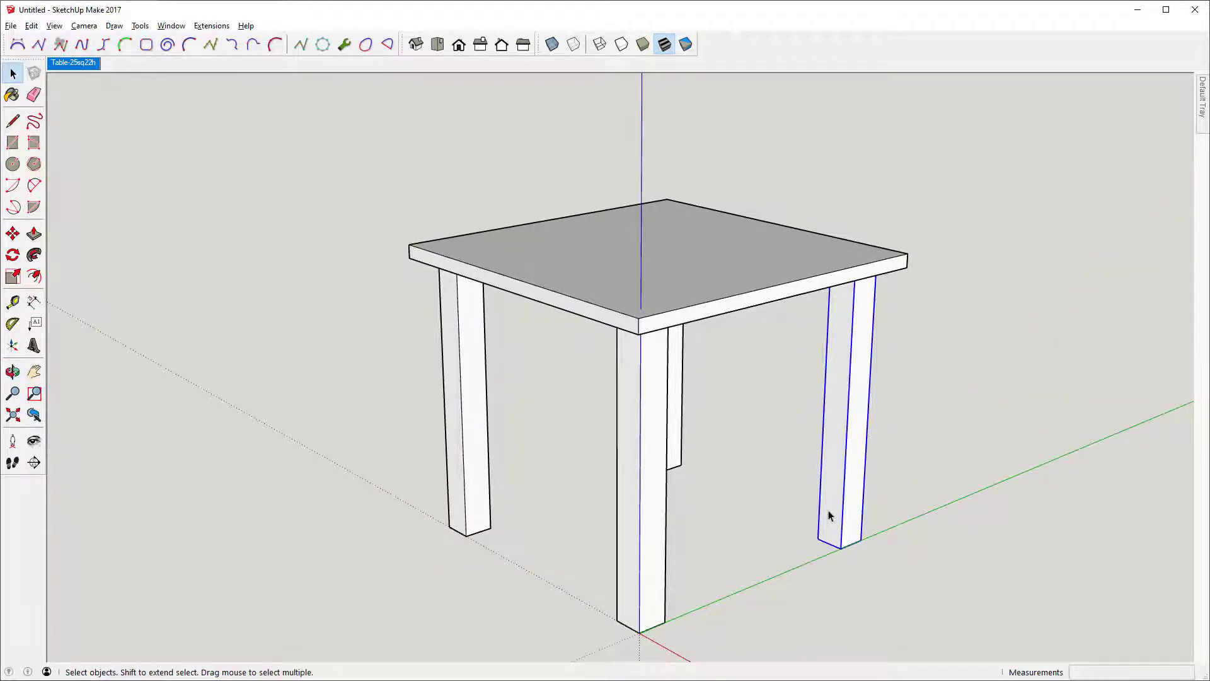
right_click(829, 516)
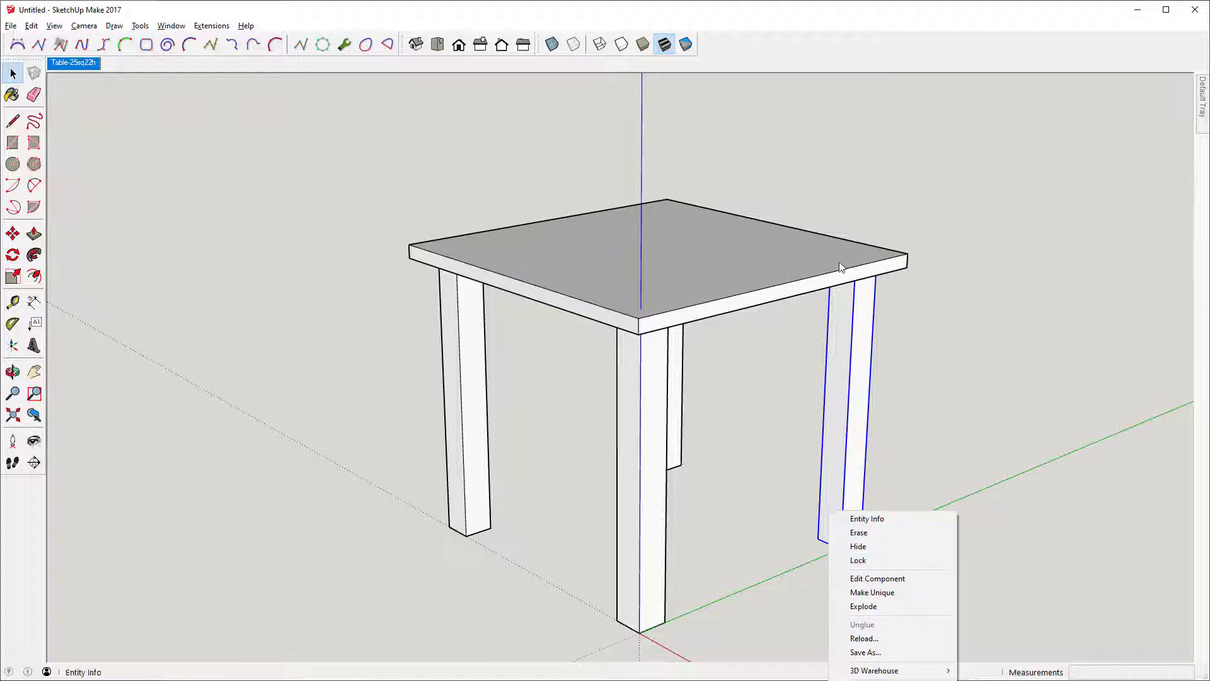
right_click(854, 309)
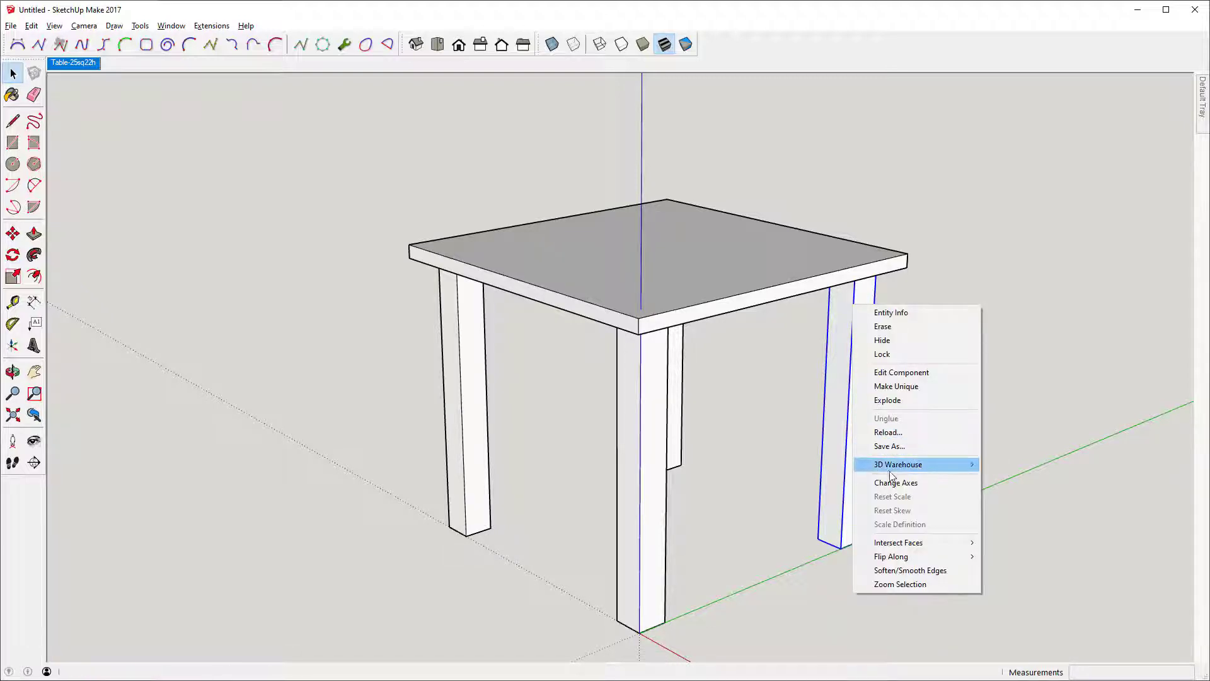
mouse_move(939, 556)
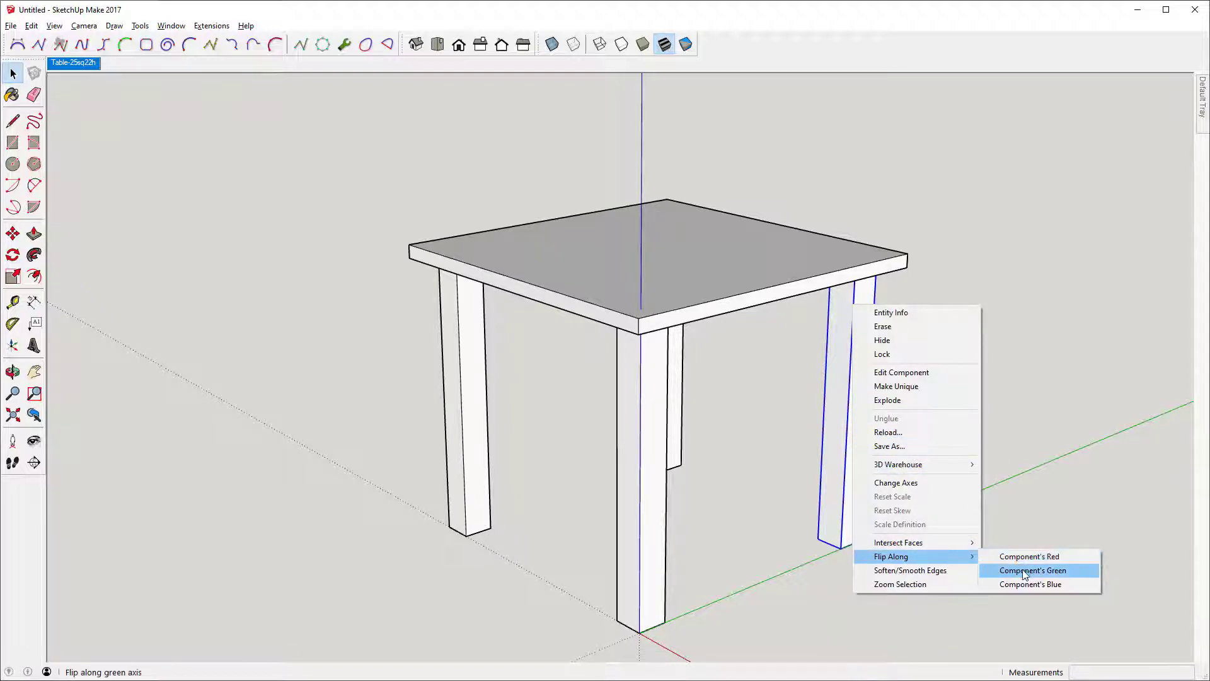
left_click(1023, 571)
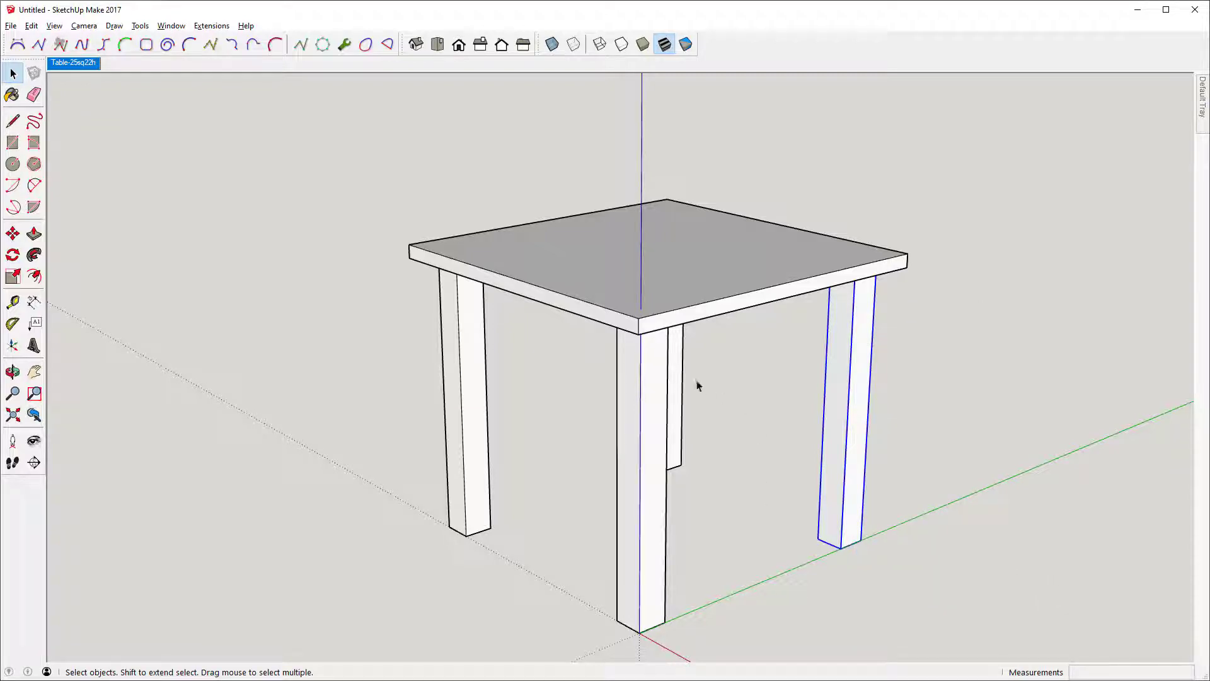
Select the back and left legs together and flip them along the red direction
left_click(676, 389)
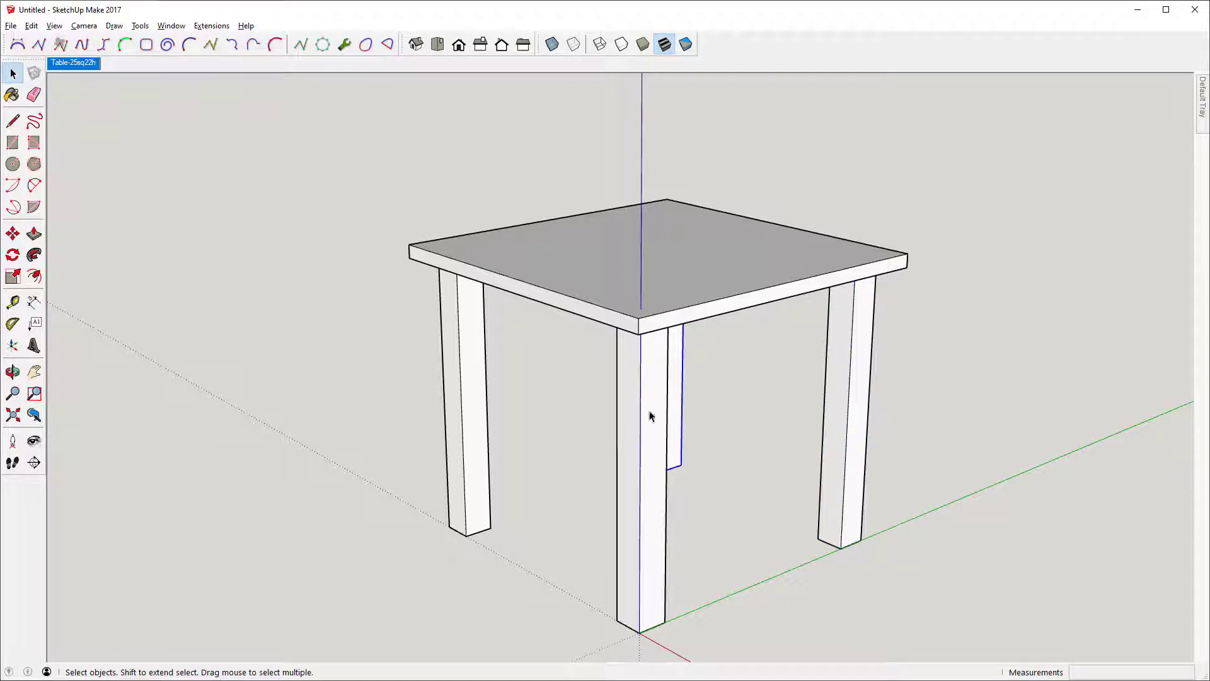
left_click(464, 436, "shift")
right_click(466, 434)
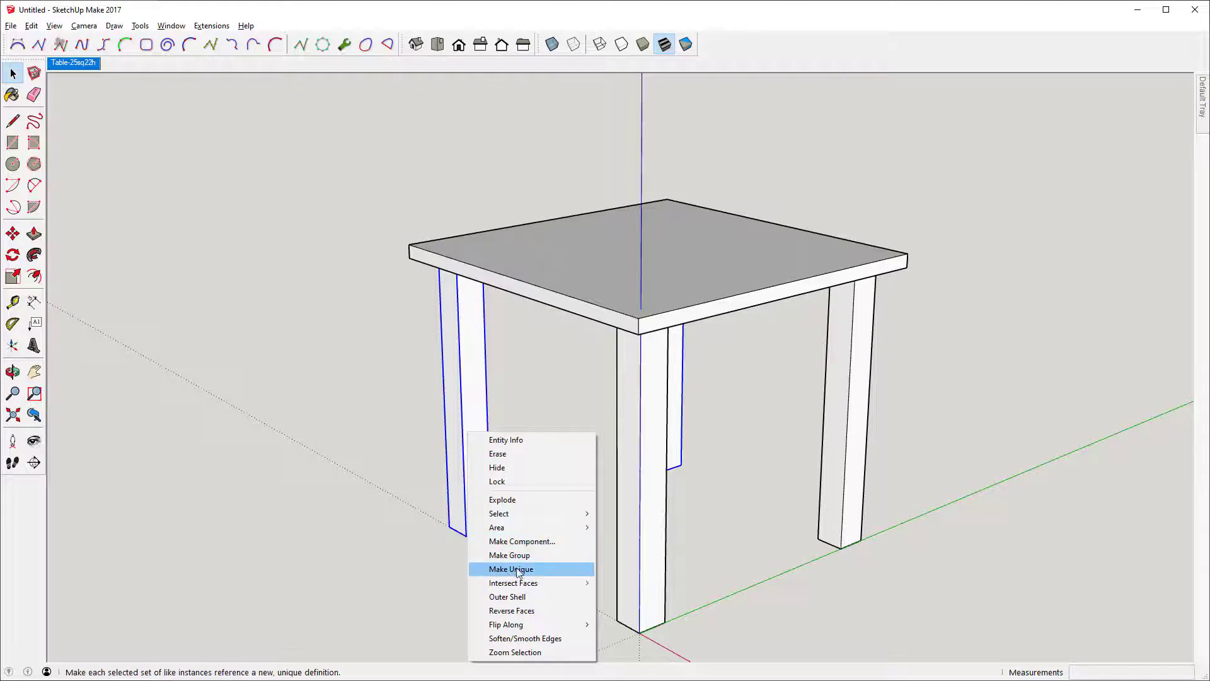
mouse_move(578, 627)
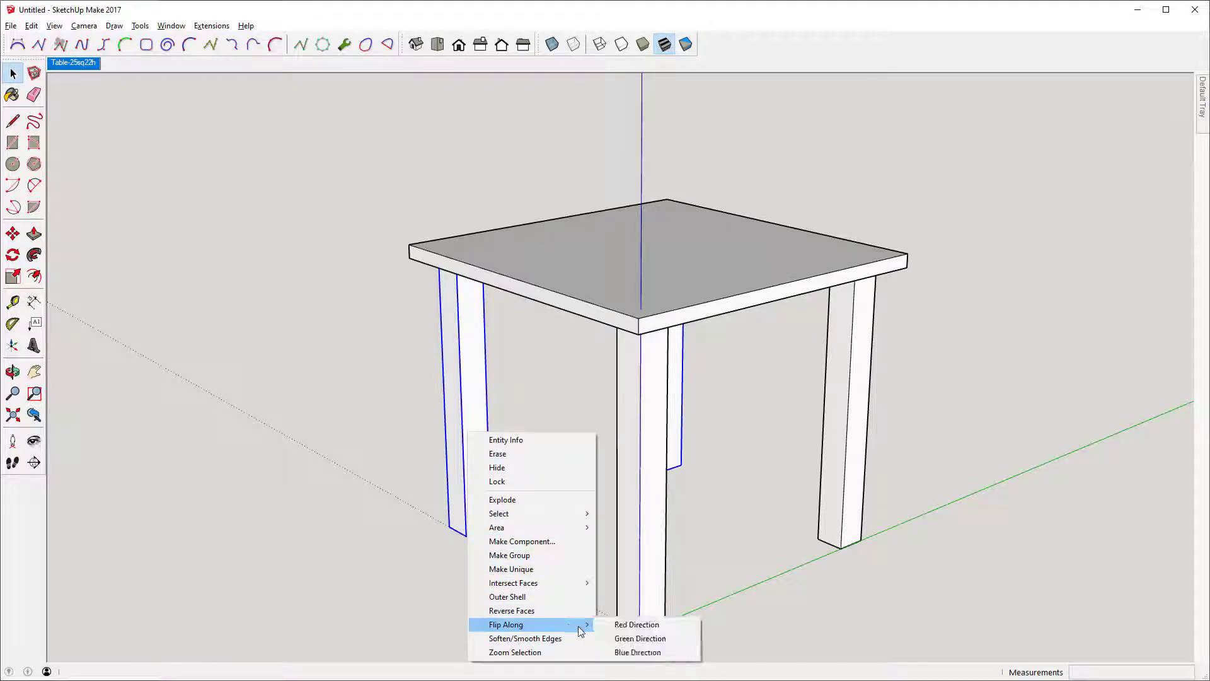
left_click(628, 626)
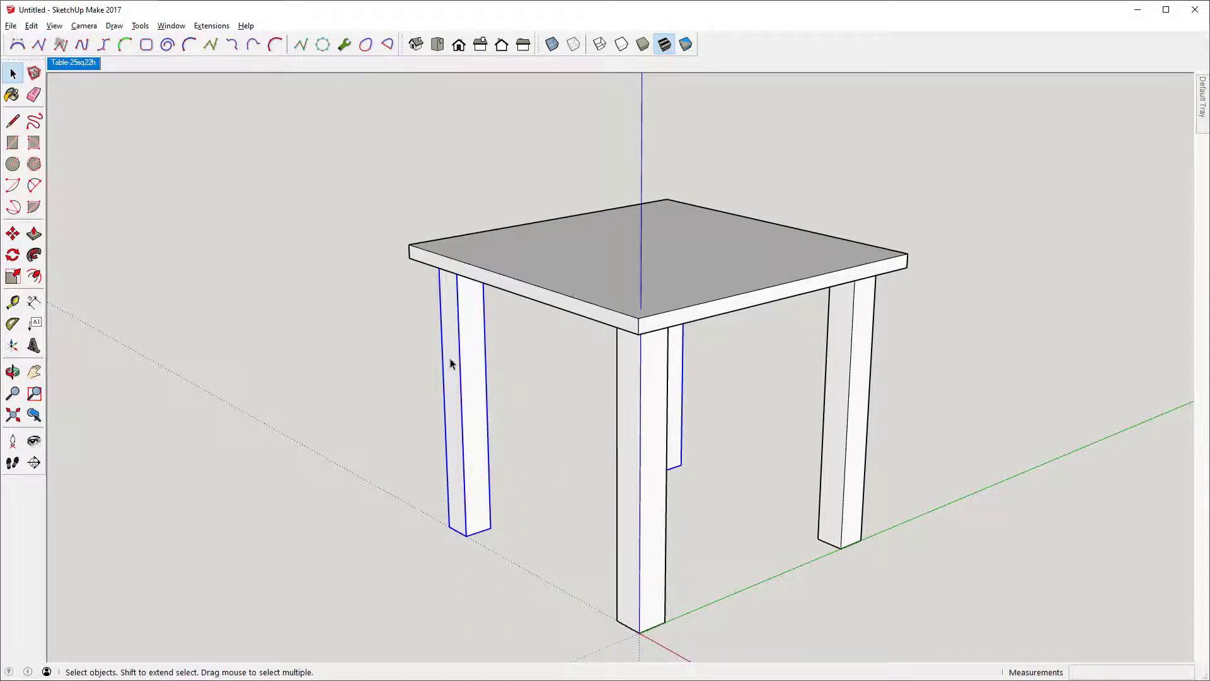
Open the back leg component for editing to examine the orientation of its axes
scroll(470, 338, "down", 4)
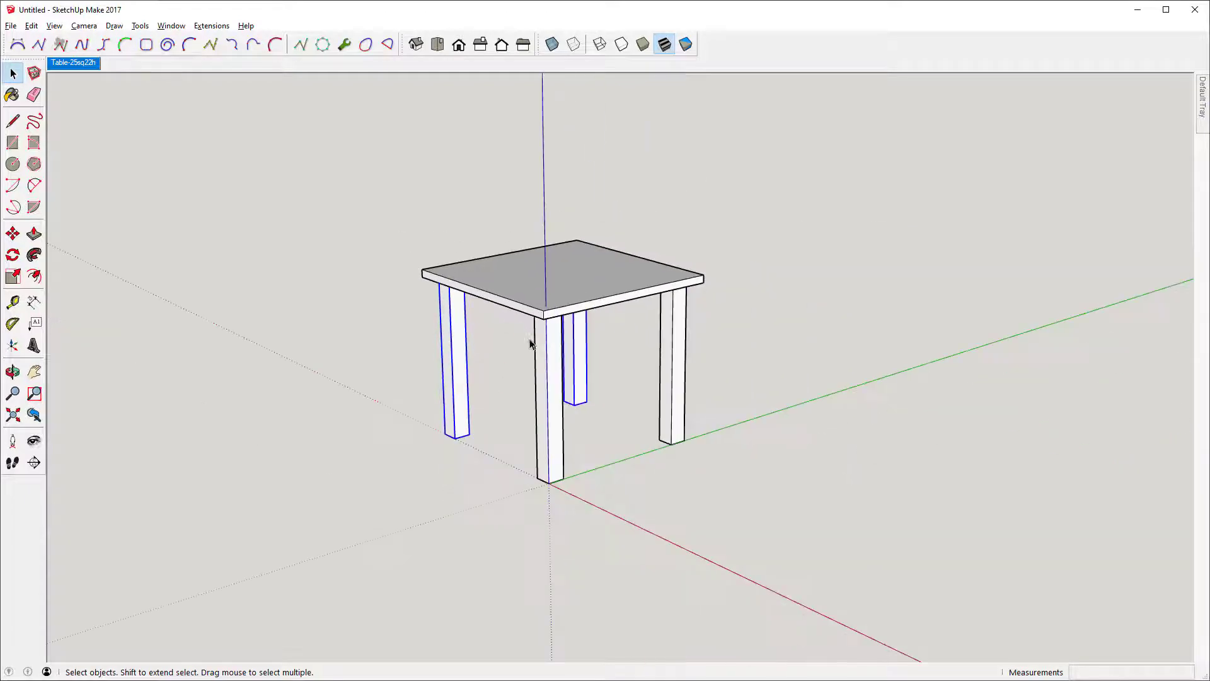
scroll(532, 340, "up", 4)
scroll(578, 363, "up", 2)
middle_click_drag(599, 580, 537, 531)
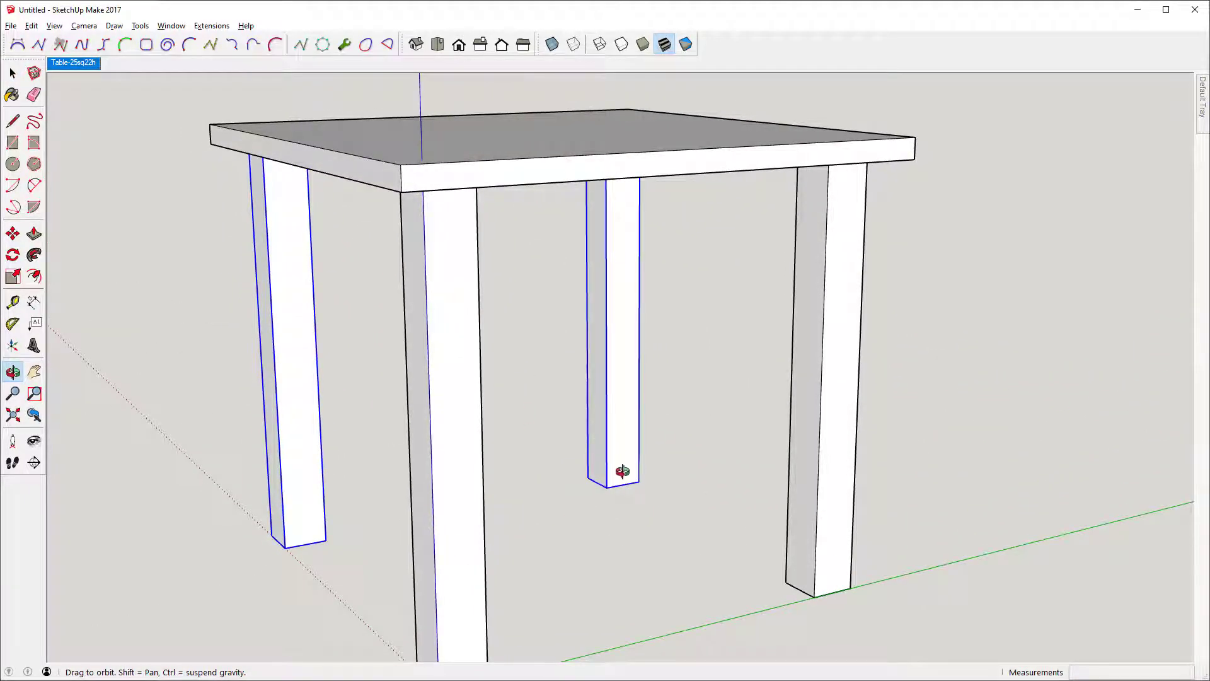
key("space")
double_click(622, 454)
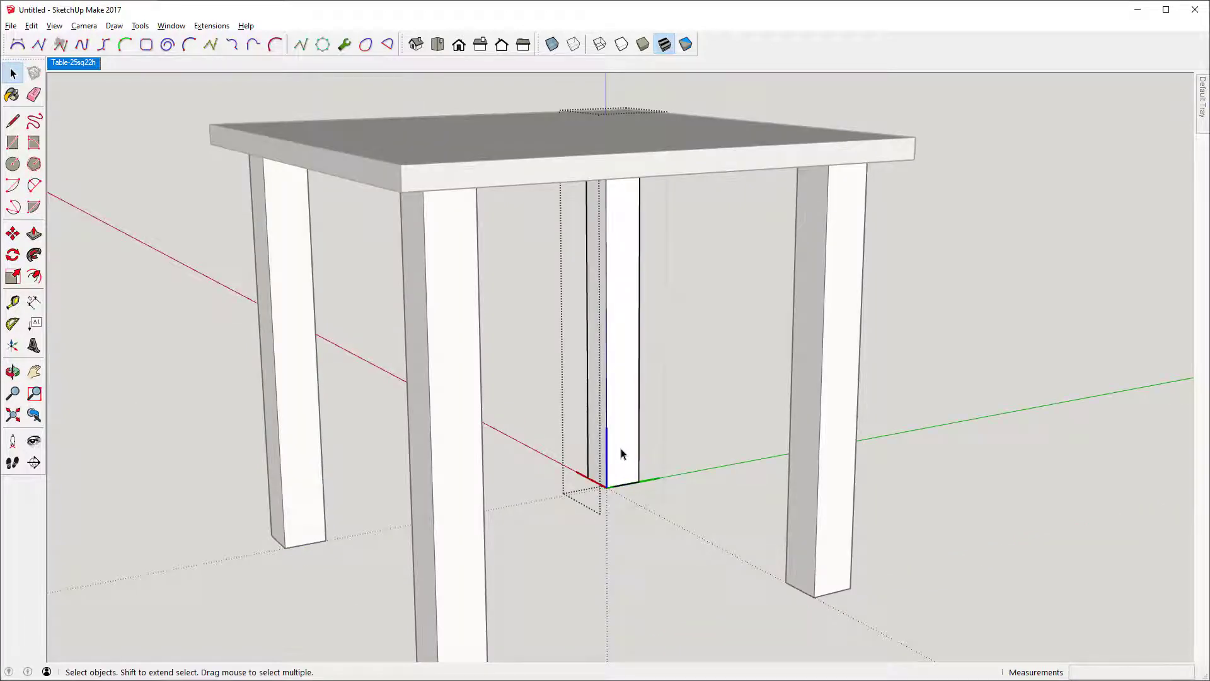
scroll(620, 445, "down", 3)
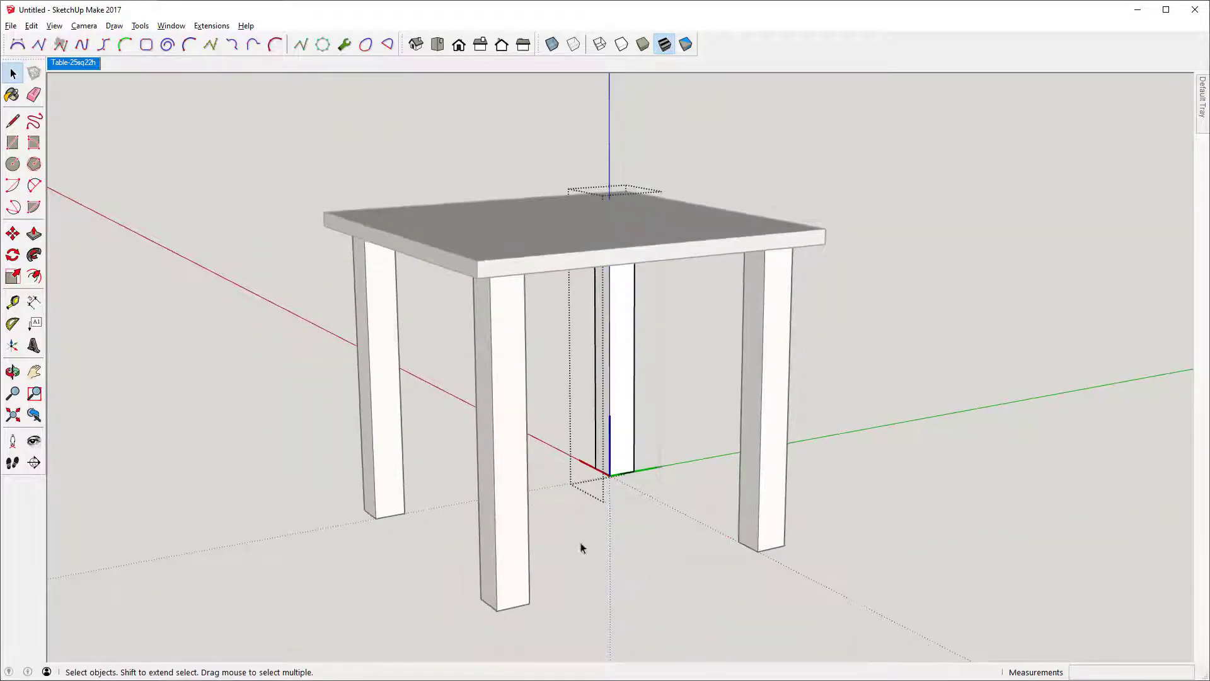
Close the back leg, orbit around the table, and open the right and front leg components in turn to examine their axes
double_click(518, 584)
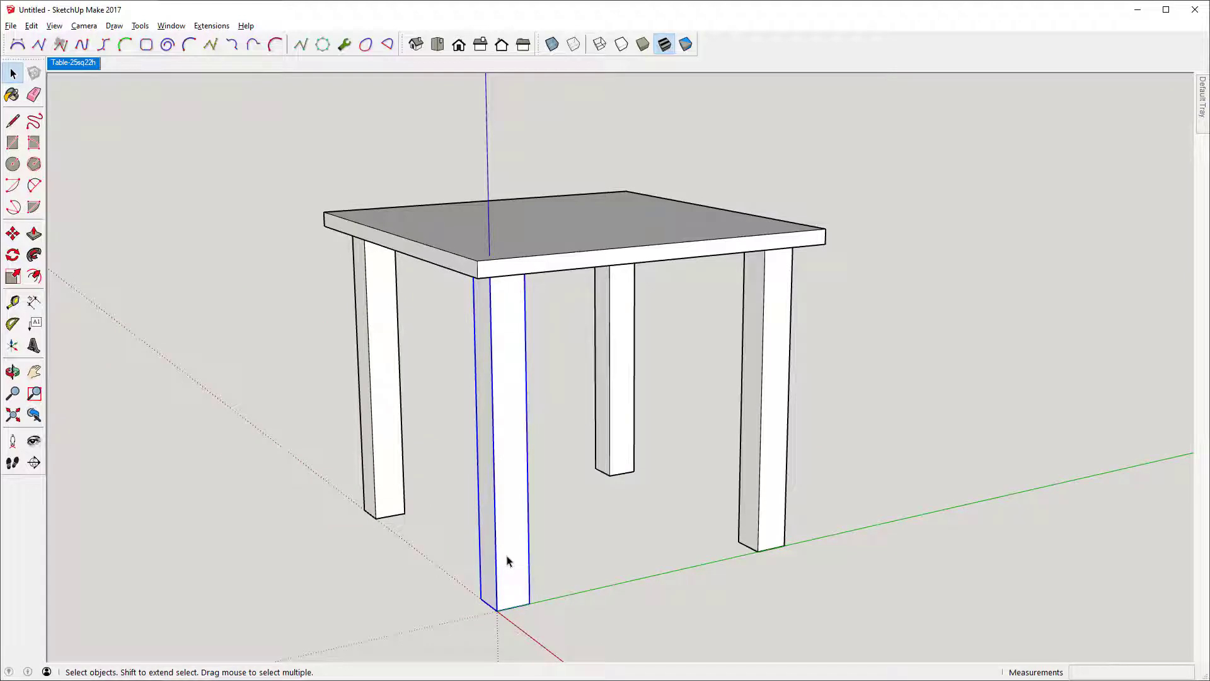
middle_click_drag(582, 556, 786, 527)
double_click(786, 518)
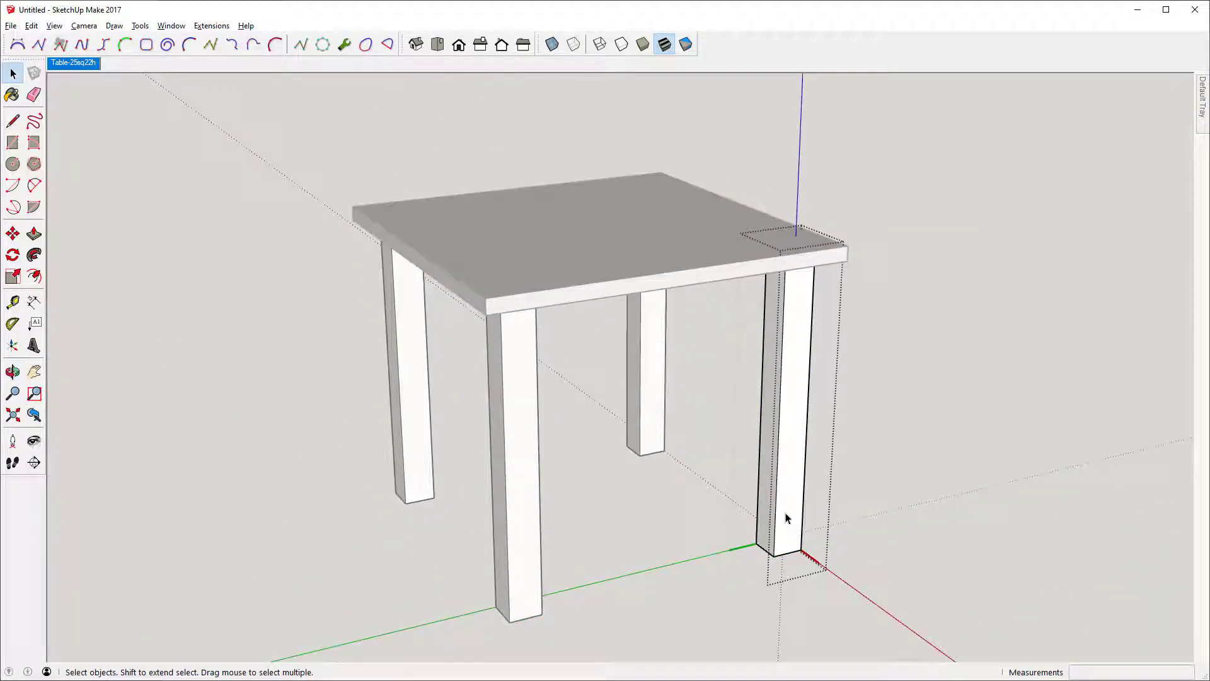
middle_click_drag(669, 488, 746, 489)
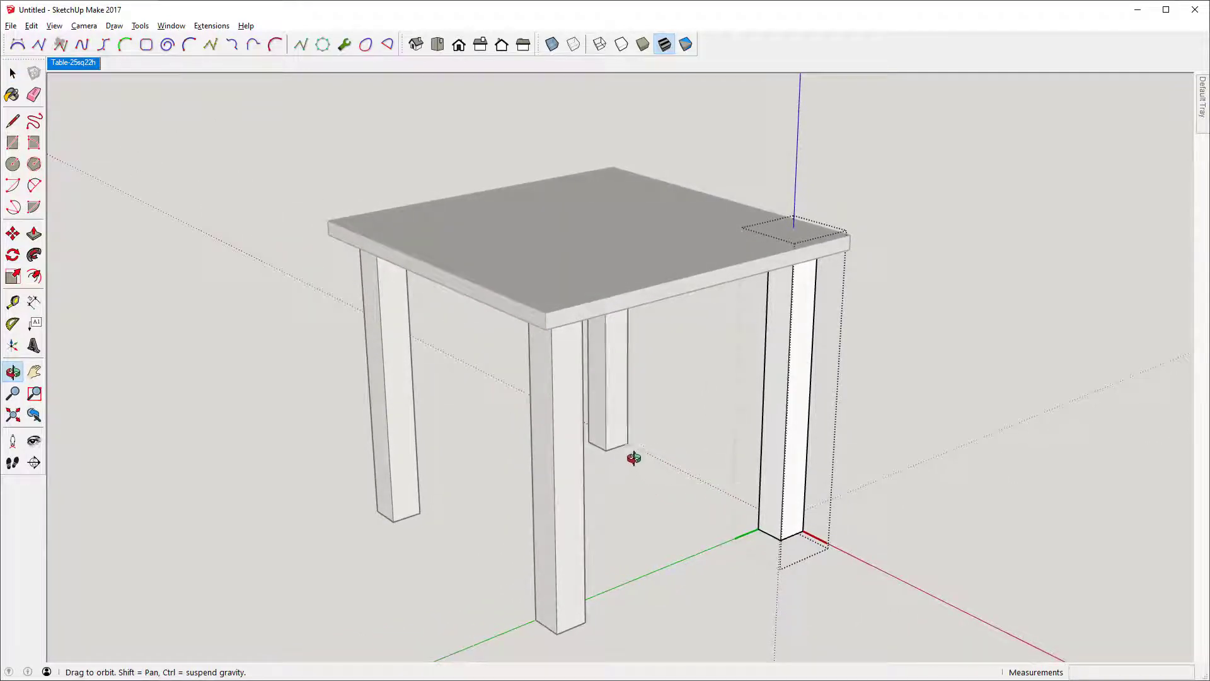
scroll(624, 457, "down", 2)
scroll(599, 537, "up", 2)
middle_click_drag(614, 536, 354, 431)
left_click(473, 416)
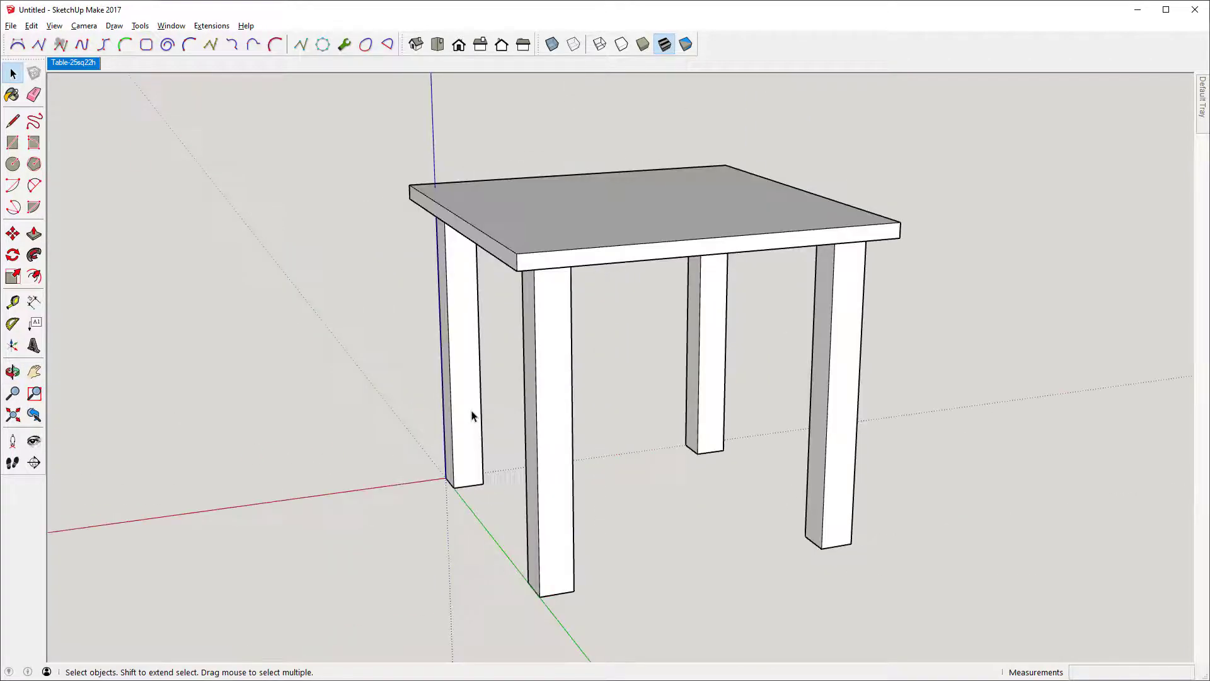
double_click(473, 416)
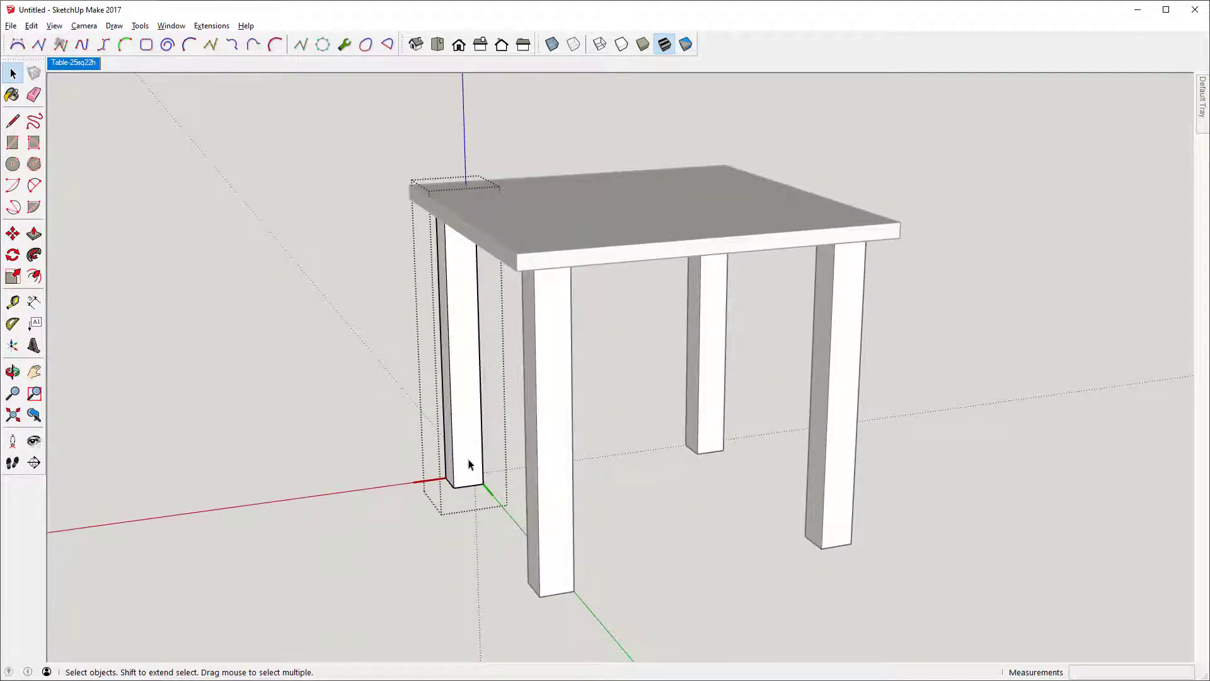
Push two adjacent faces of the leg component inward by 0.25" each, and close the component
key("p")
left_click_drag(469, 465, 467, 460)
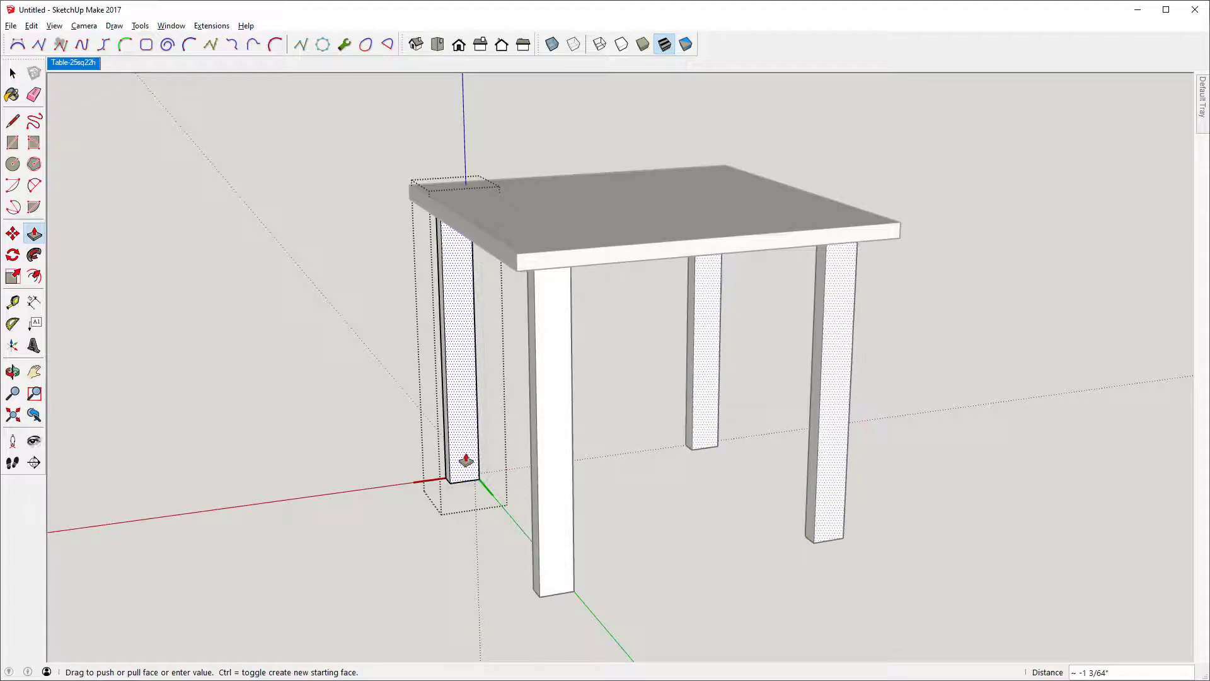
type(".25")
key("Return")
middle_click_drag(466, 460, 699, 548)
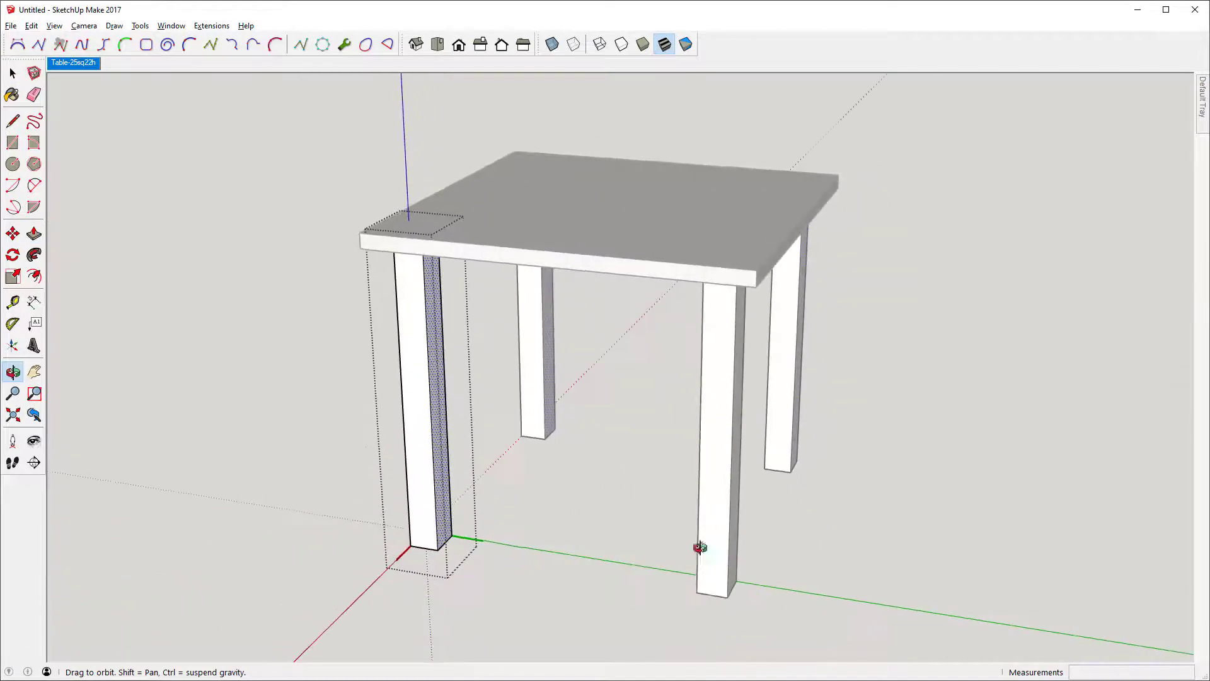
key("space")
left_click(413, 502)
key("p")
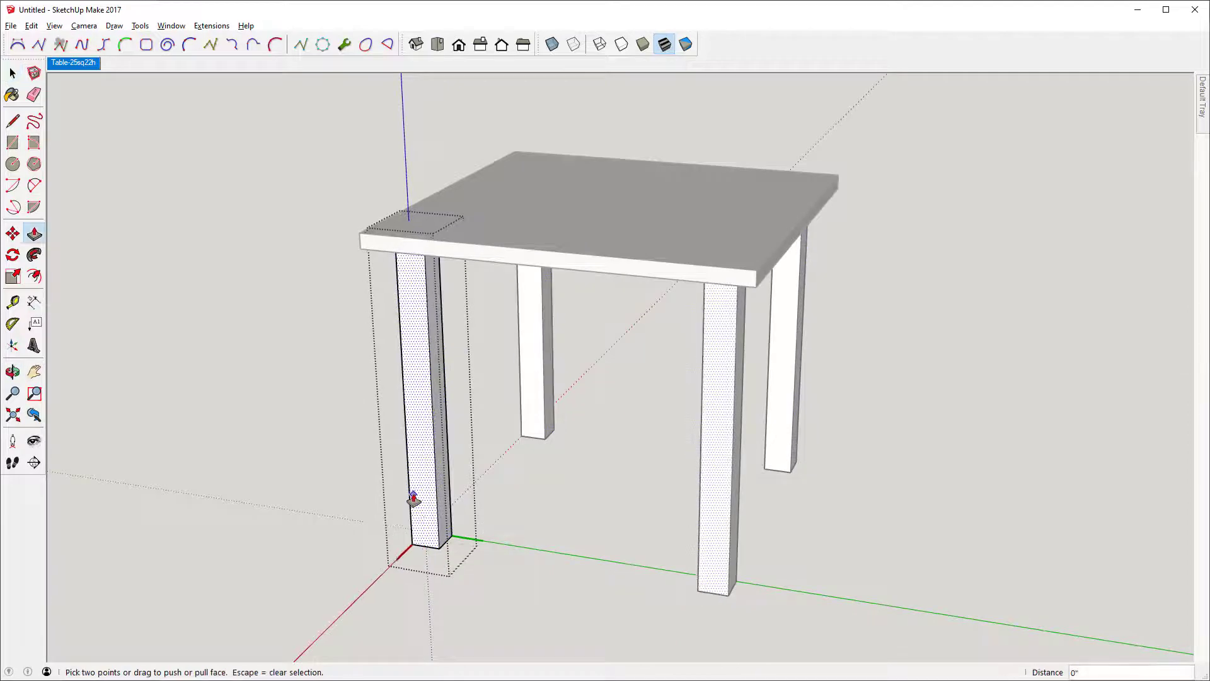
key("o")
left_click_drag(335, 471, 513, 505)
key("space")
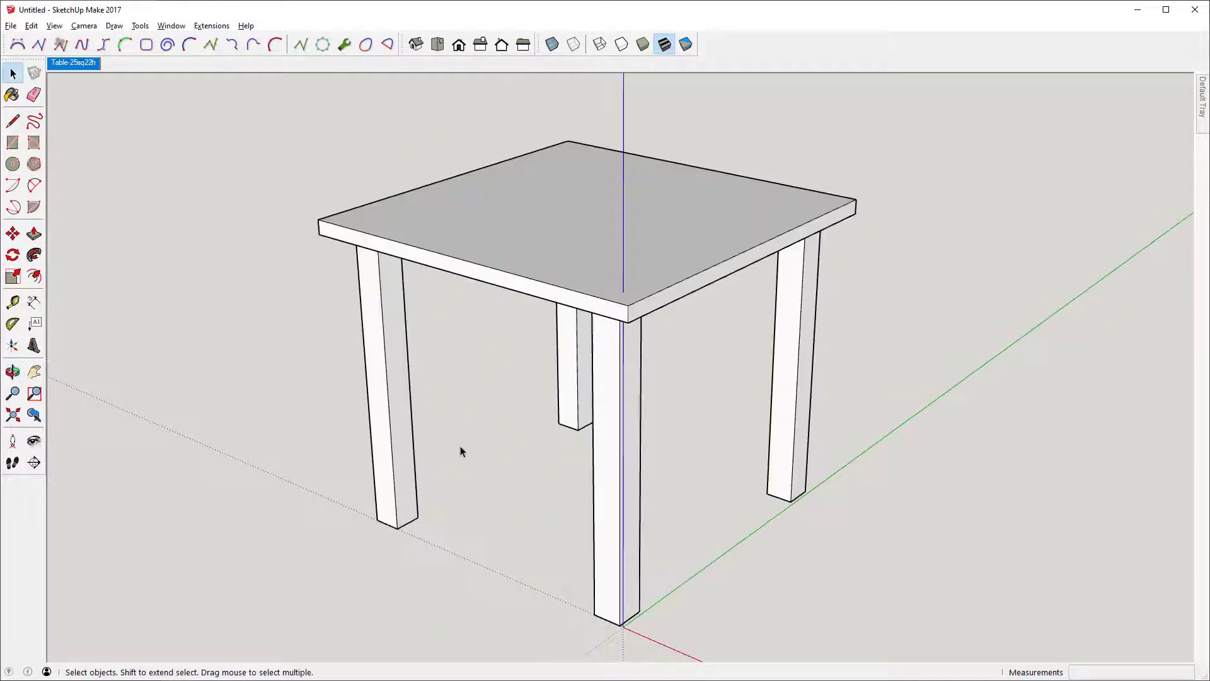
Check the narrowed legs against the matched photo and move the front leg's outer bottom corner onto the axes origin
scroll(460, 451, "down", 2)
left_click_drag(607, 446, 542, 440)
key("o")
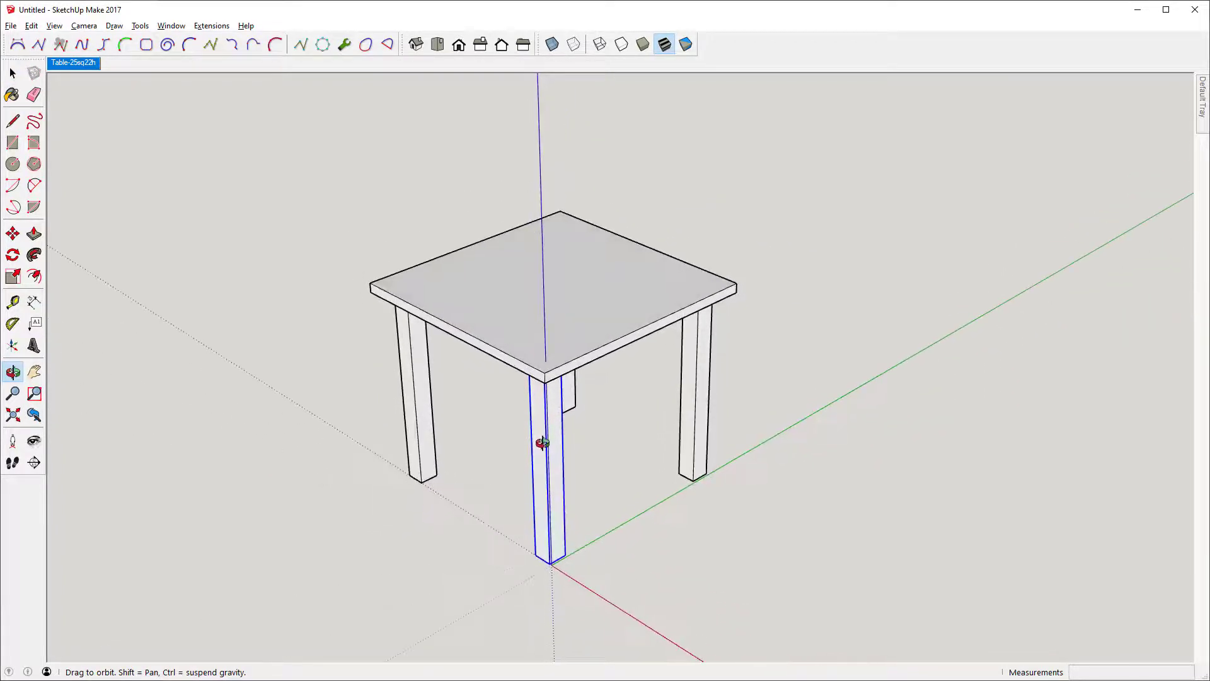
left_click(88, 68)
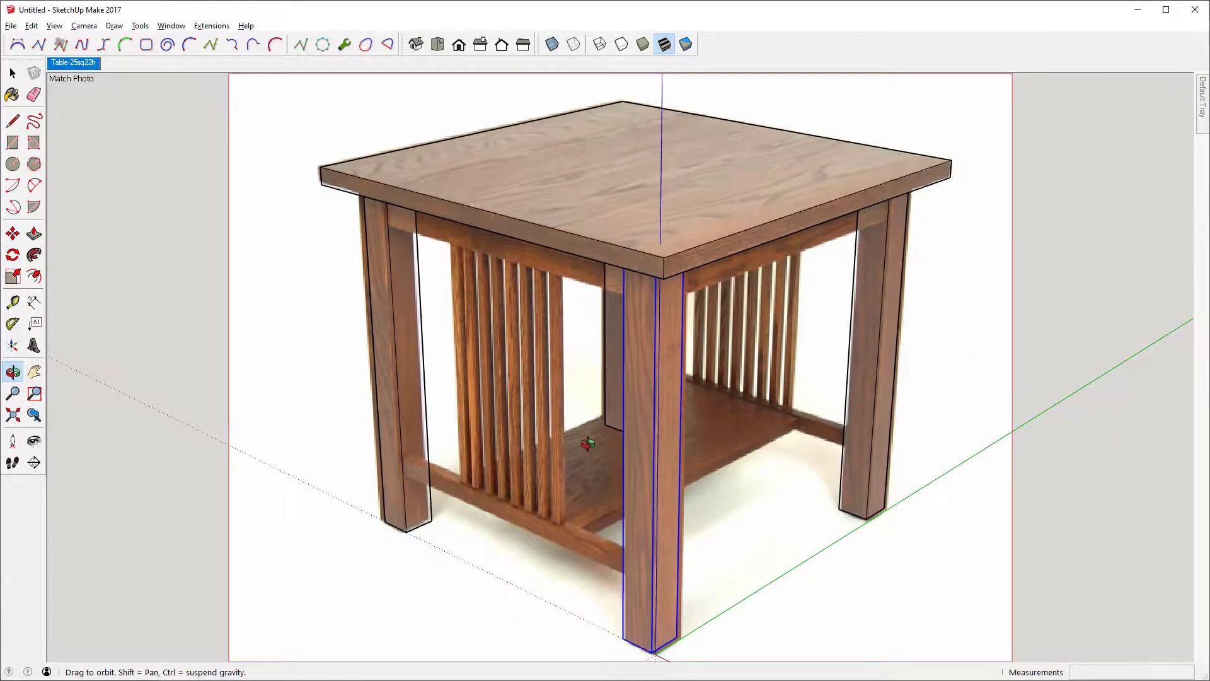
left_click_drag(588, 443, 611, 516)
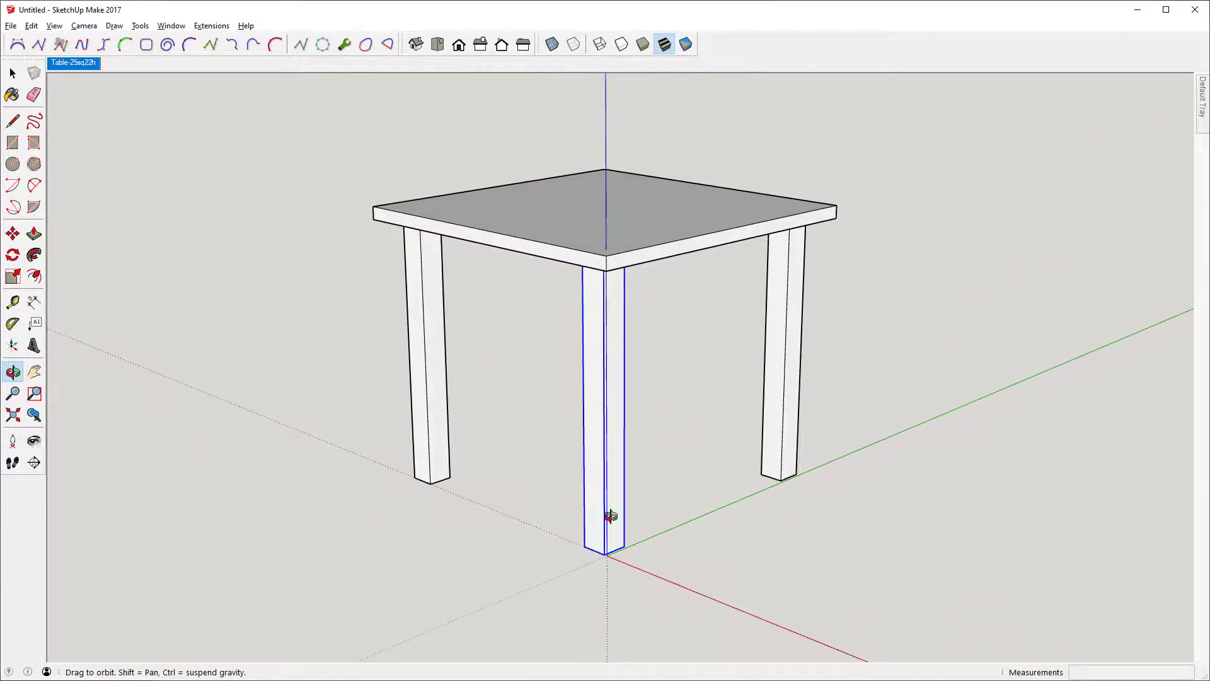
scroll(614, 554, "up", 5)
key("space")
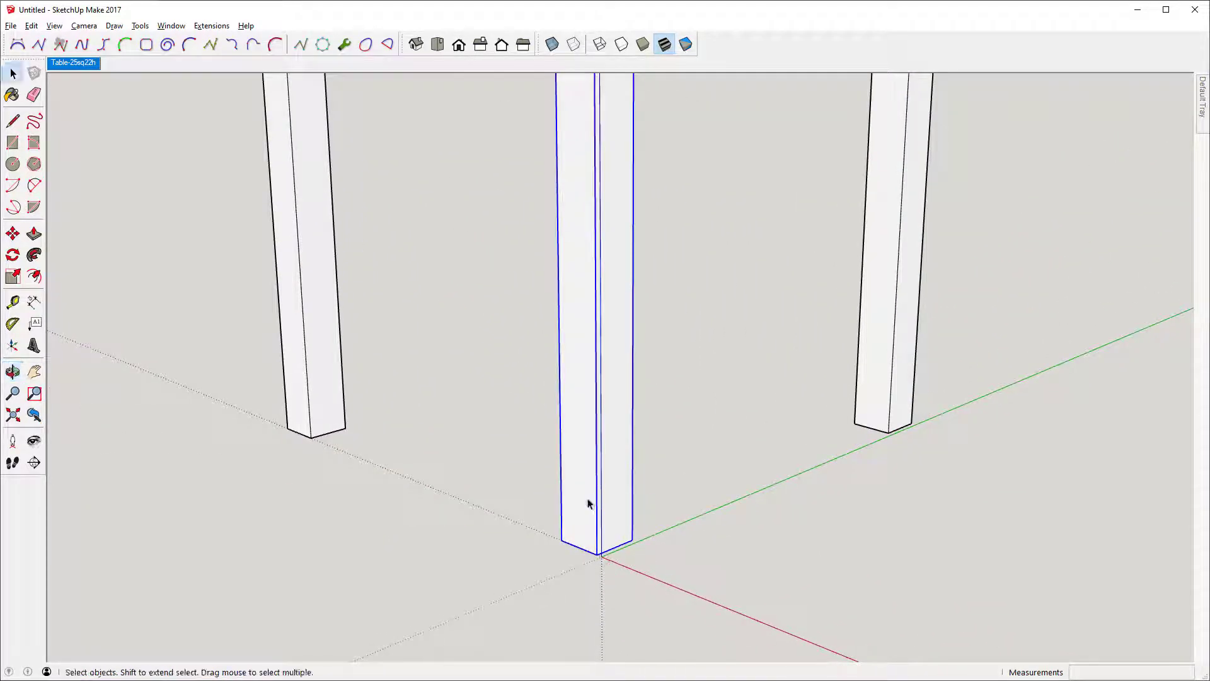
key("m")
left_click(593, 554)
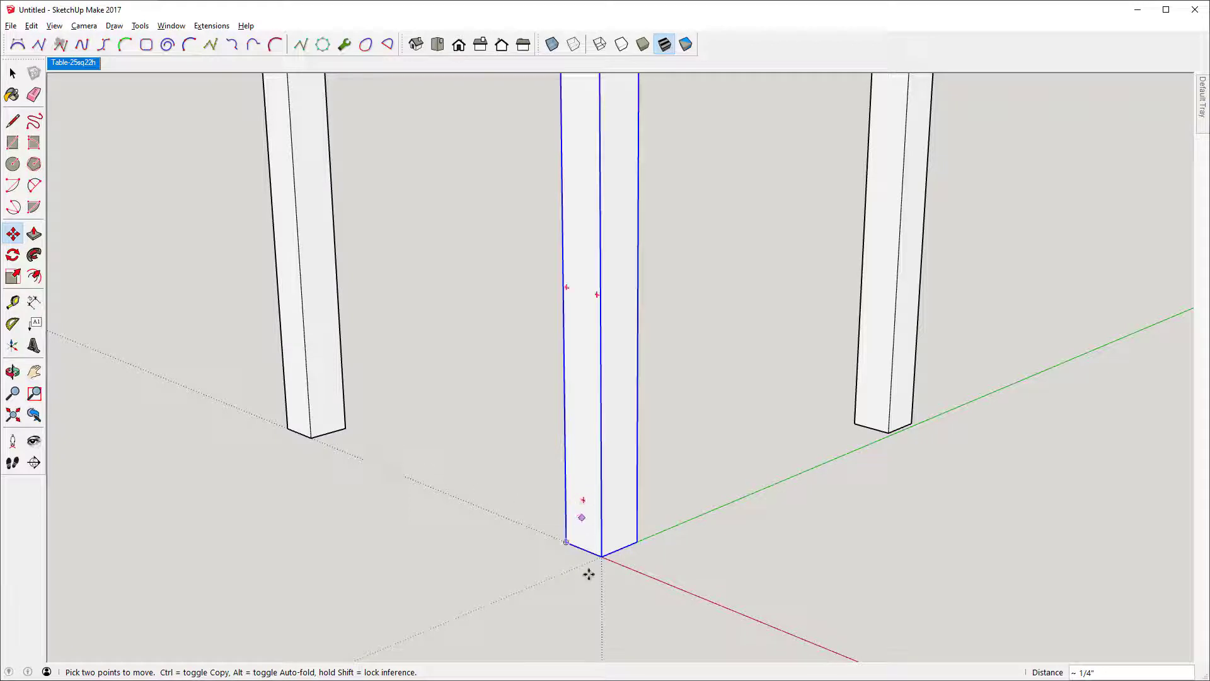
Create two guide lines 22" from the front leg's outer bottom edges, one parallel to green and one parallel to red
key("t")
left_click(618, 544)
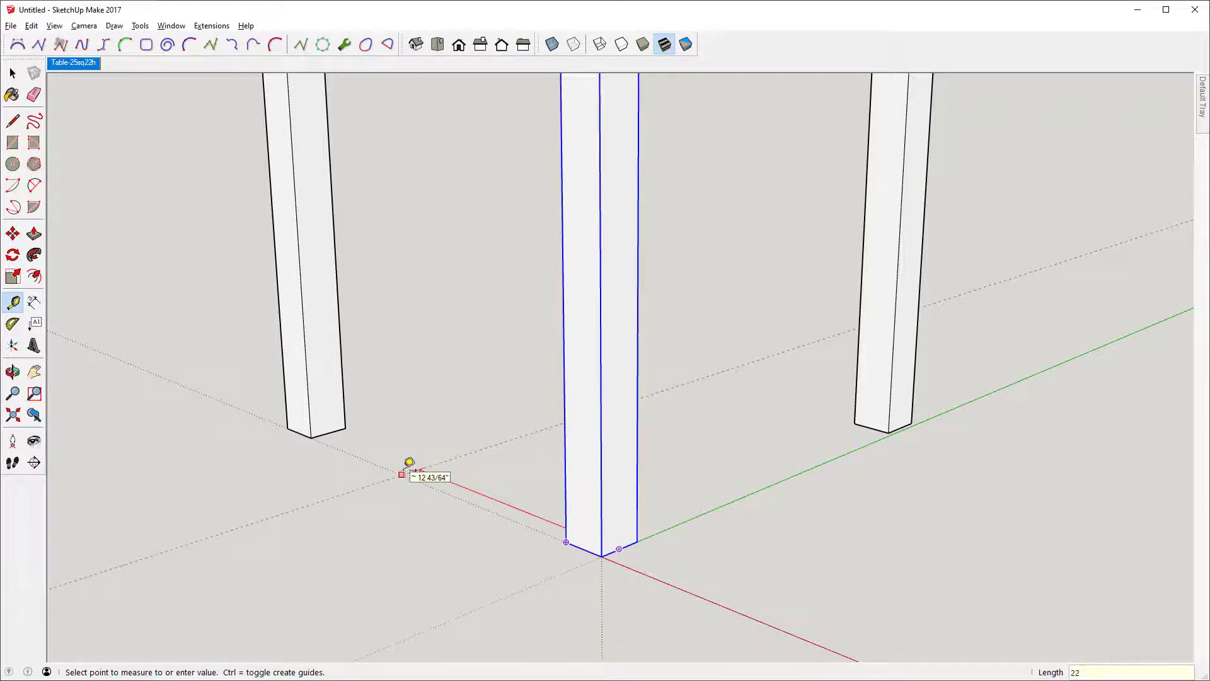
left_click(409, 462)
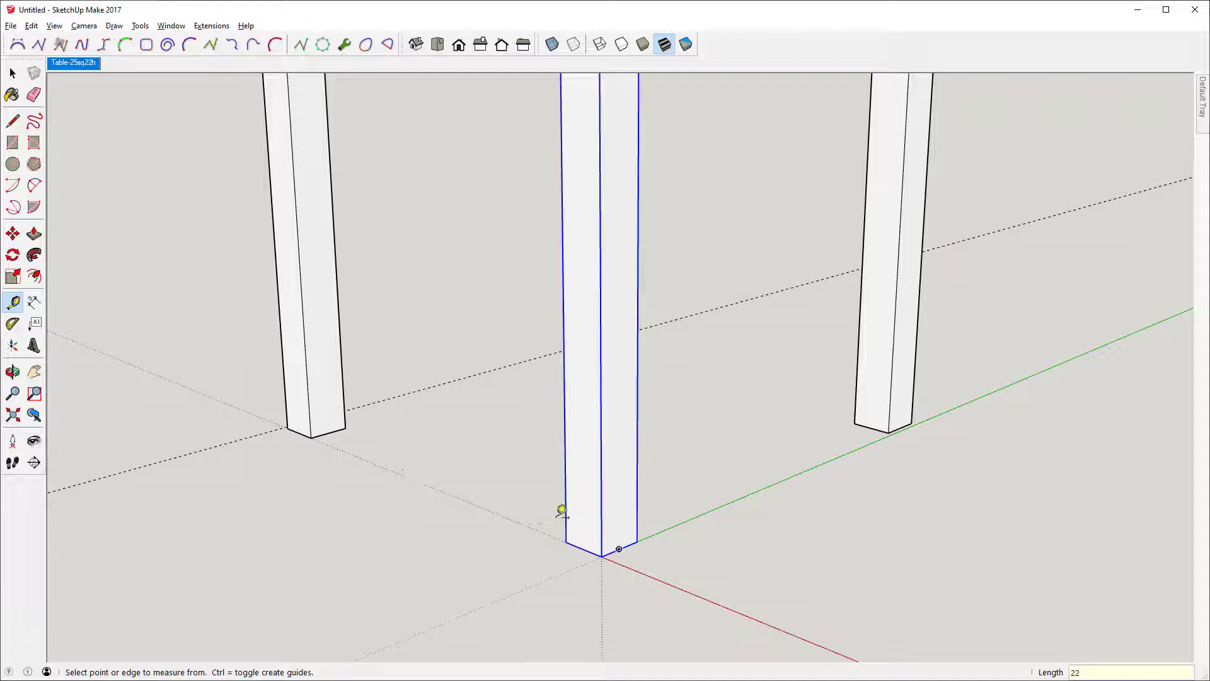
left_click(583, 548)
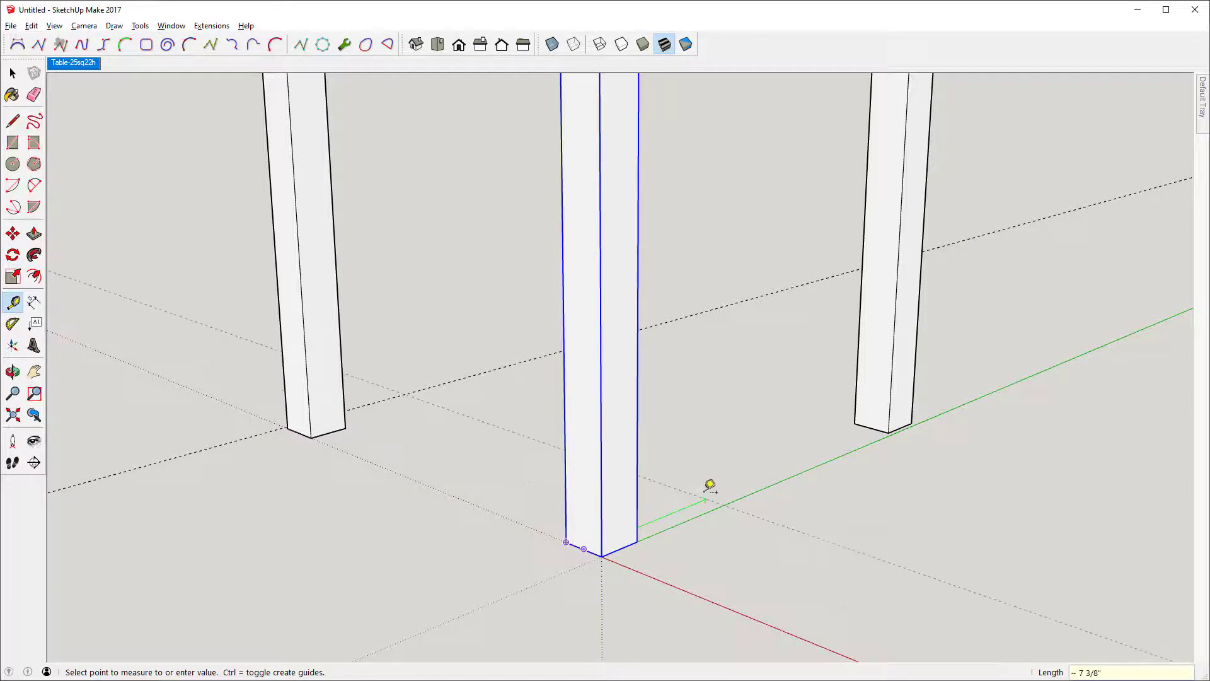
key("Escape")
Move the right leg's outer bottom corner 0.25" toward the point where the guide crosses the green axis
key("o")
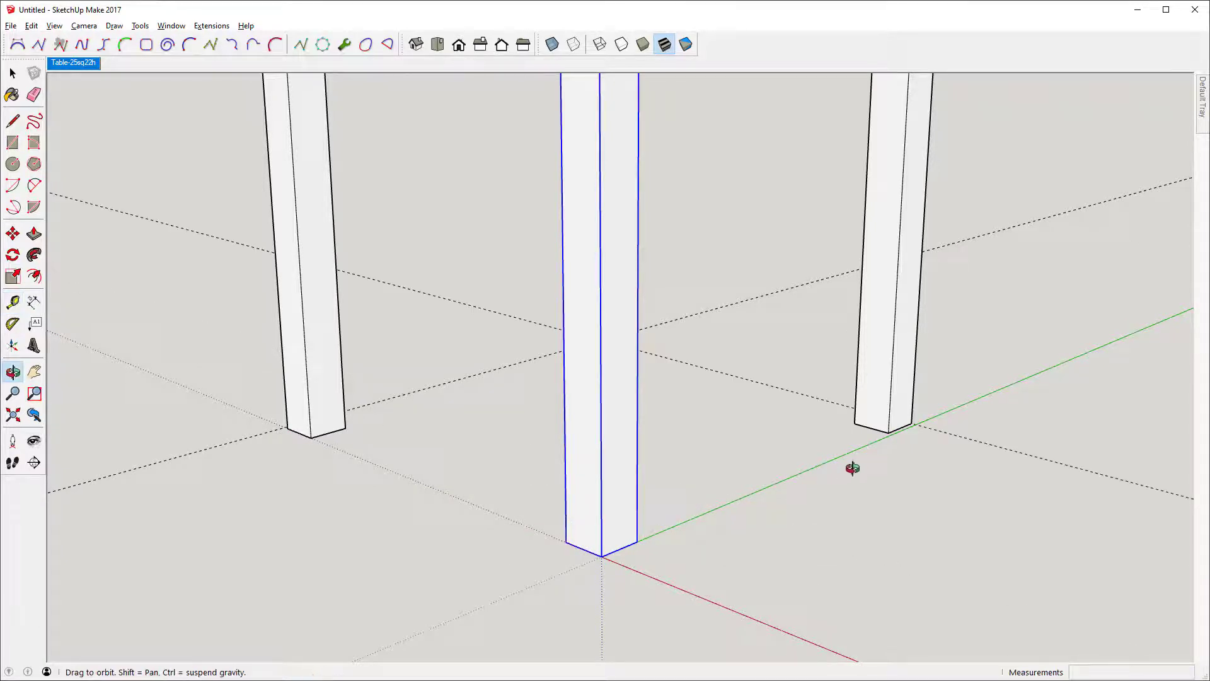
left_click_drag(853, 467, 189, 481)
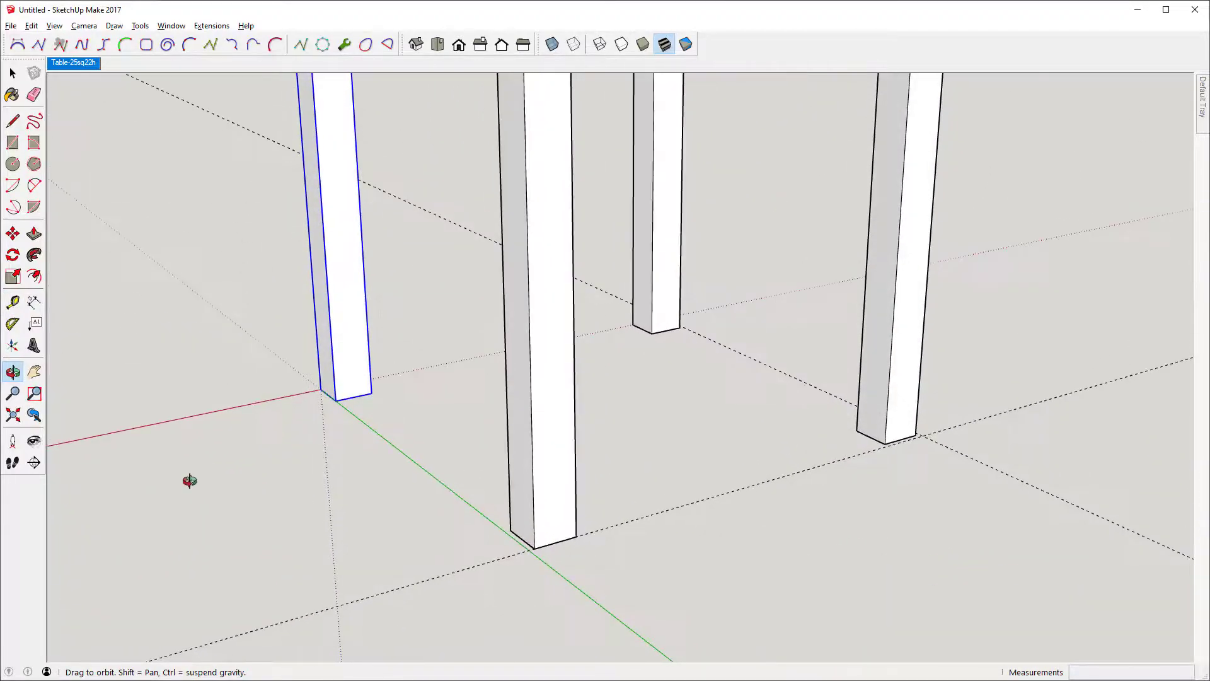
scroll(563, 530, "up", 2)
key("space")
left_click(539, 546)
key("m")
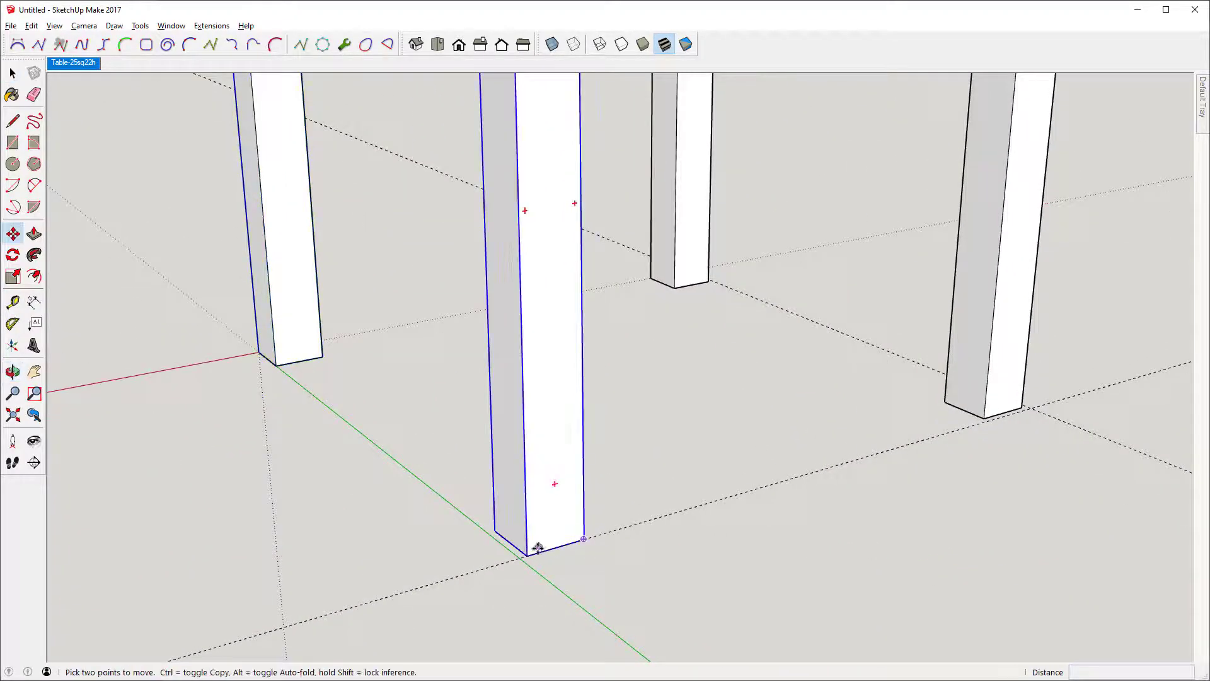
left_click(527, 554)
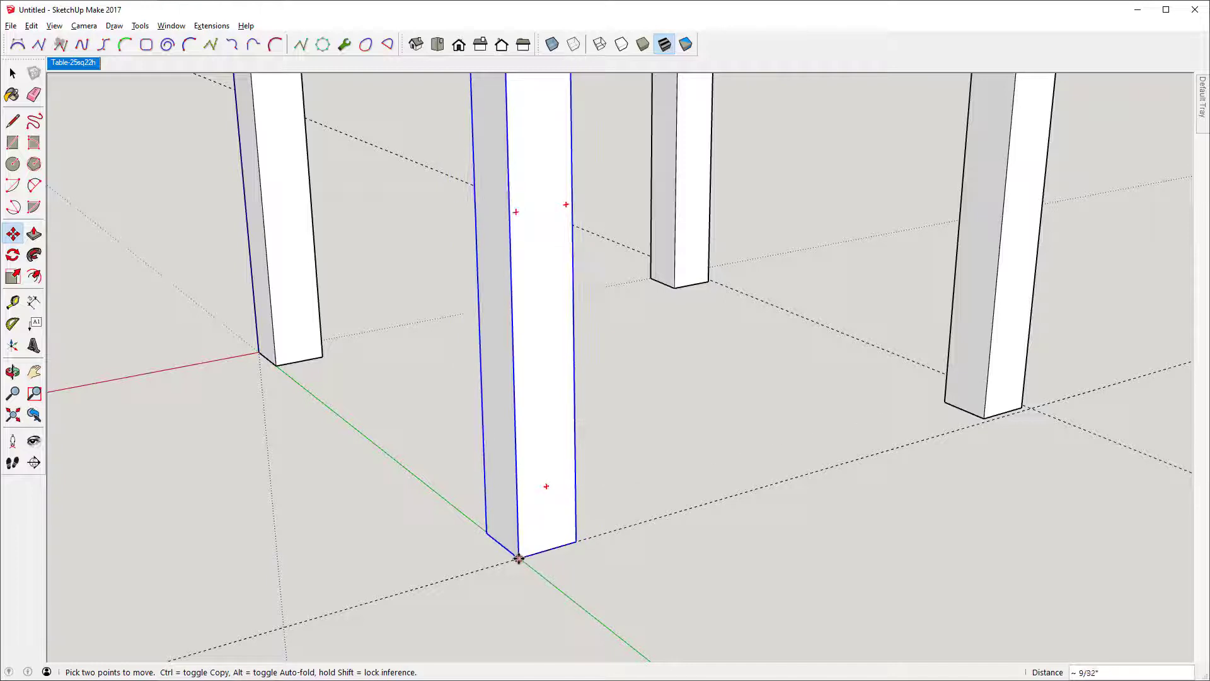
type(".")
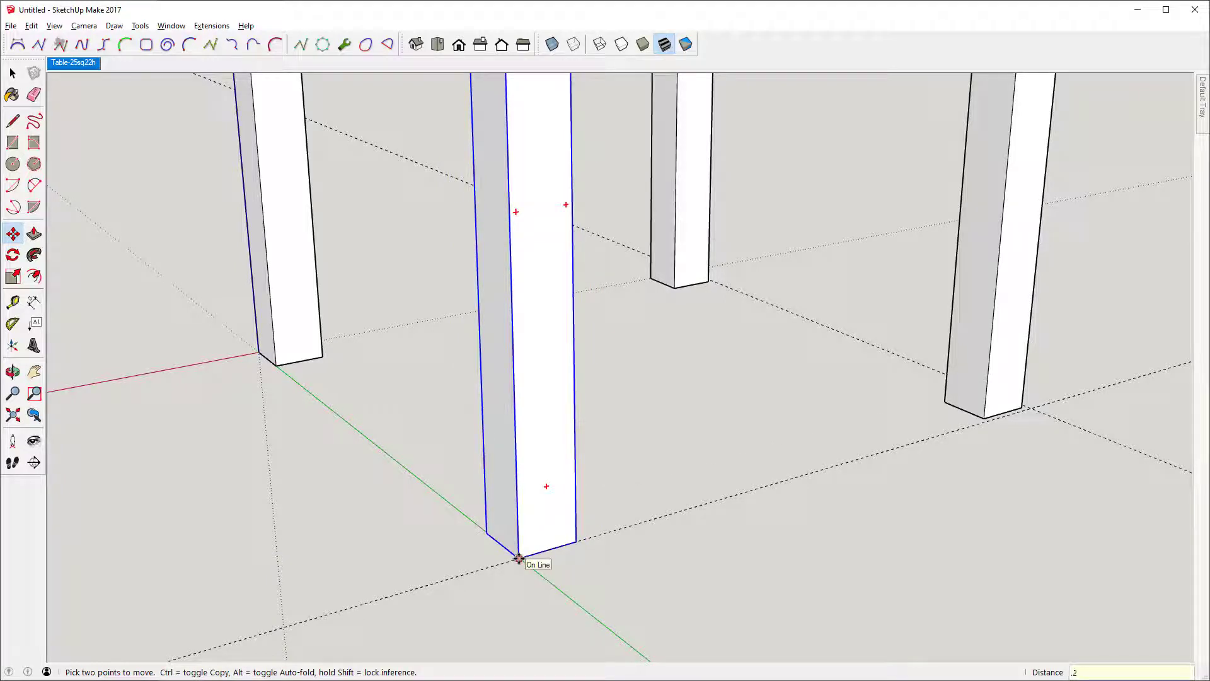
type("25")
key("Return")
Move the back leg so its outer bottom corner sits on the intersection of the two guides
key("o")
left_click_drag(891, 379, 531, 508)
scroll(660, 561, "up", 3)
key("space")
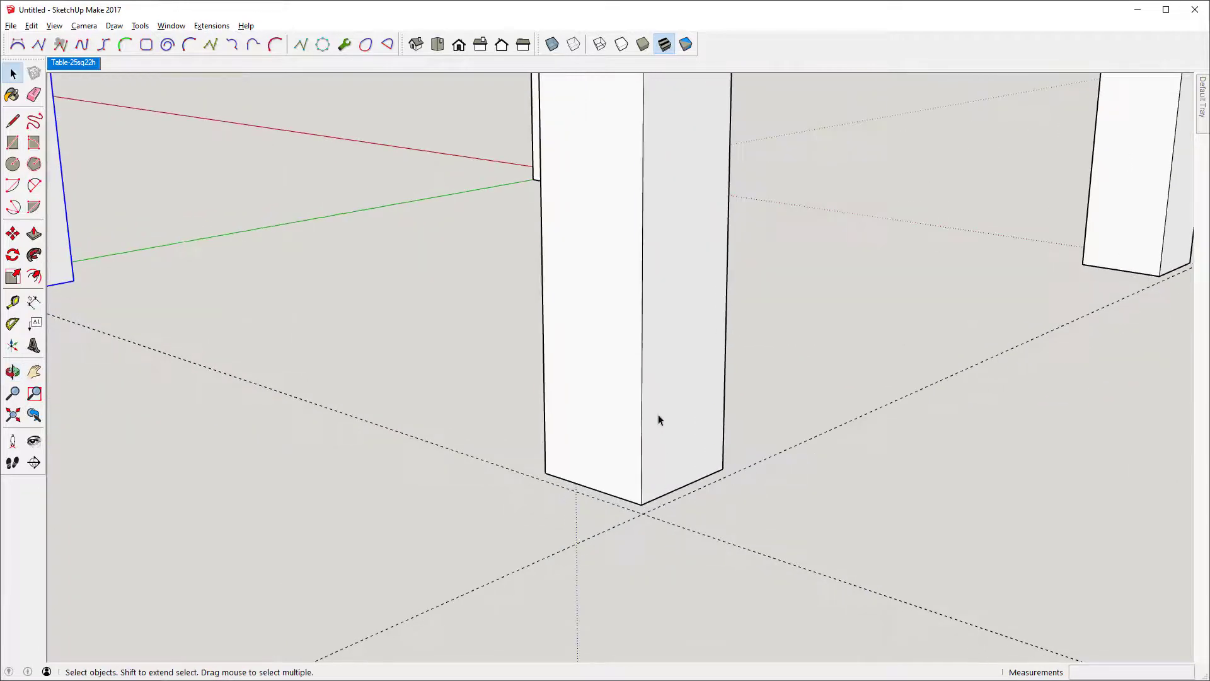
left_click(657, 419)
key("m")
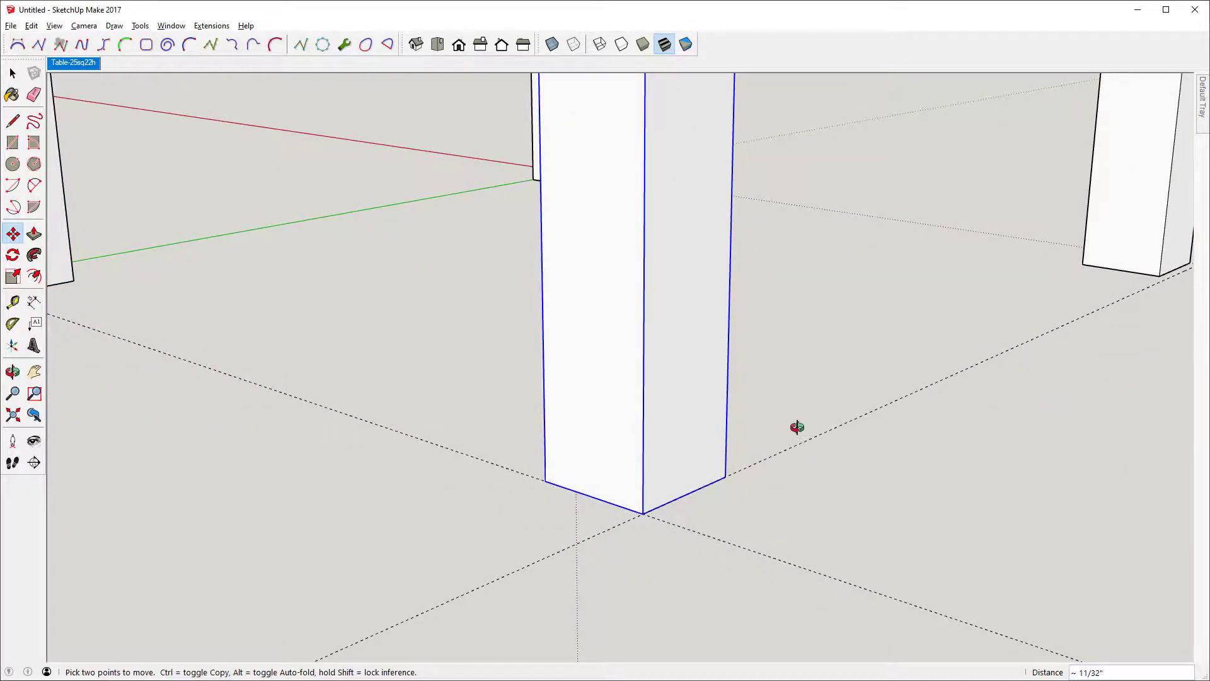
Move the left leg so its outer bottom corner sits where the guide crosses the red axis
key("o")
left_click_drag(841, 417, 554, 521)
key("space")
left_click(557, 520)
key("m")
left_click(557, 533)
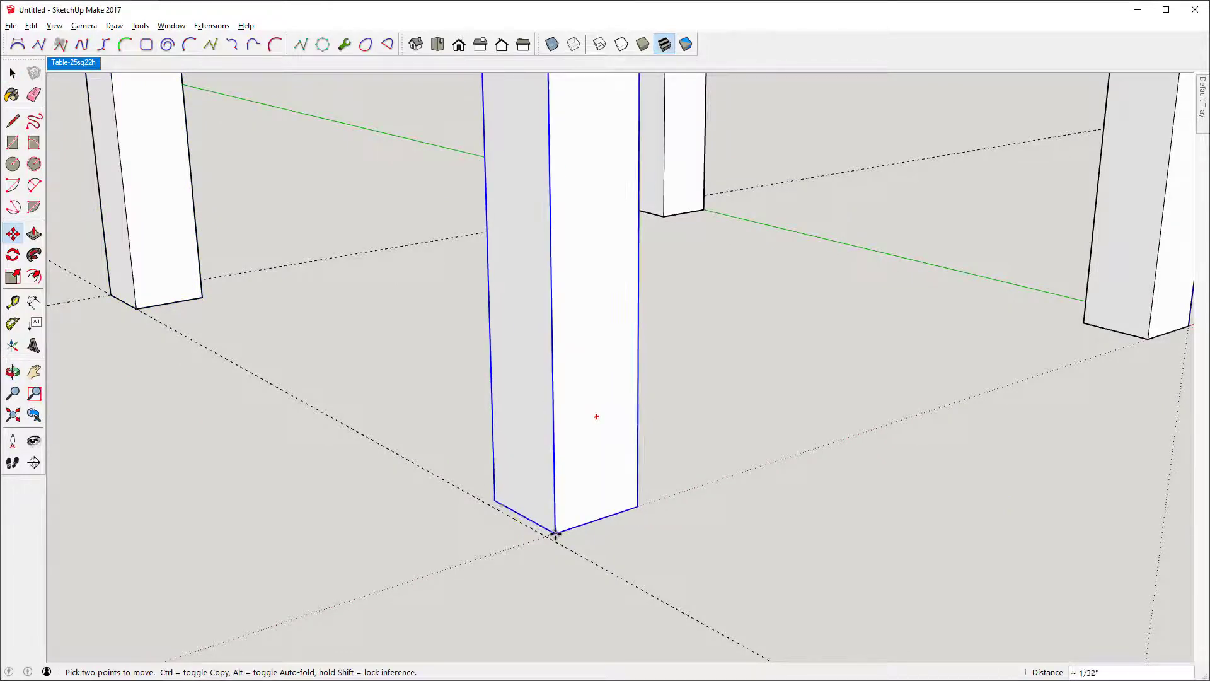
left_click(546, 537)
Return to the matched photo view and compare the repositioned legs with the photo
key("o")
left_click_drag(643, 468, 486, 503)
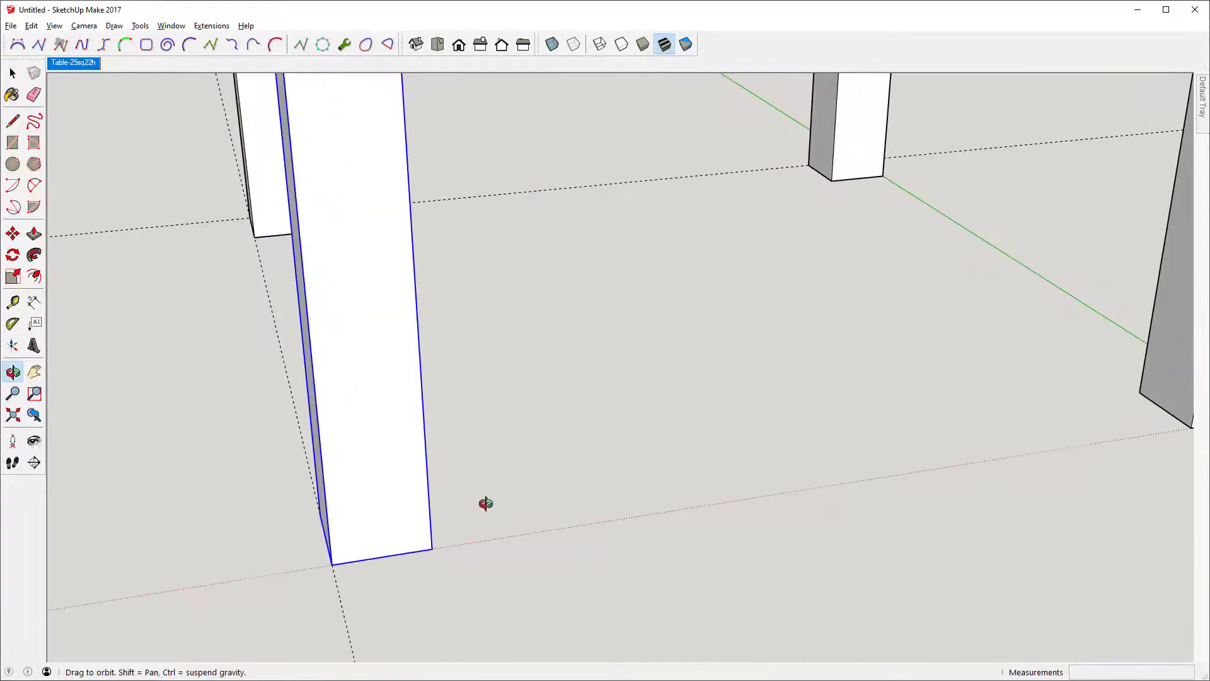
scroll(477, 510, "down", 8)
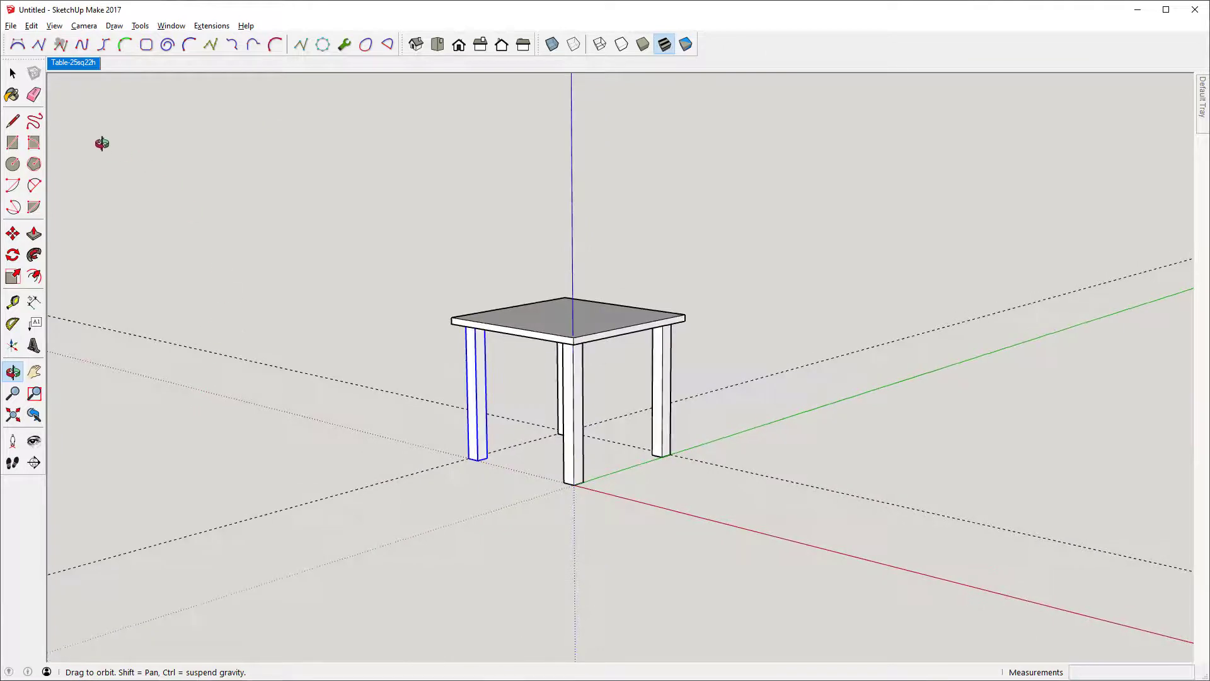
left_click(80, 67)
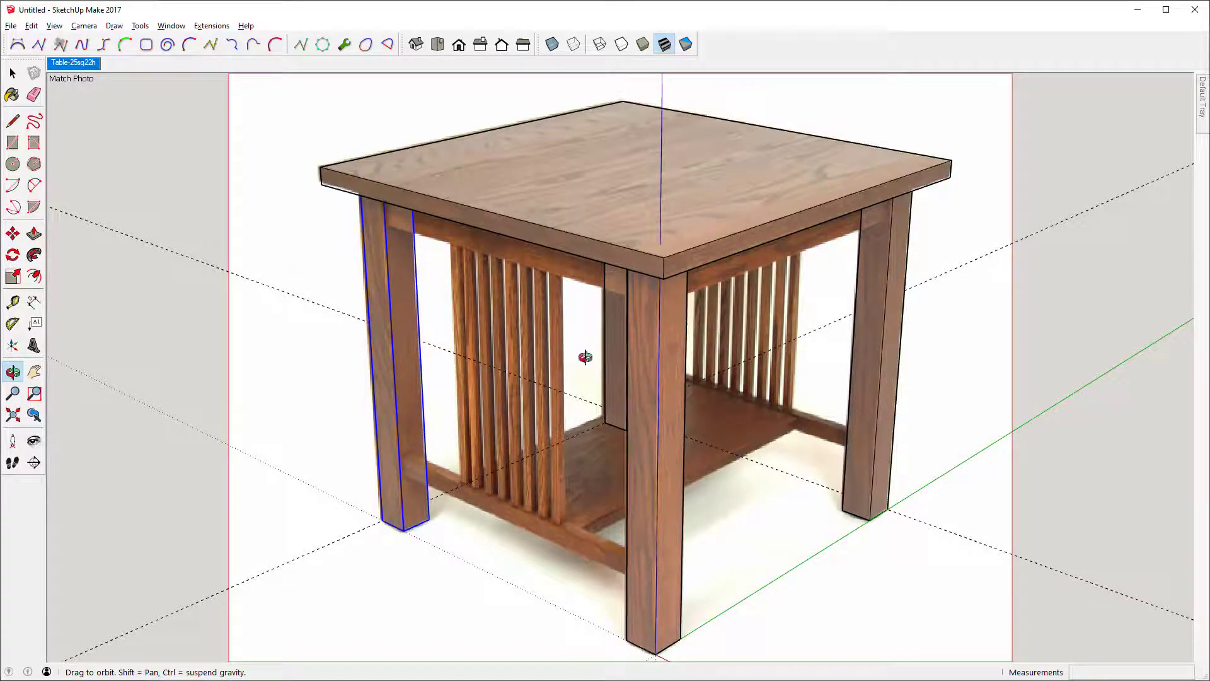
Draw a 3" by 0.75" rectangle from the left leg's top outer corner, on the face toward the front leg
left_click_drag(584, 375, 489, 297)
scroll(432, 199, "up", 2)
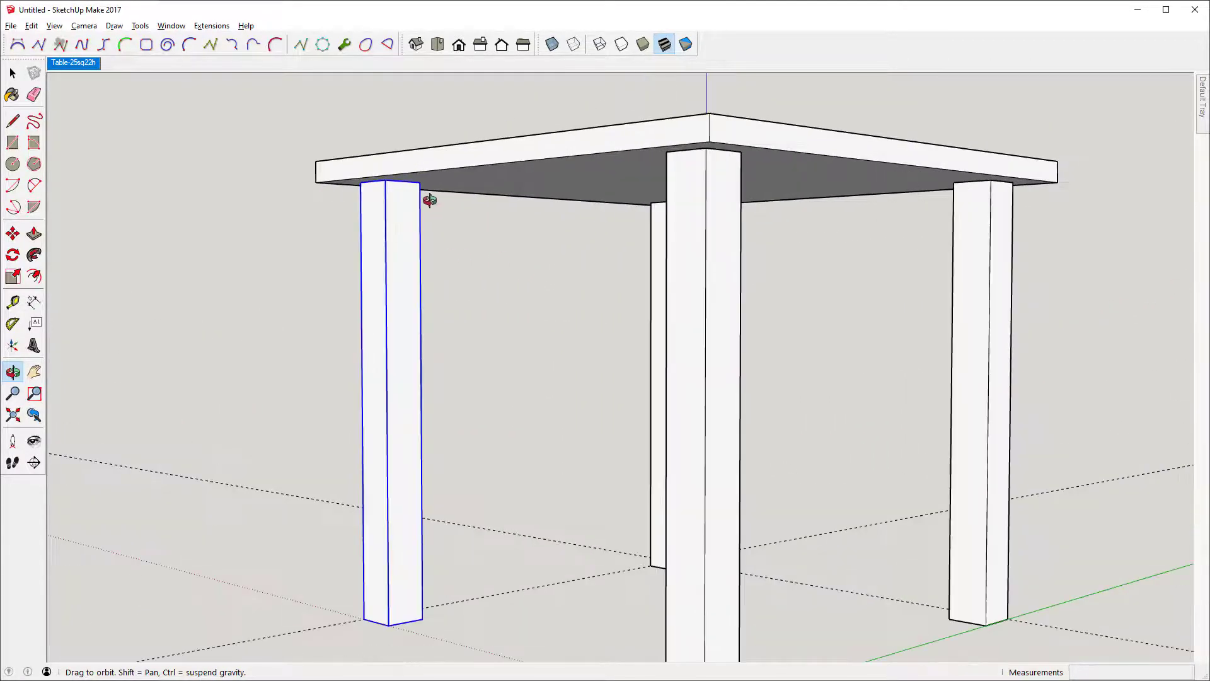
key("t")
key("r")
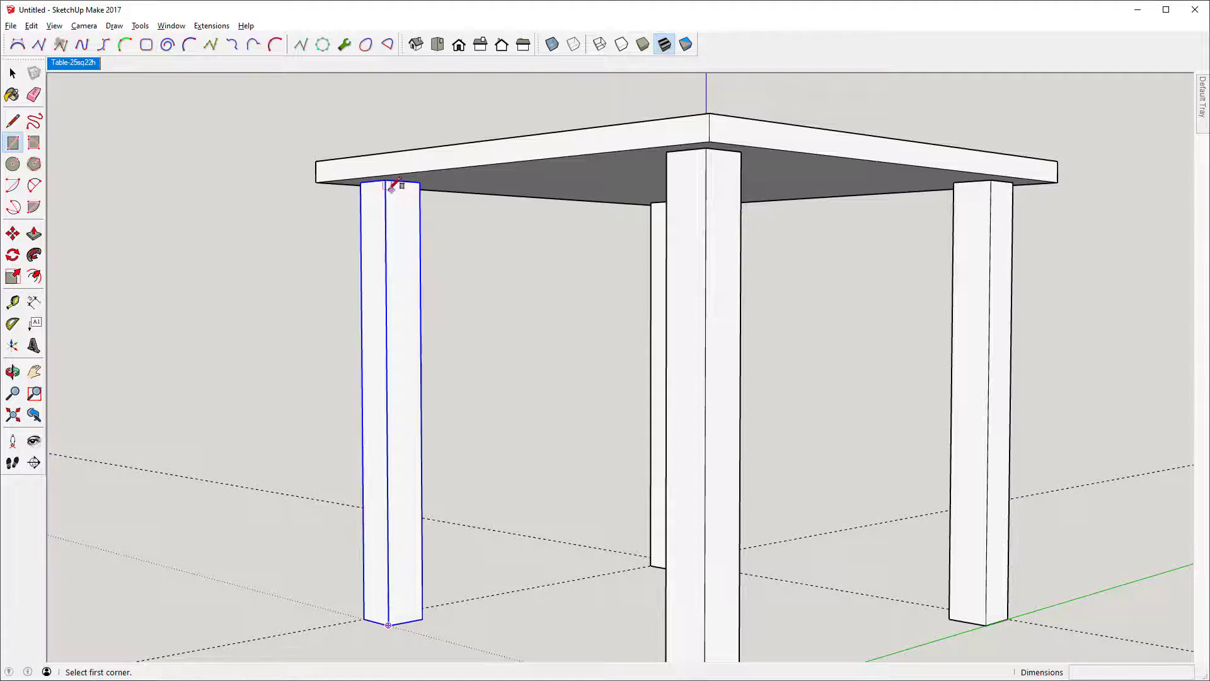
left_click(385, 180)
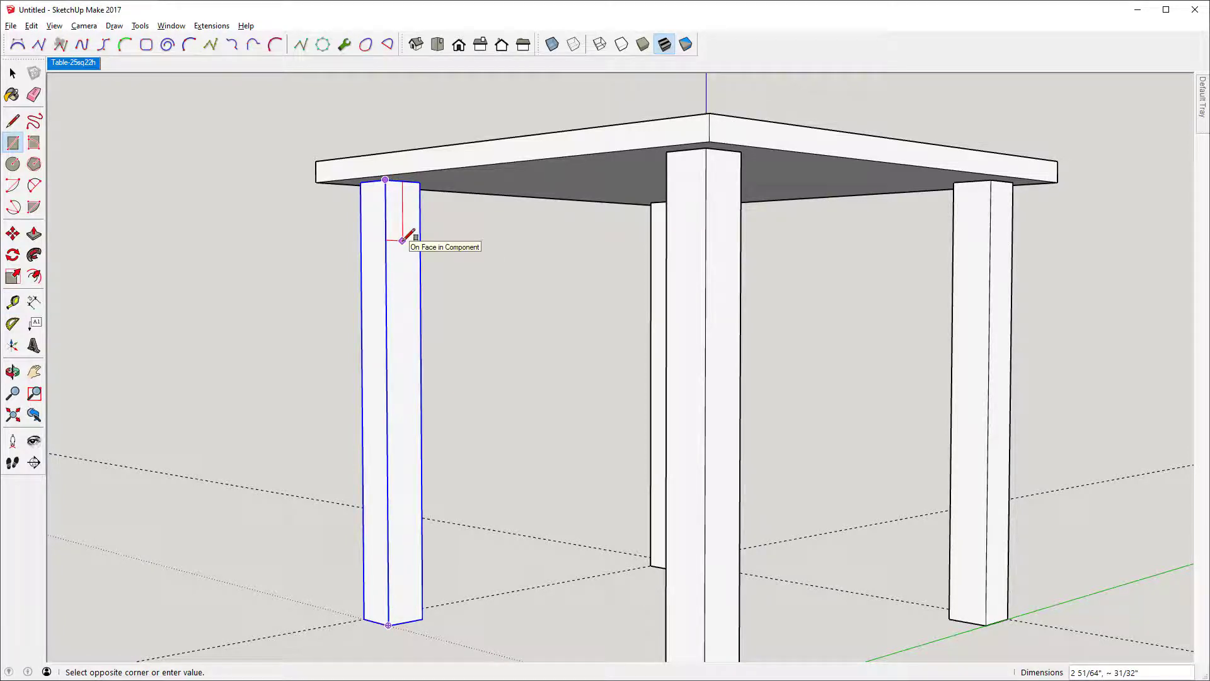
type("3")
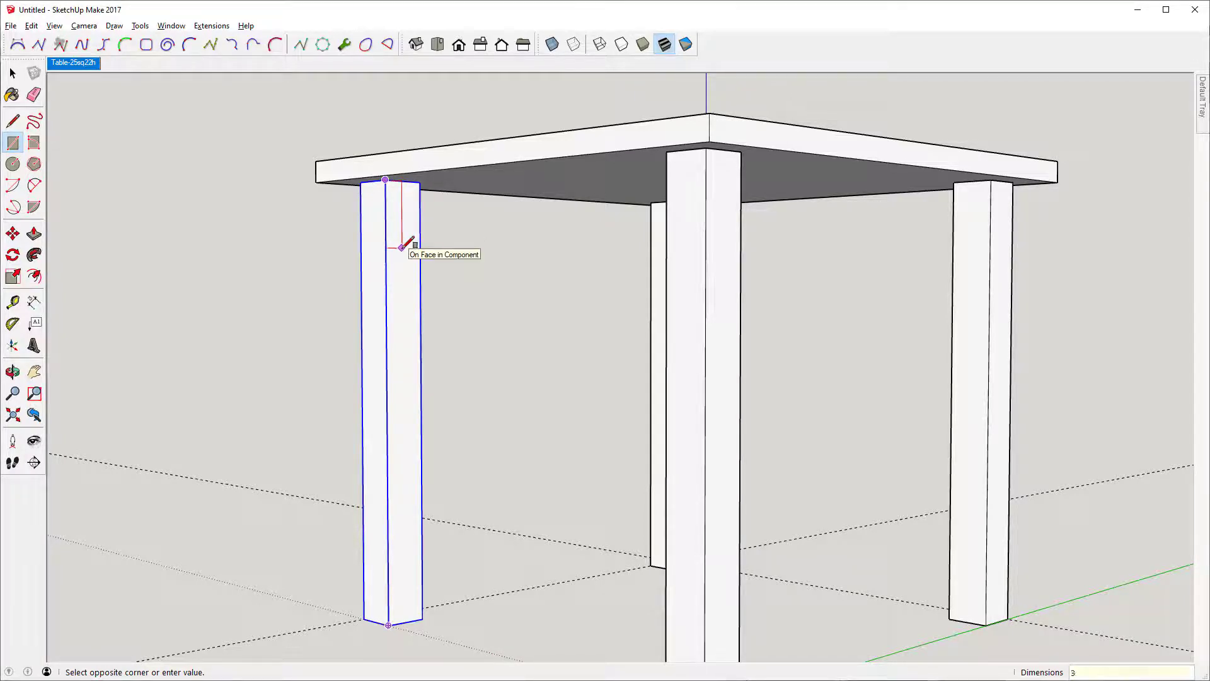
type(",75")
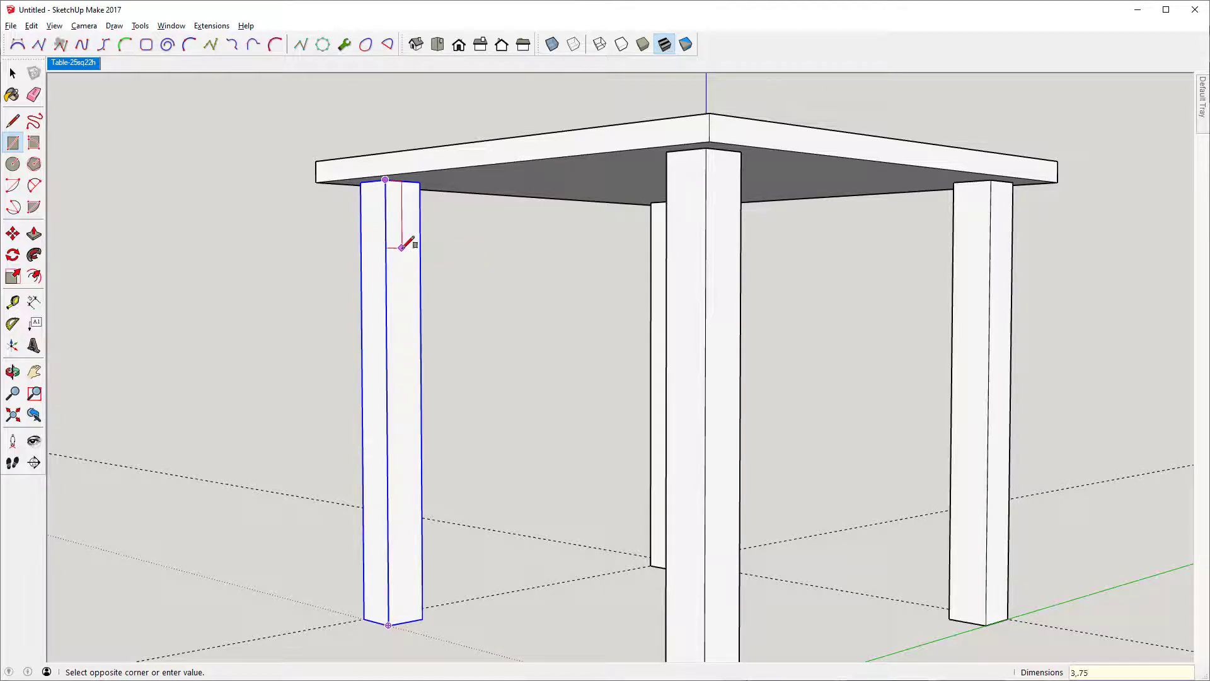
key("Return")
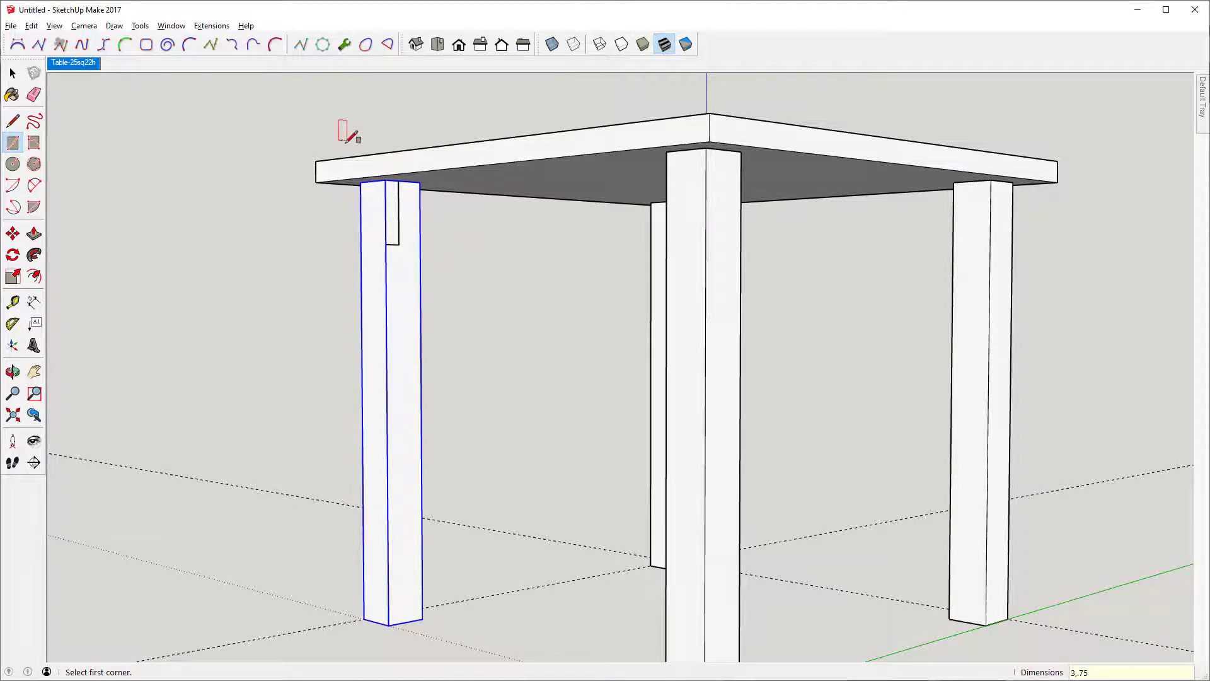
Extrude the rectangle from the left leg to the front leg to form the side apron
key("p")
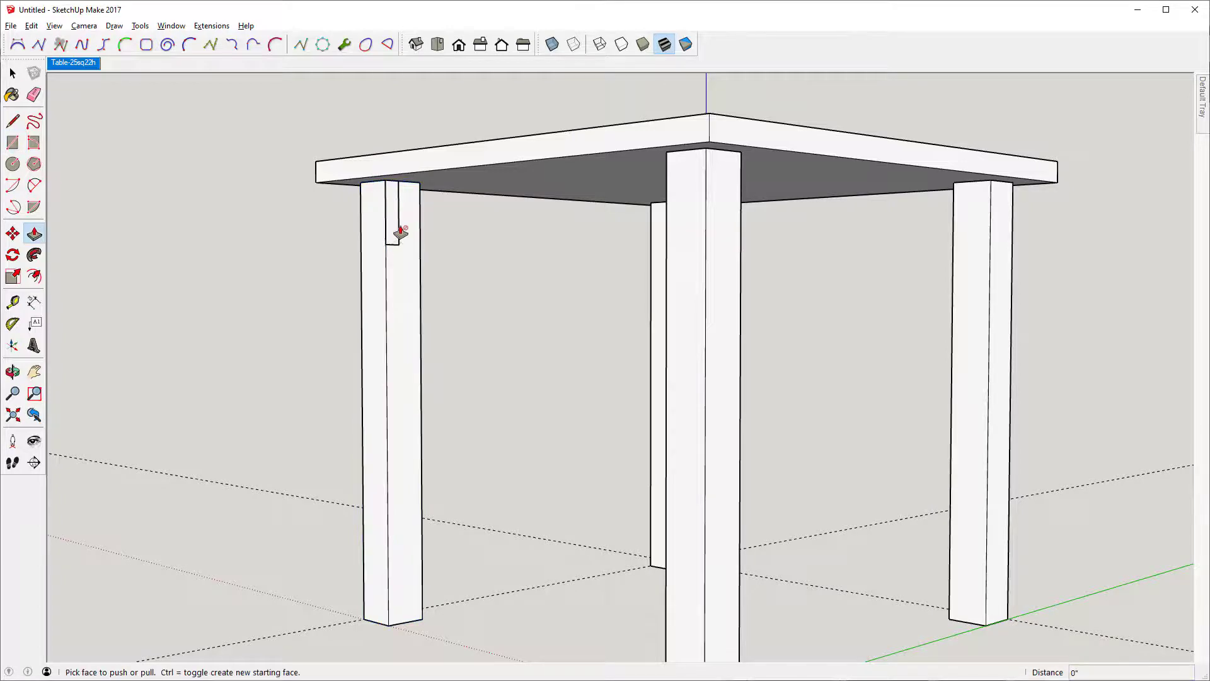
left_click_drag(391, 235, 660, 259)
key("o")
left_click_drag(296, 216, 173, 154)
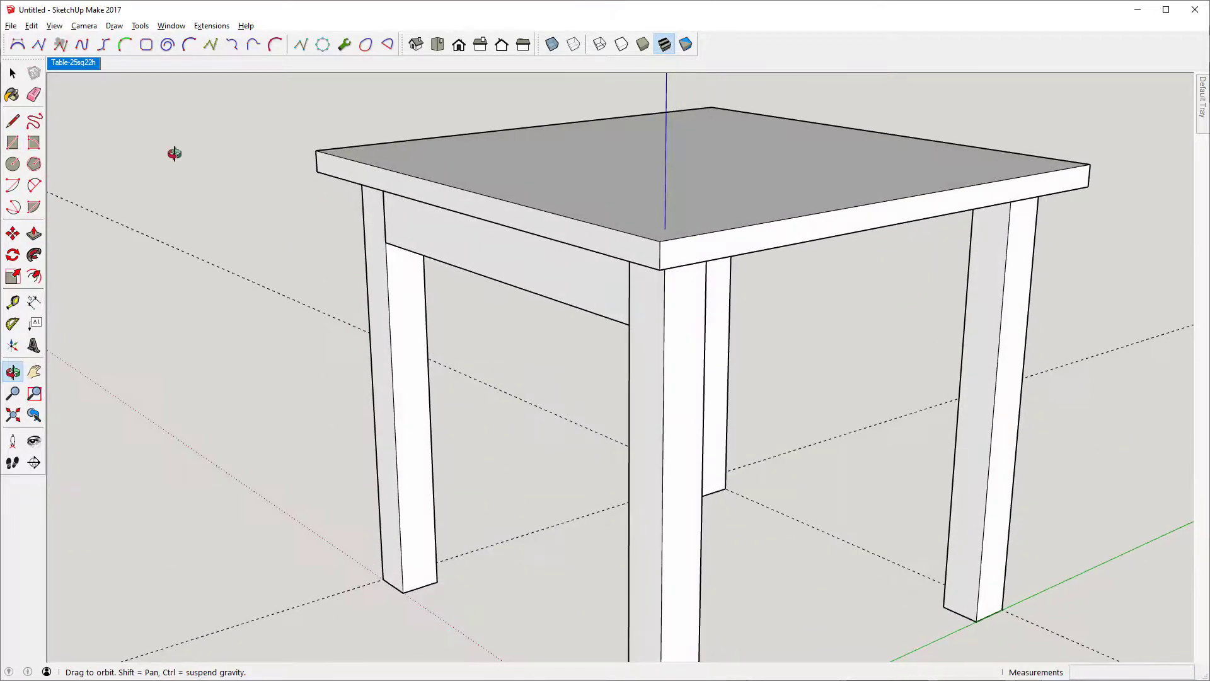
Return to the matched photo view and compare the apron's height and setback with the photo before orbiting away
left_click(74, 63)
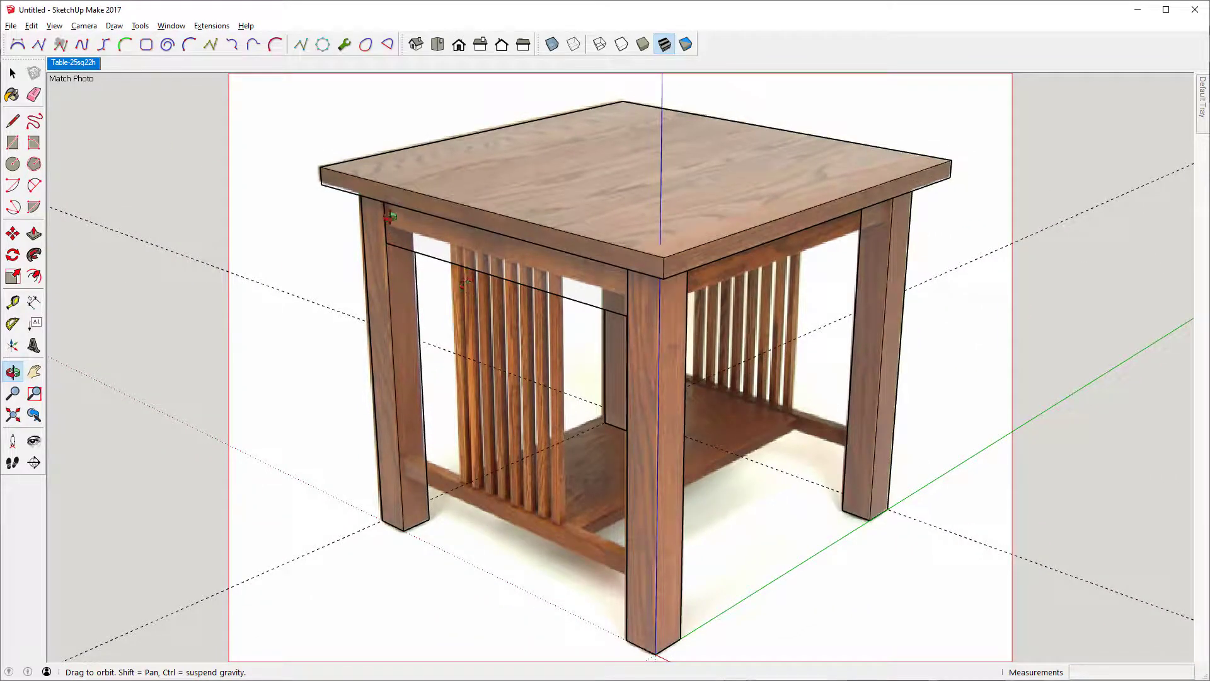
scroll(391, 212, "up", 1)
scroll(391, 214, "up", 1)
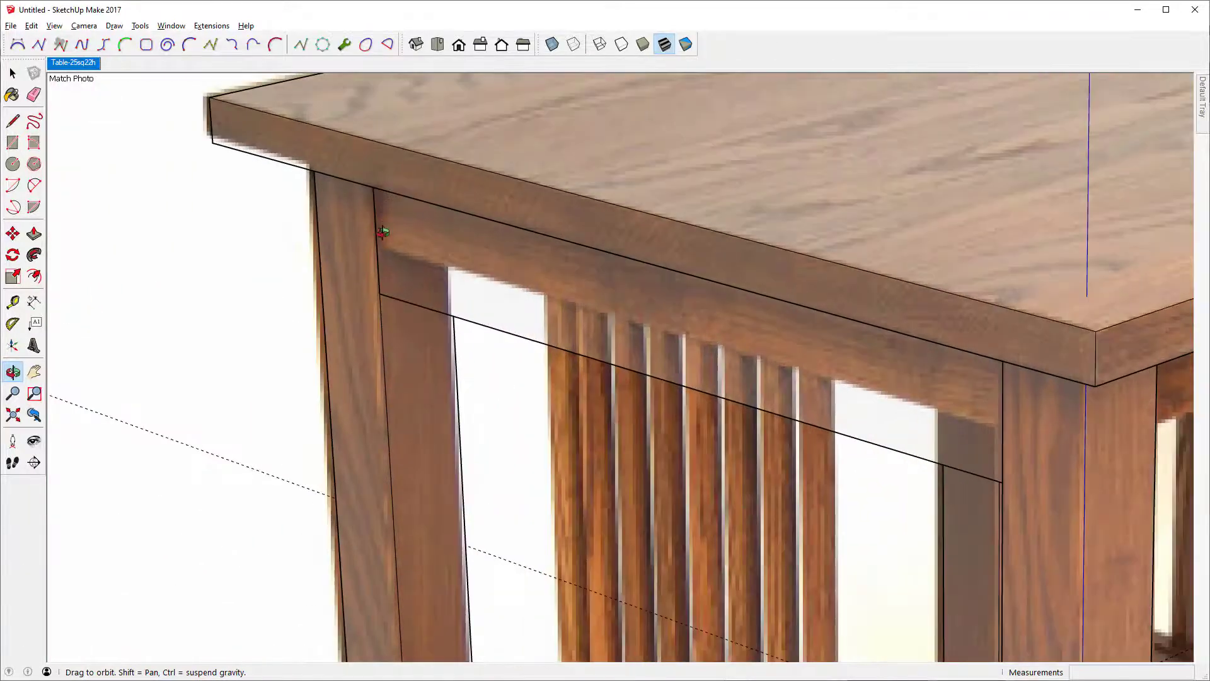
scroll(377, 242, "up", 2)
scroll(377, 246, "down", 4)
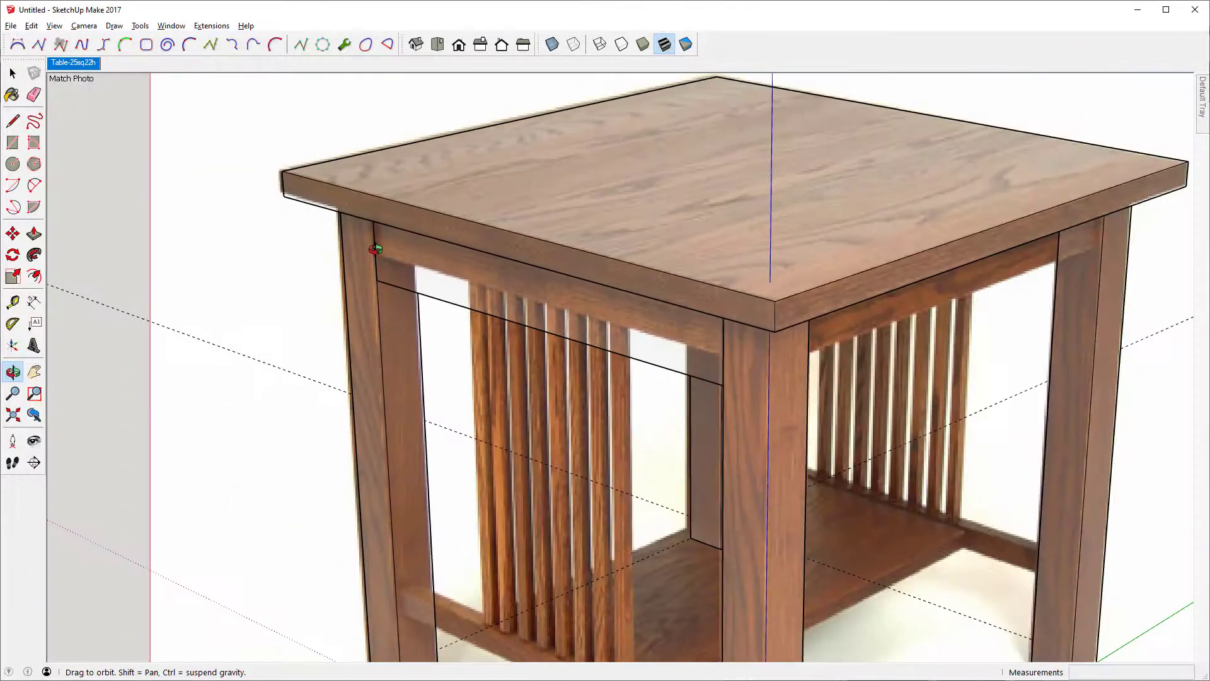
left_click_drag(421, 273, 427, 263)
key("space")
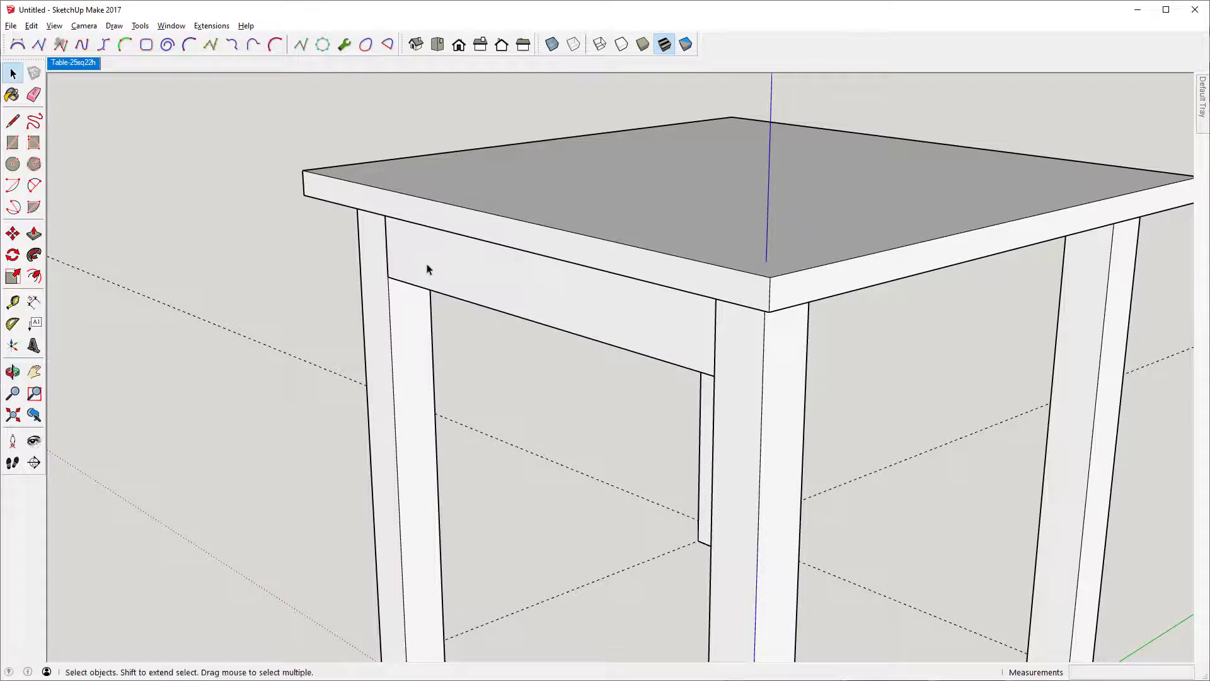
Turn the side apron's geometry into a component with the definition name Apron
left_click(432, 266)
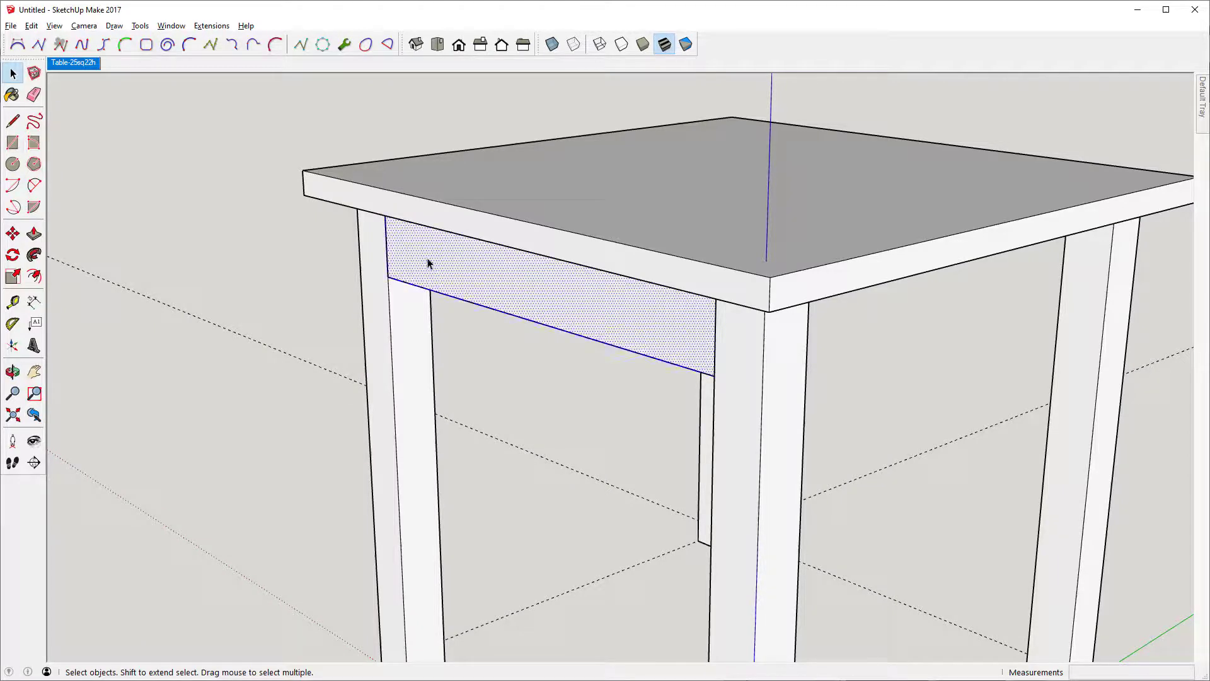
key("x")
key("x")
right_click(428, 263)
left_click(477, 355)
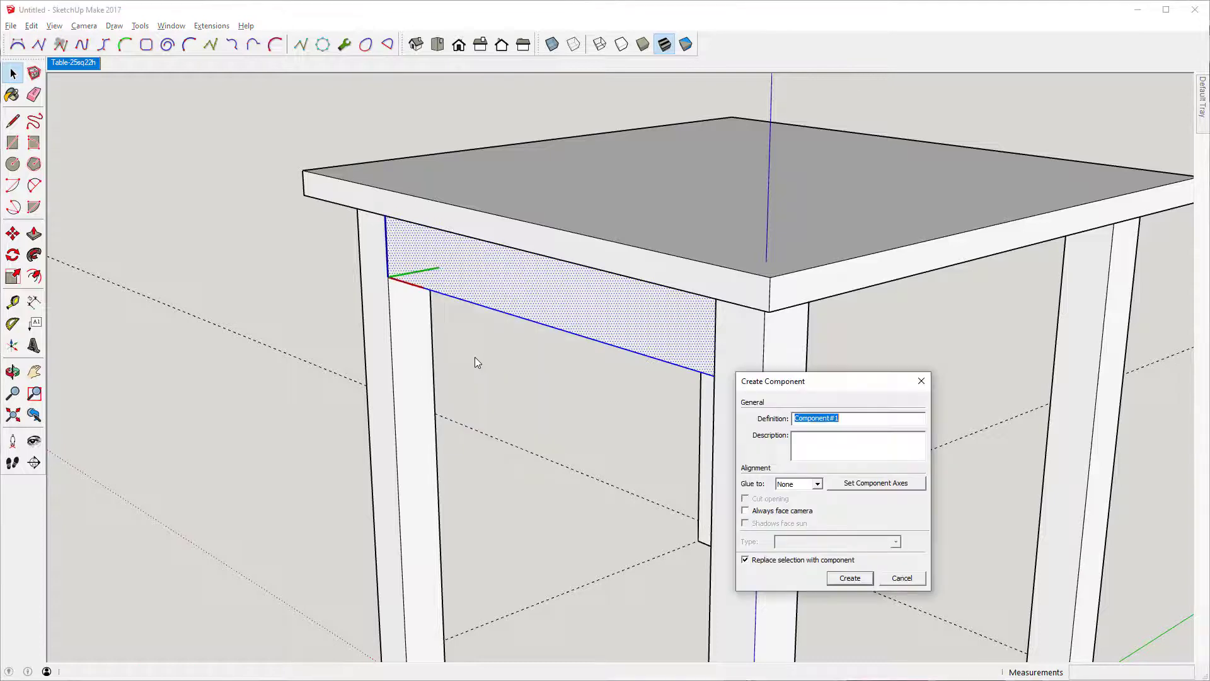
type("Apron")
key("Return")
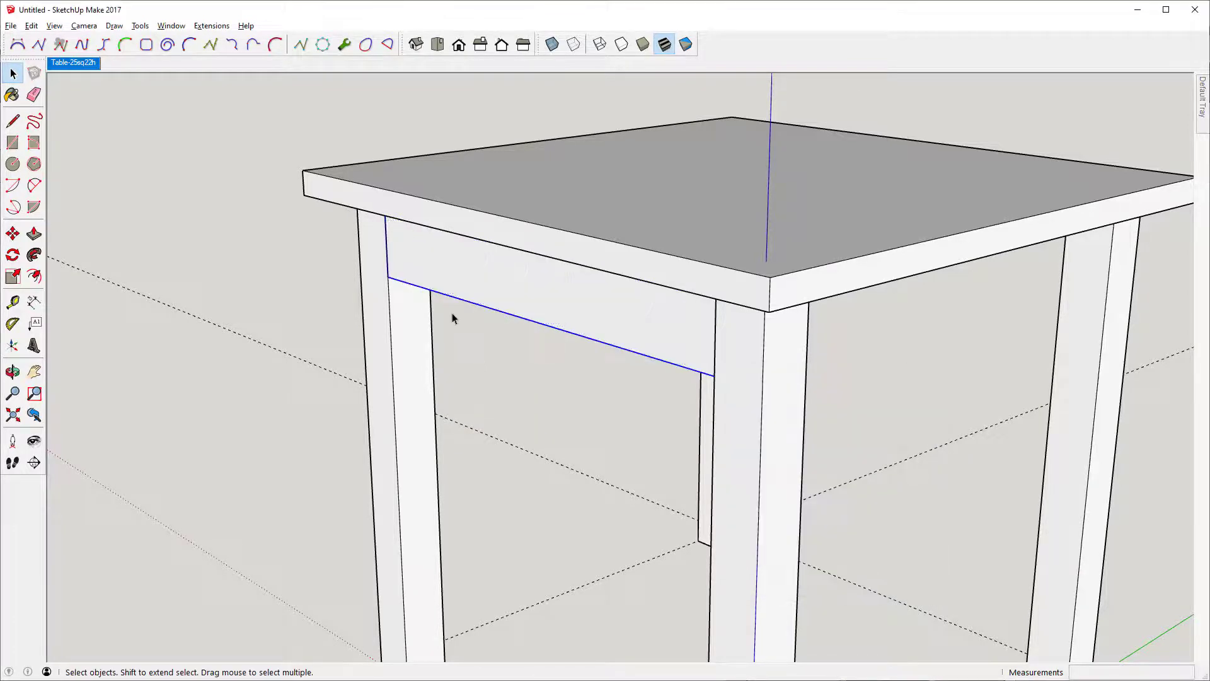
Move the apron 0.25" inward from the legs' outer faces and compare it with the matched photo
key("m")
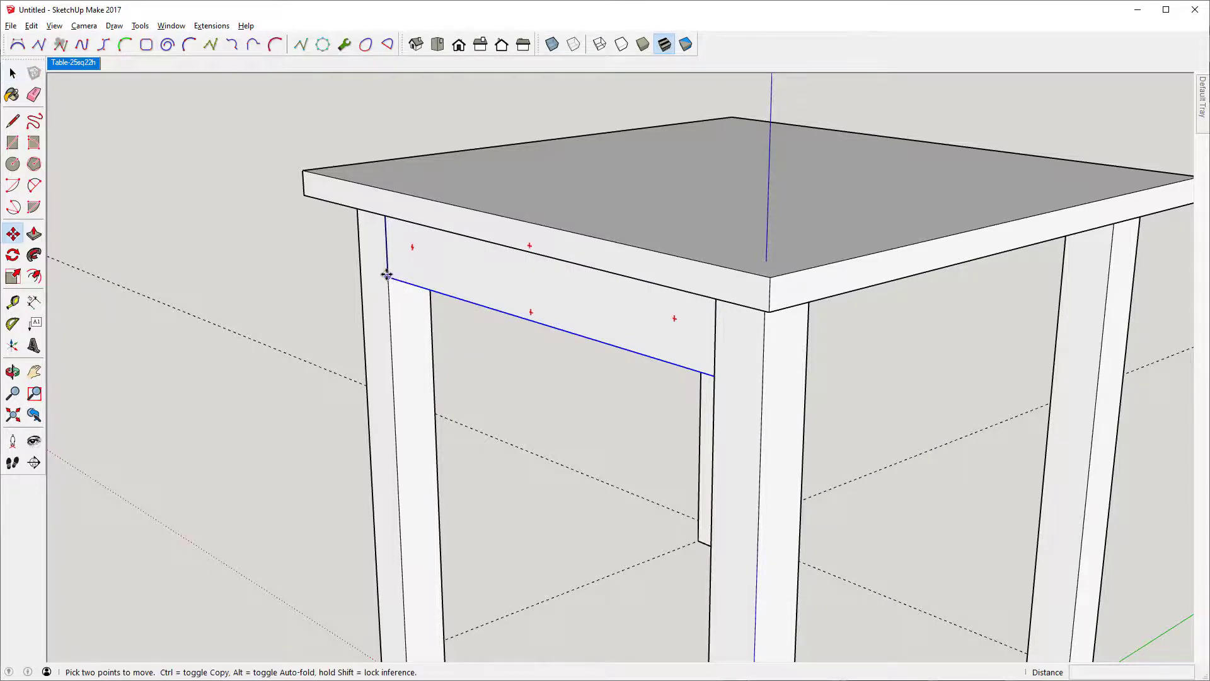
left_click(388, 275)
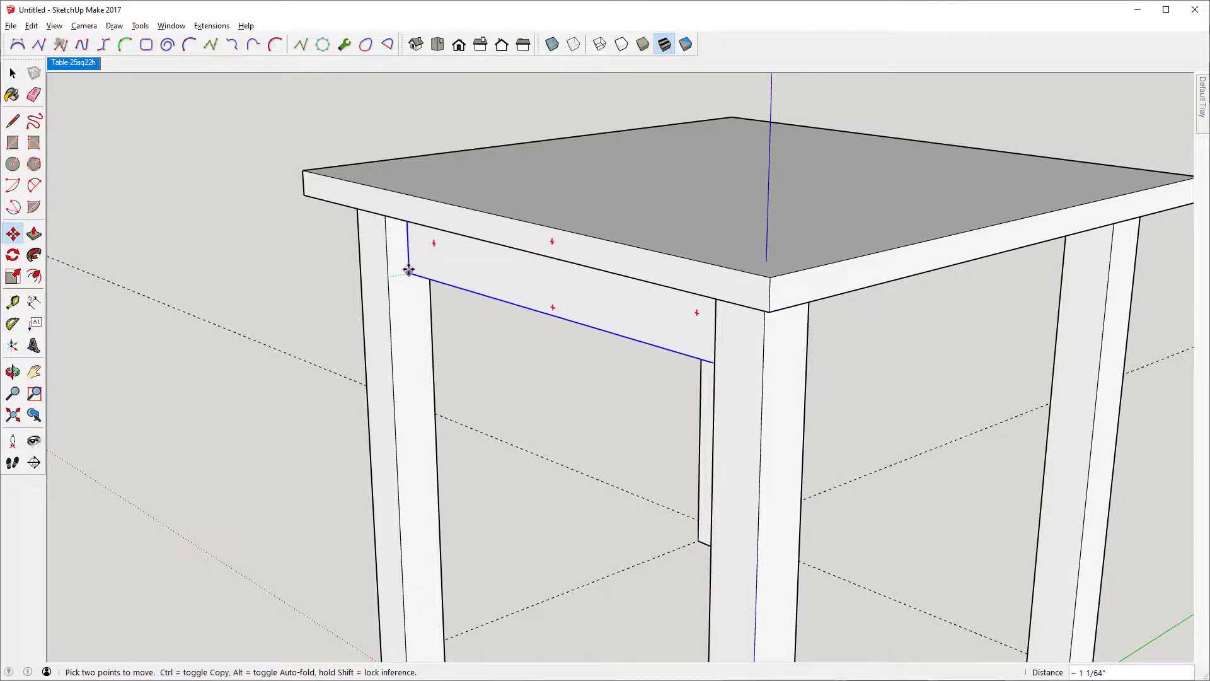
type(".2")
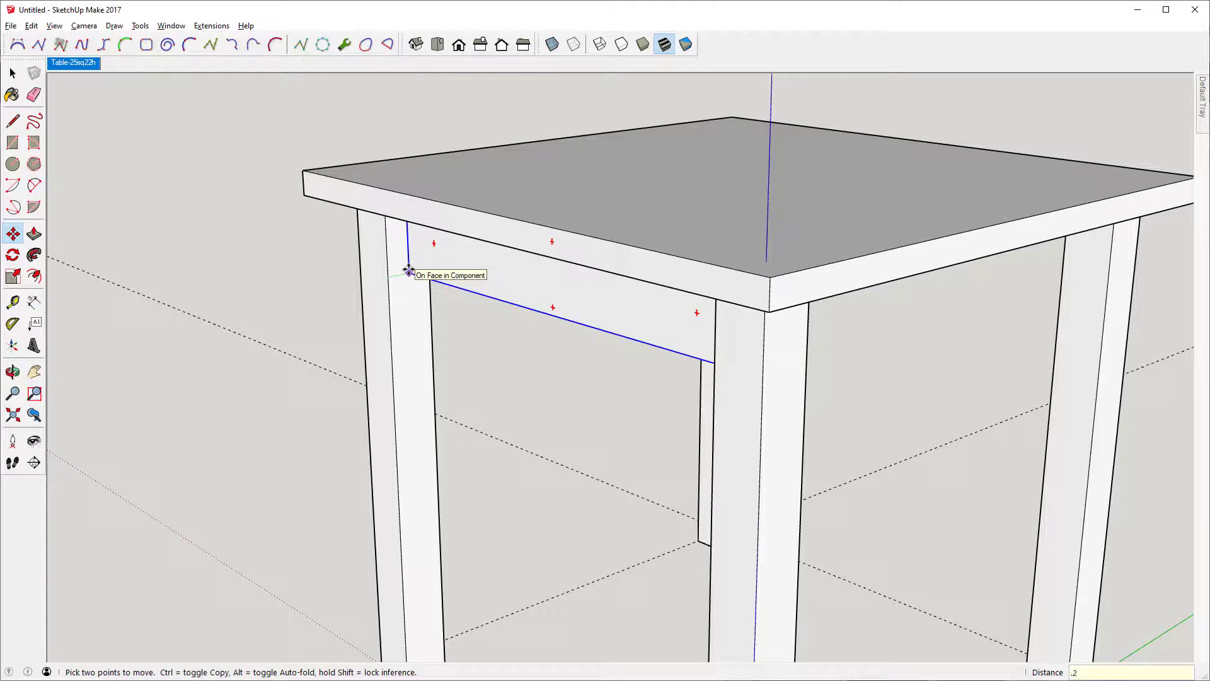
type("5")
key("Return")
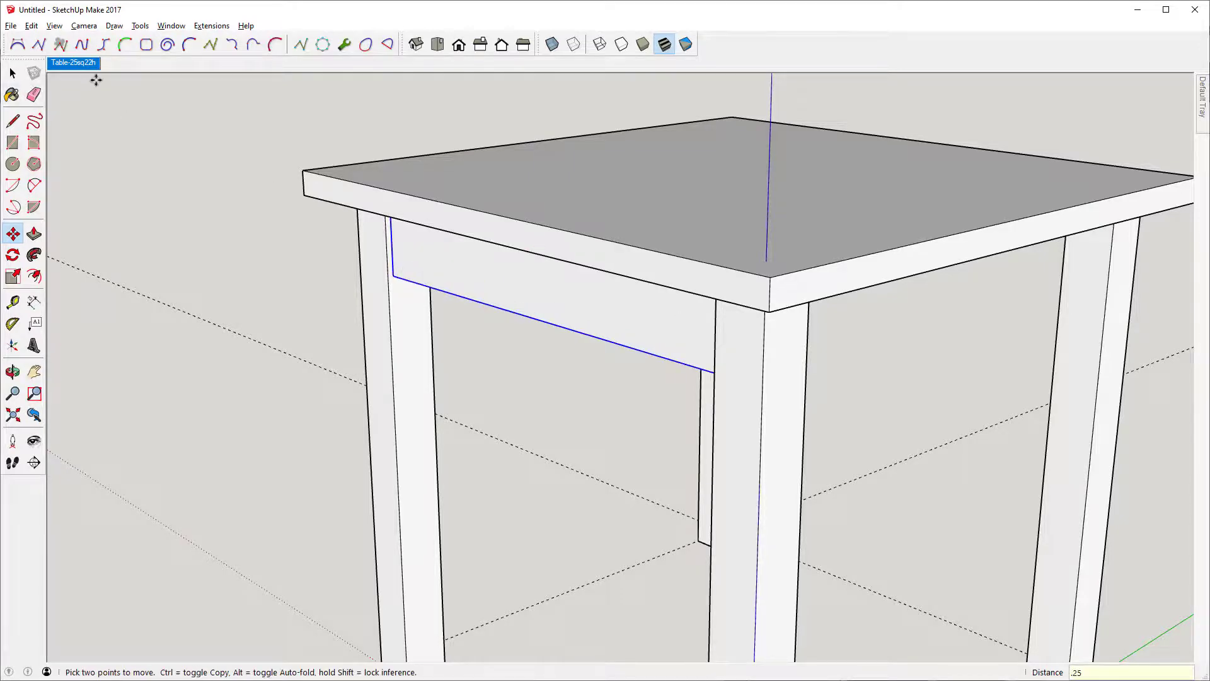
left_click(81, 63)
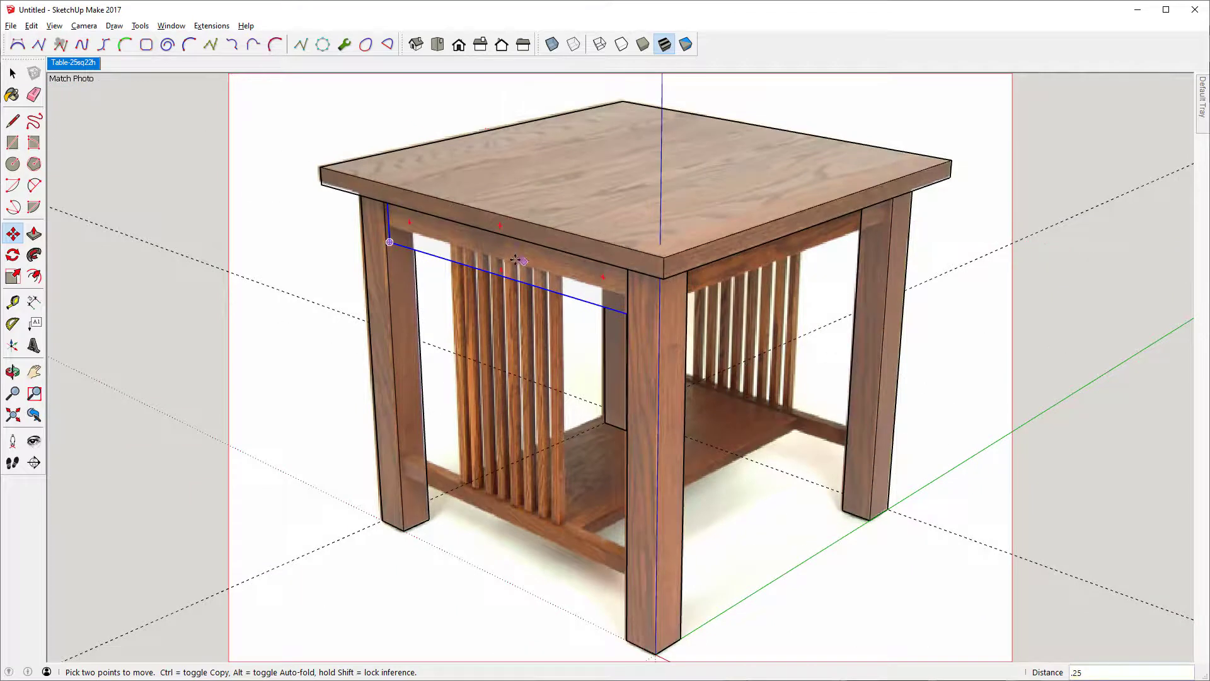
Review the model's scene transition and scene delay settings without changing them
left_click(170, 25)
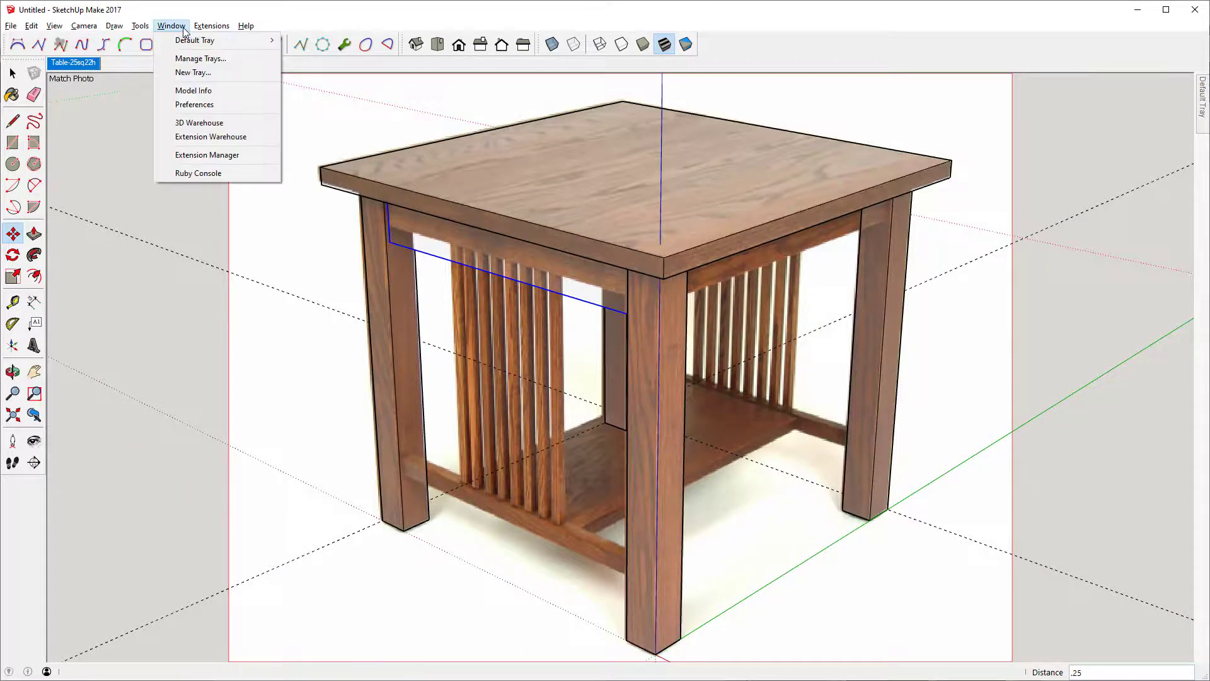
left_click(189, 90)
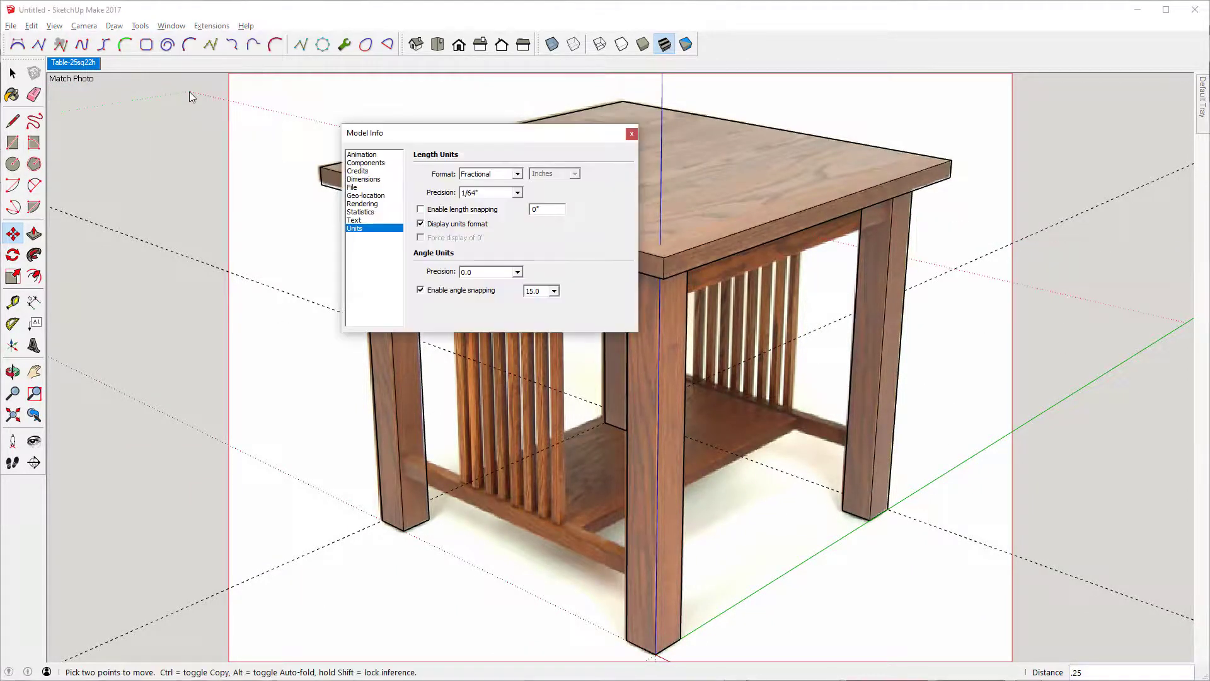
left_click(361, 156)
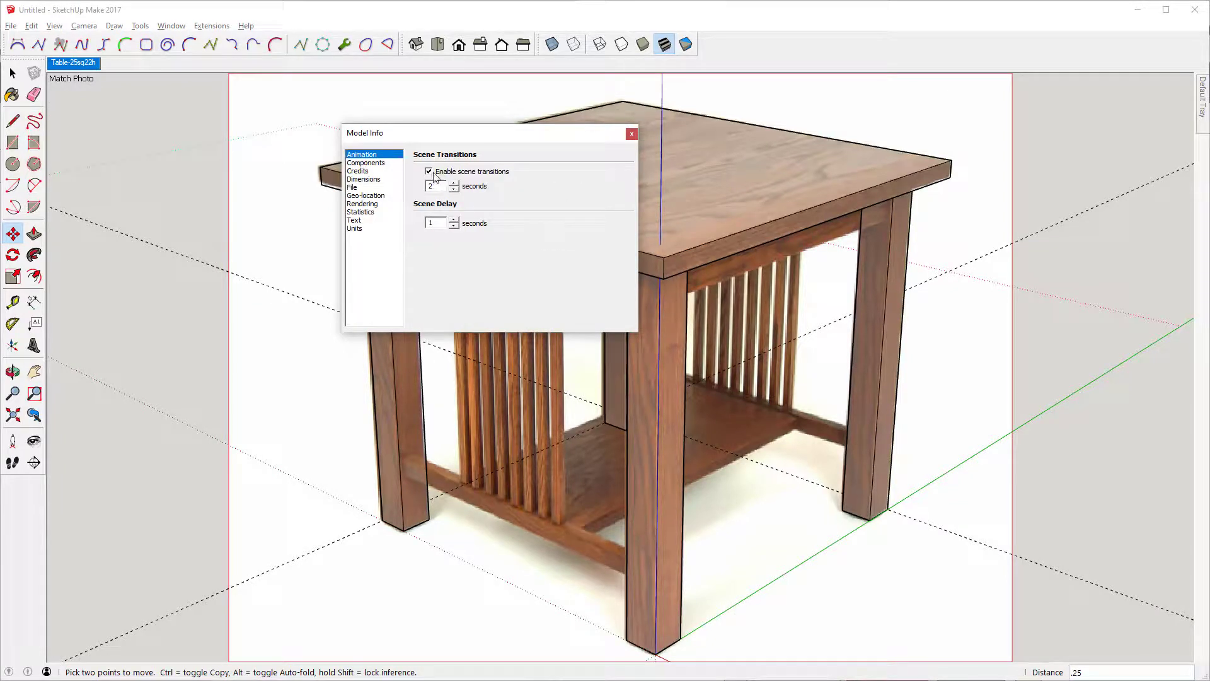
left_click(632, 134)
Push the apron's bottom face up 1" inside its component and compare the new height with the matched photo
key("o")
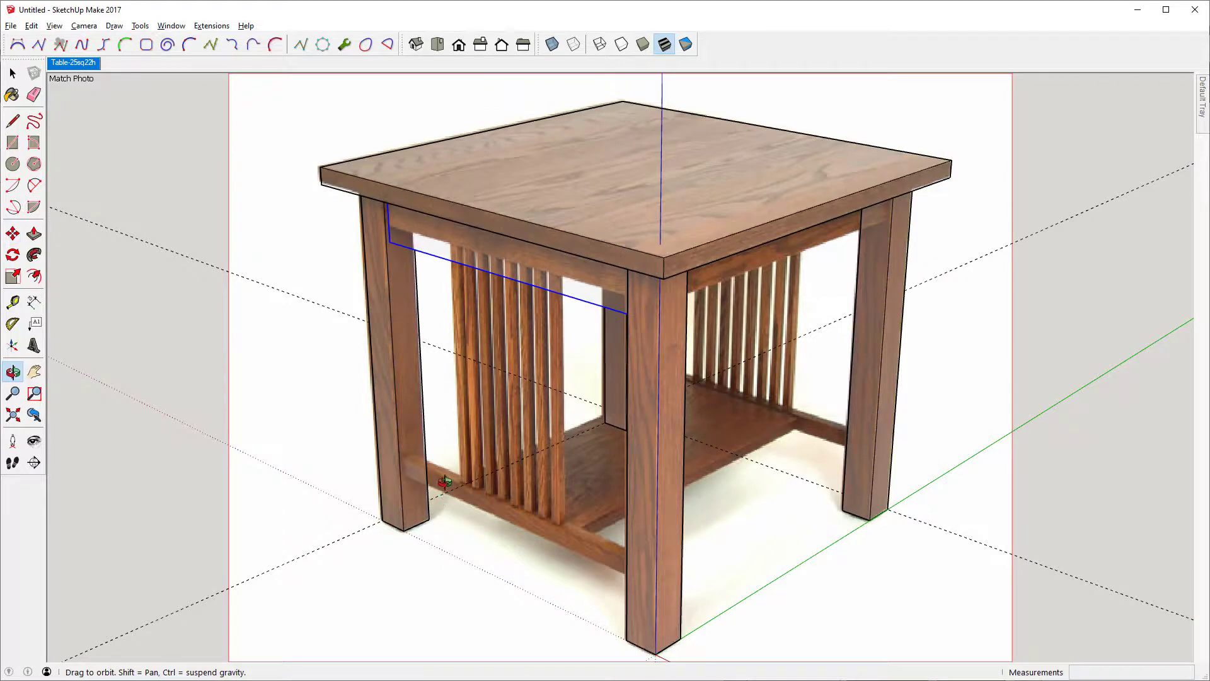
left_click_drag(445, 483, 464, 71)
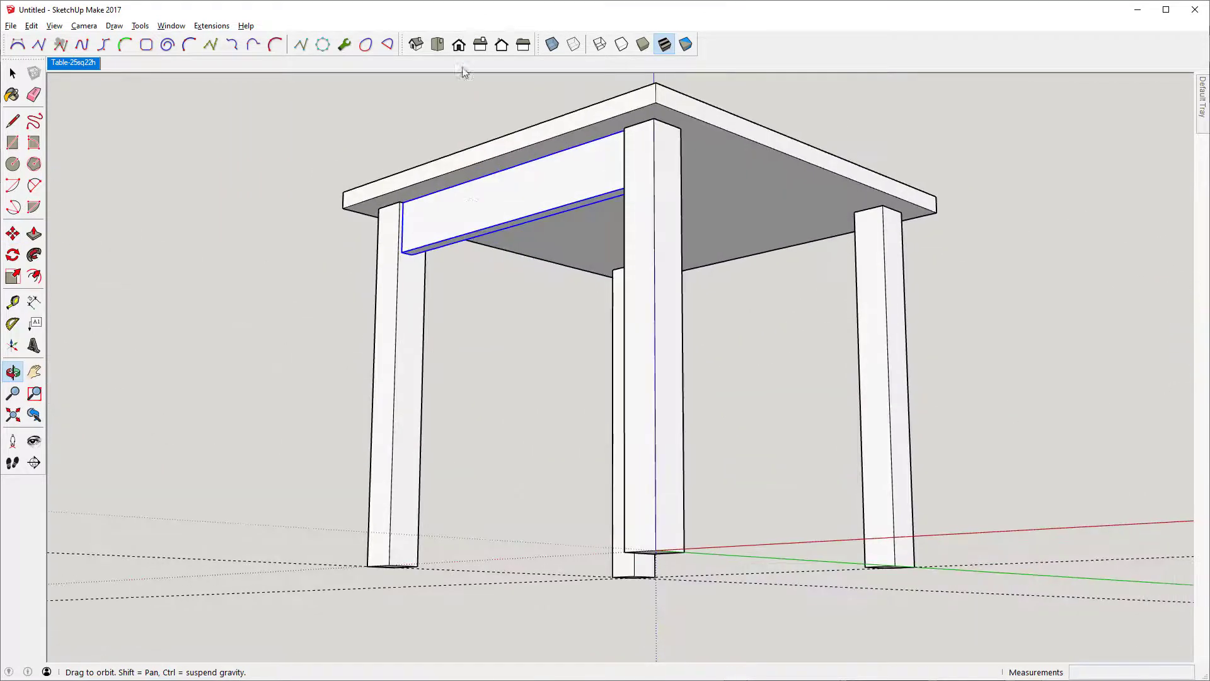
scroll(459, 208, "up", 3)
key("space")
scroll(456, 233, "up", 2)
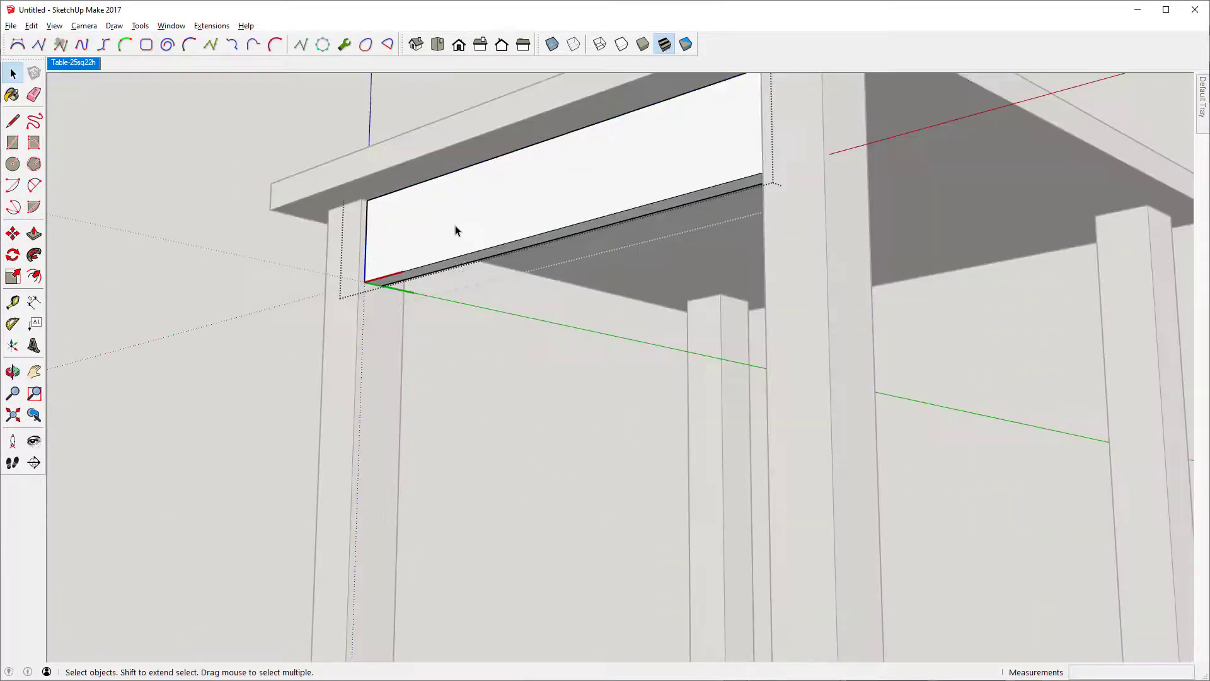
left_click(448, 262)
key("p")
left_click(447, 264)
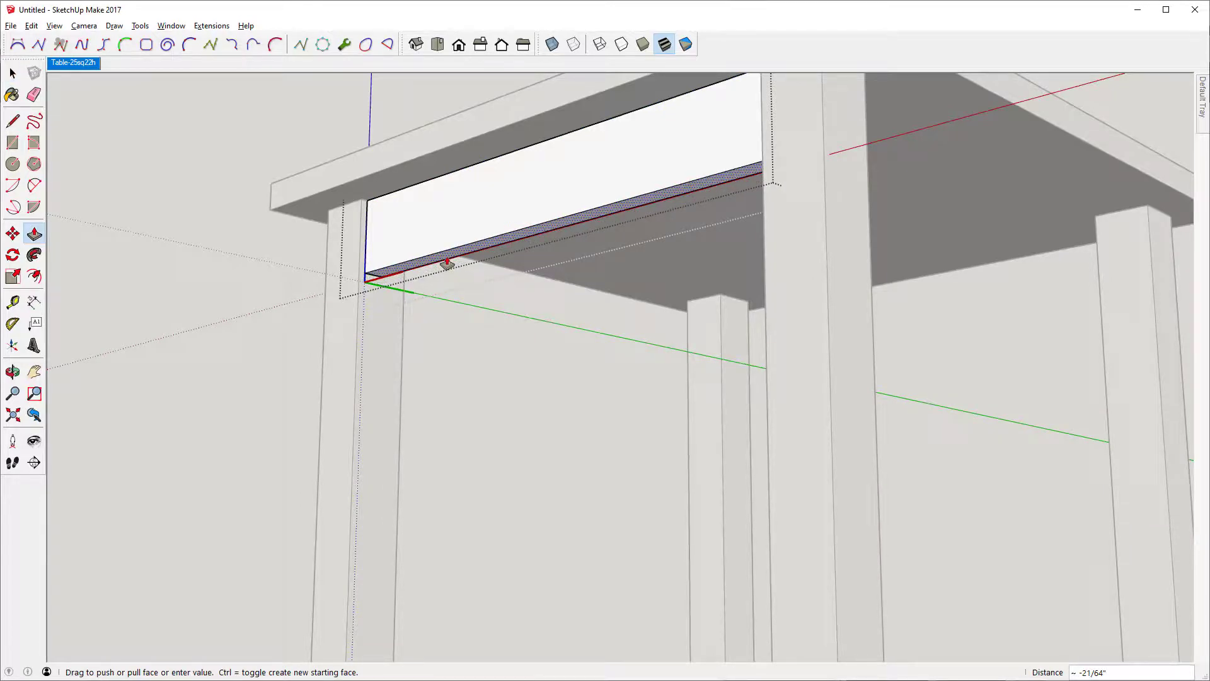
type("1")
key("Return")
key("o")
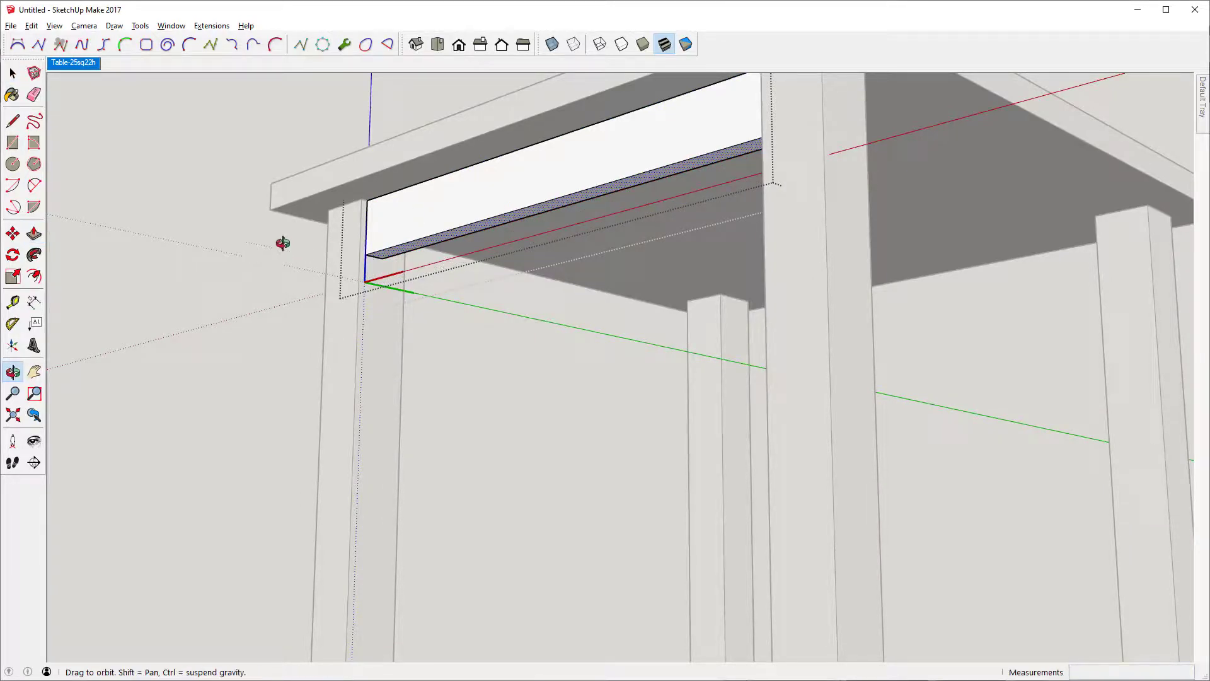
key("space")
left_click(245, 143)
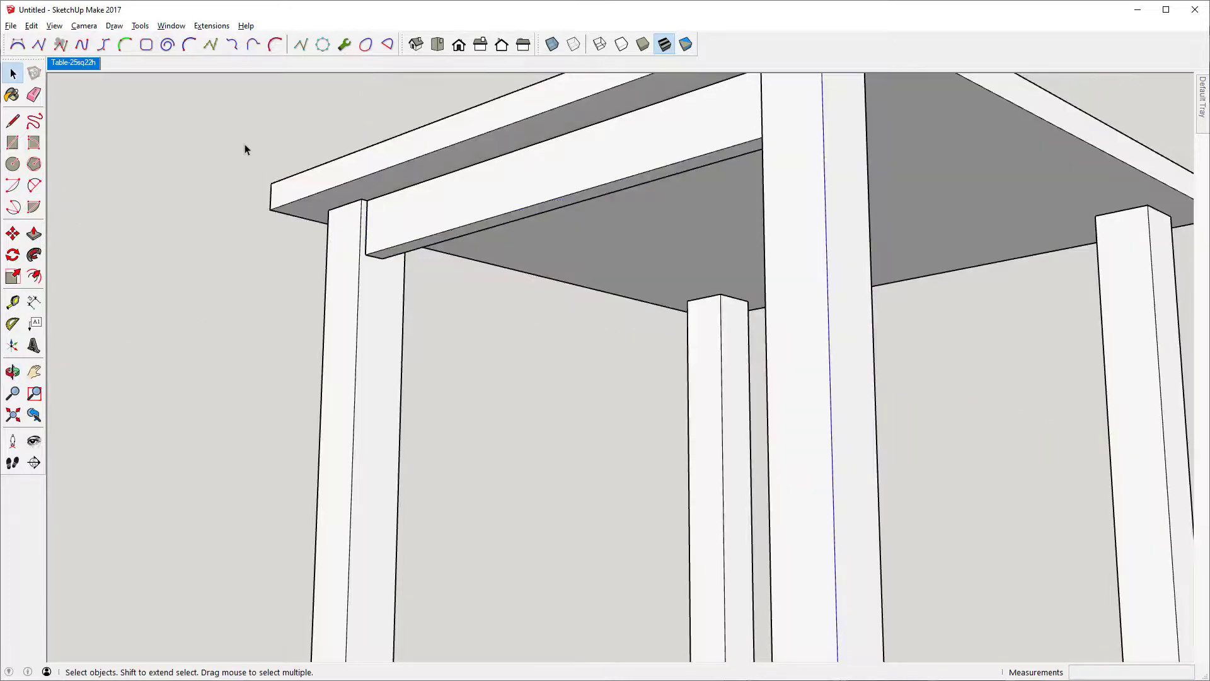
left_click(86, 64)
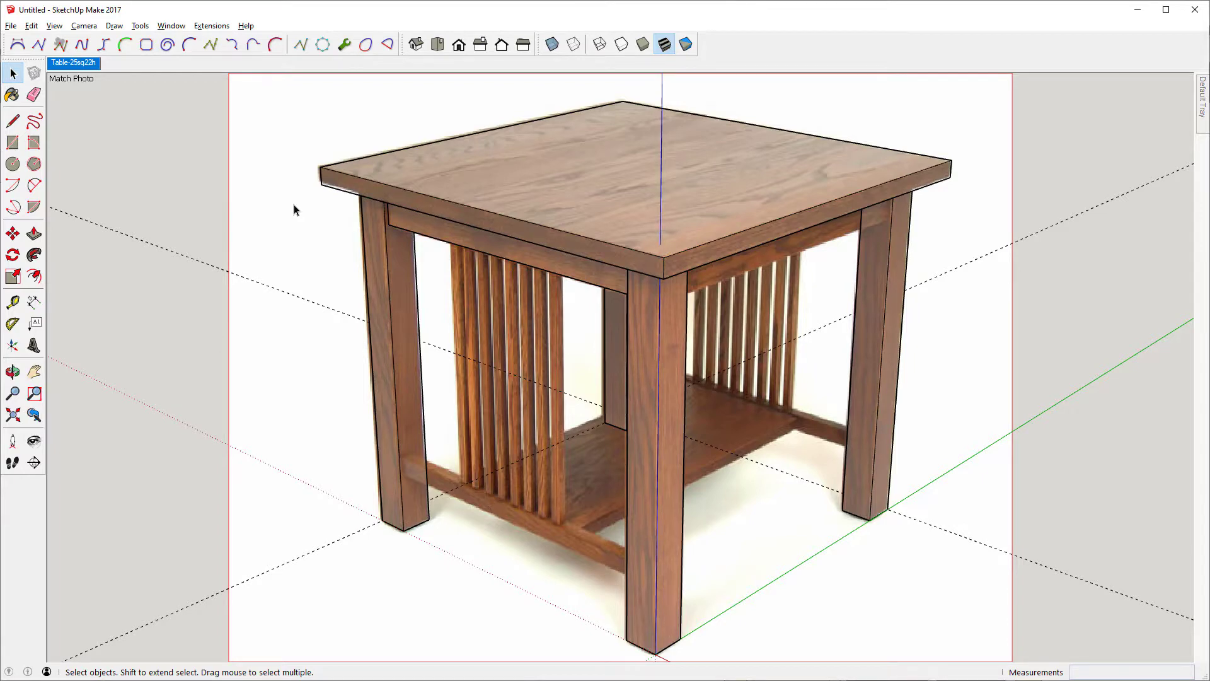
Orbit the transparent box in the other open SketchUp model to examine its perspective guides, returning to the table model
key("alt+Tab")
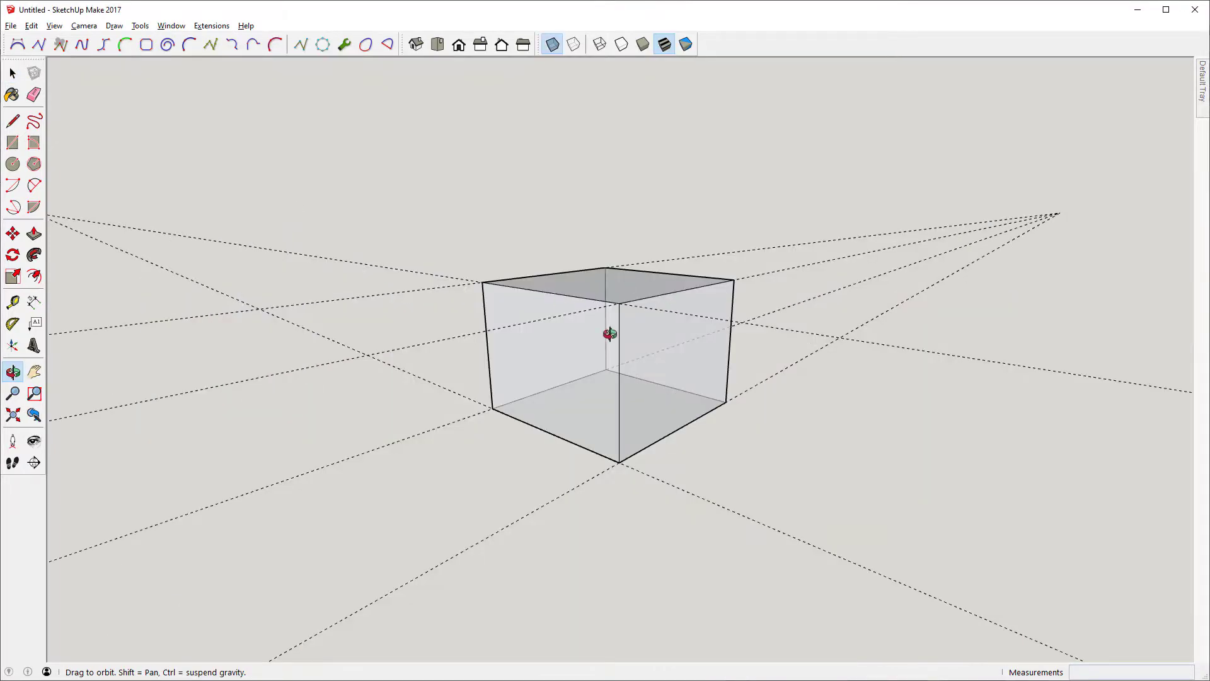
mouse_move(608, 332)
left_mouse_down()
mouse_move(635, 346)
mouse_move(619, 335)
left_mouse_up()
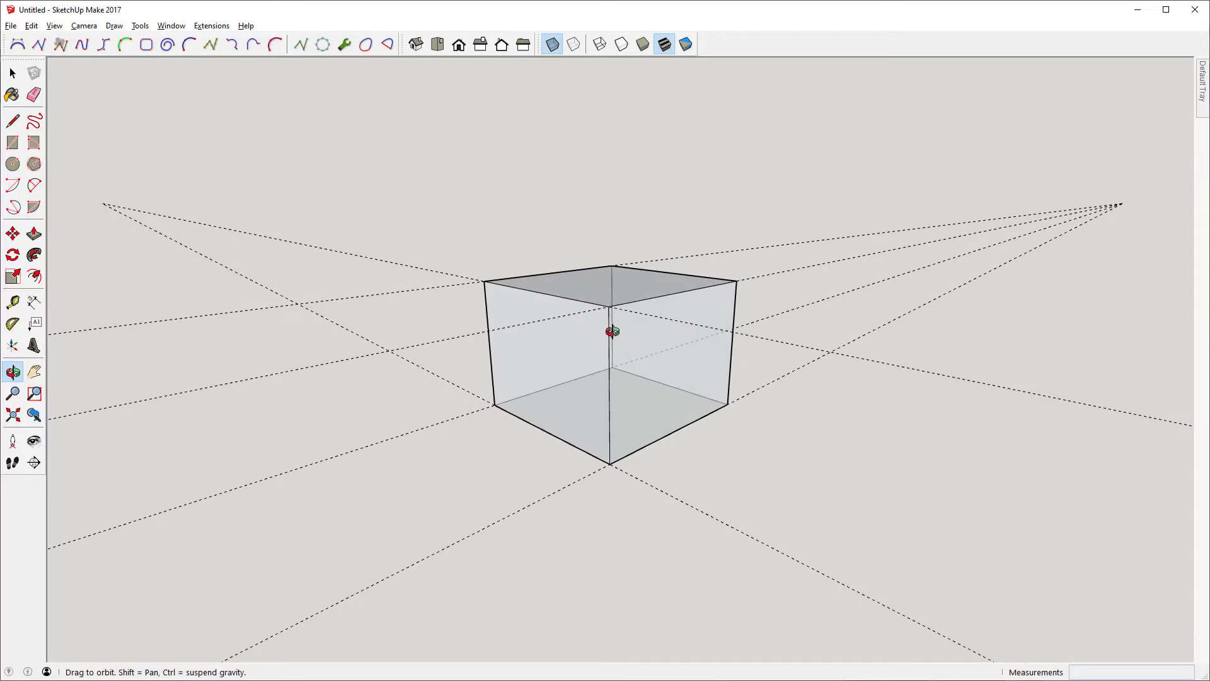
mouse_move(530, 373)
left_mouse_down()
mouse_move(840, 359)
mouse_move(748, 367)
mouse_move(610, 354)
mouse_move(562, 373)
left_mouse_up()
key("alt+Tab")
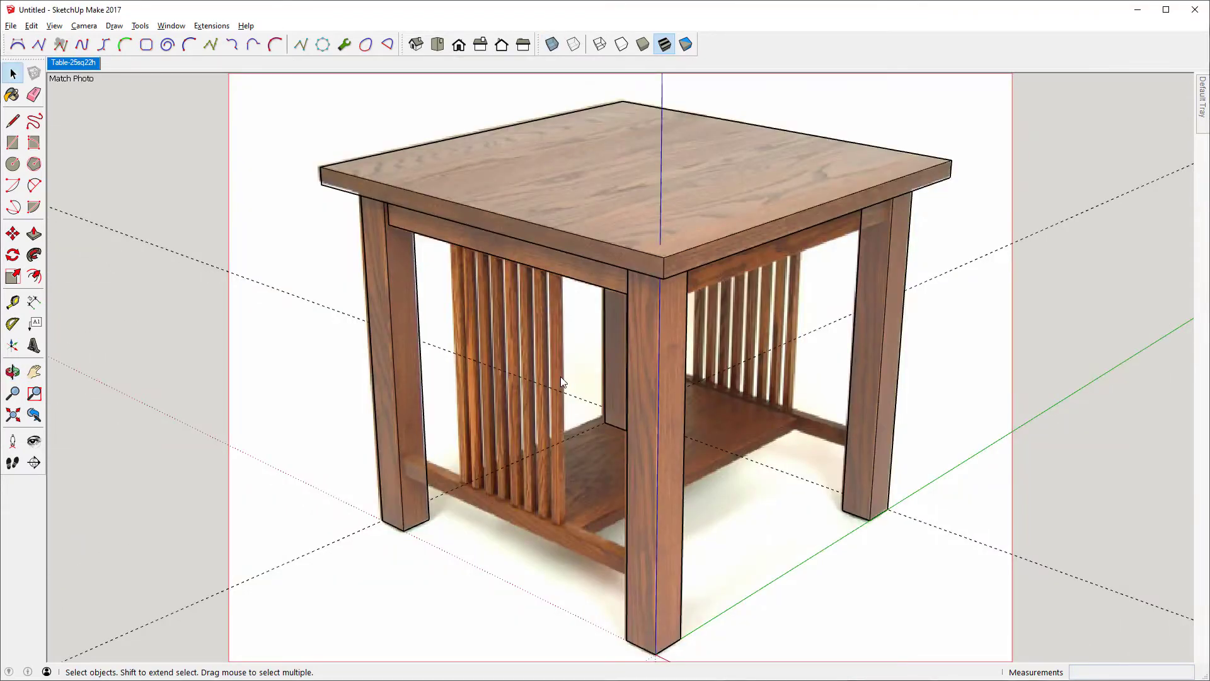